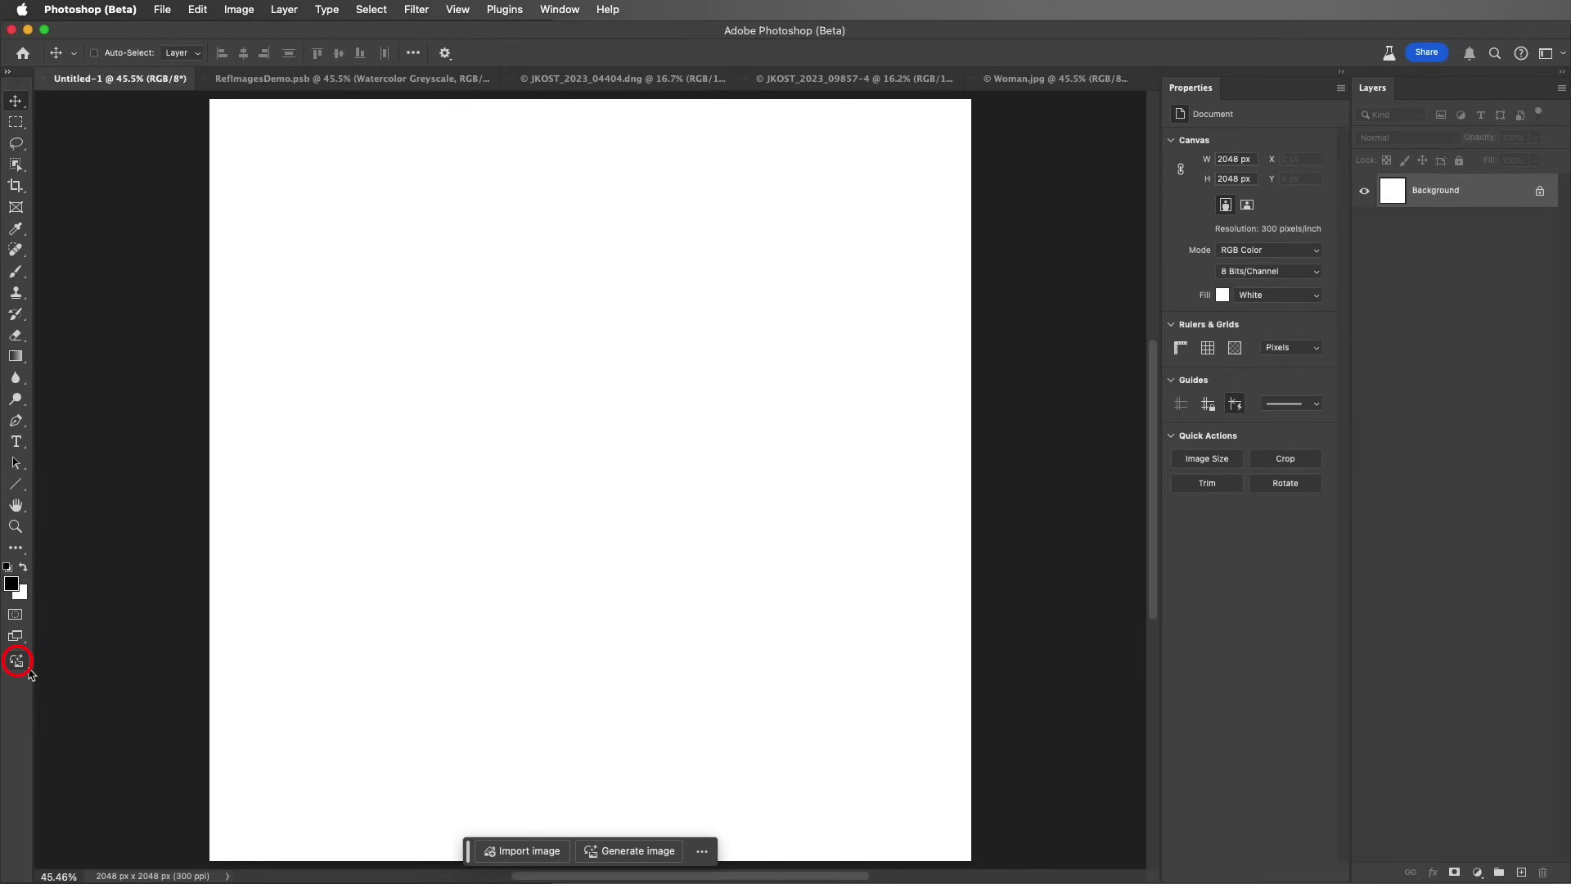
Open the Edit menu over the blank canvas and dismiss it without running a command.
click(209, 15)
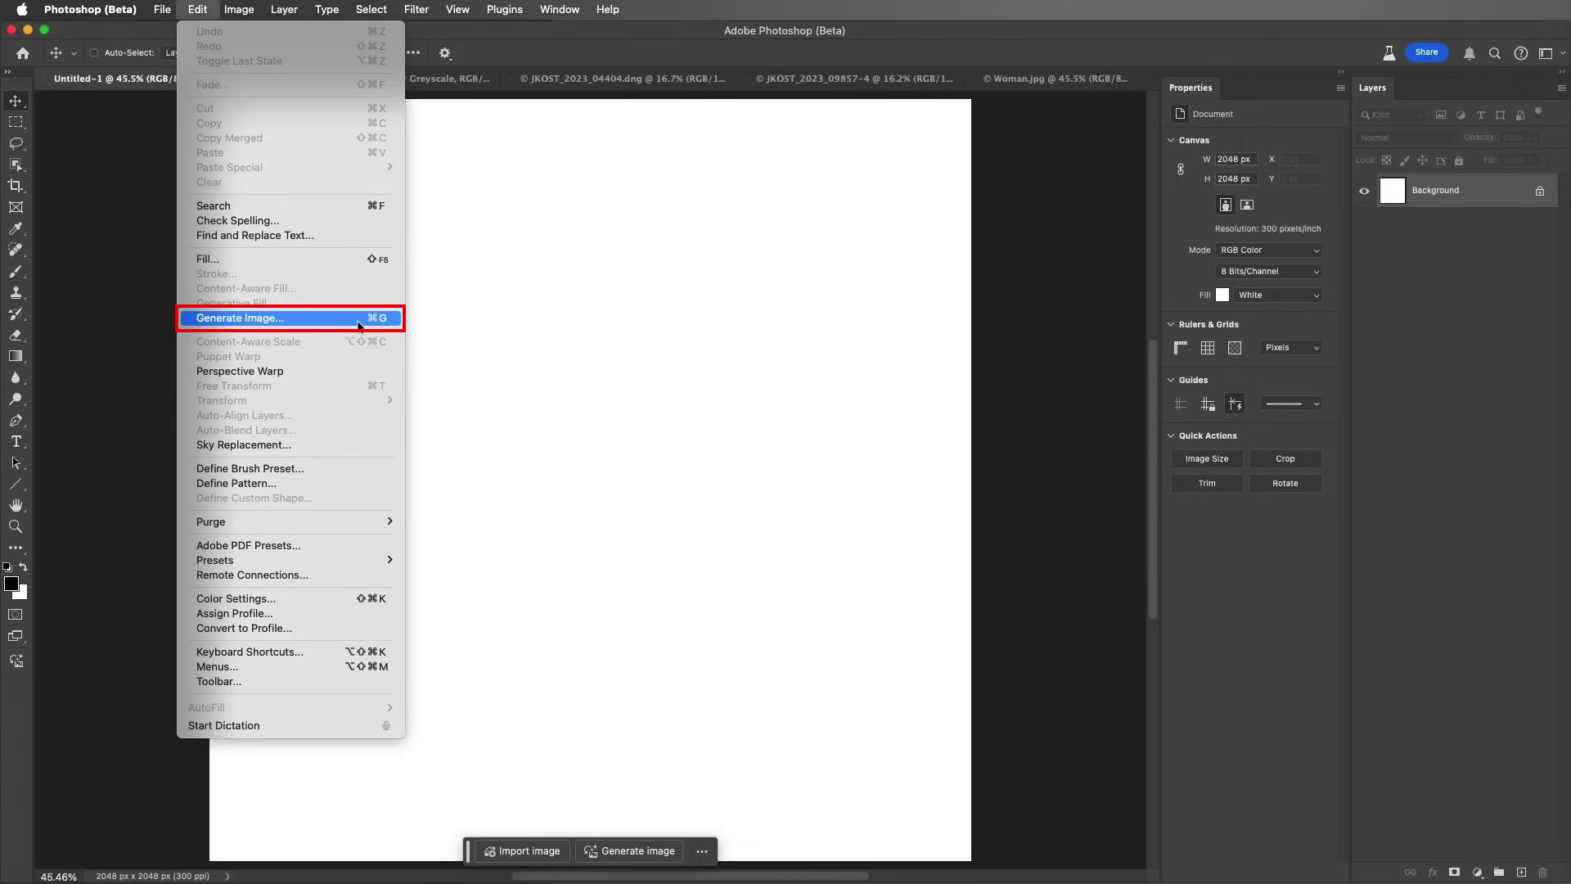
click(568, 328)
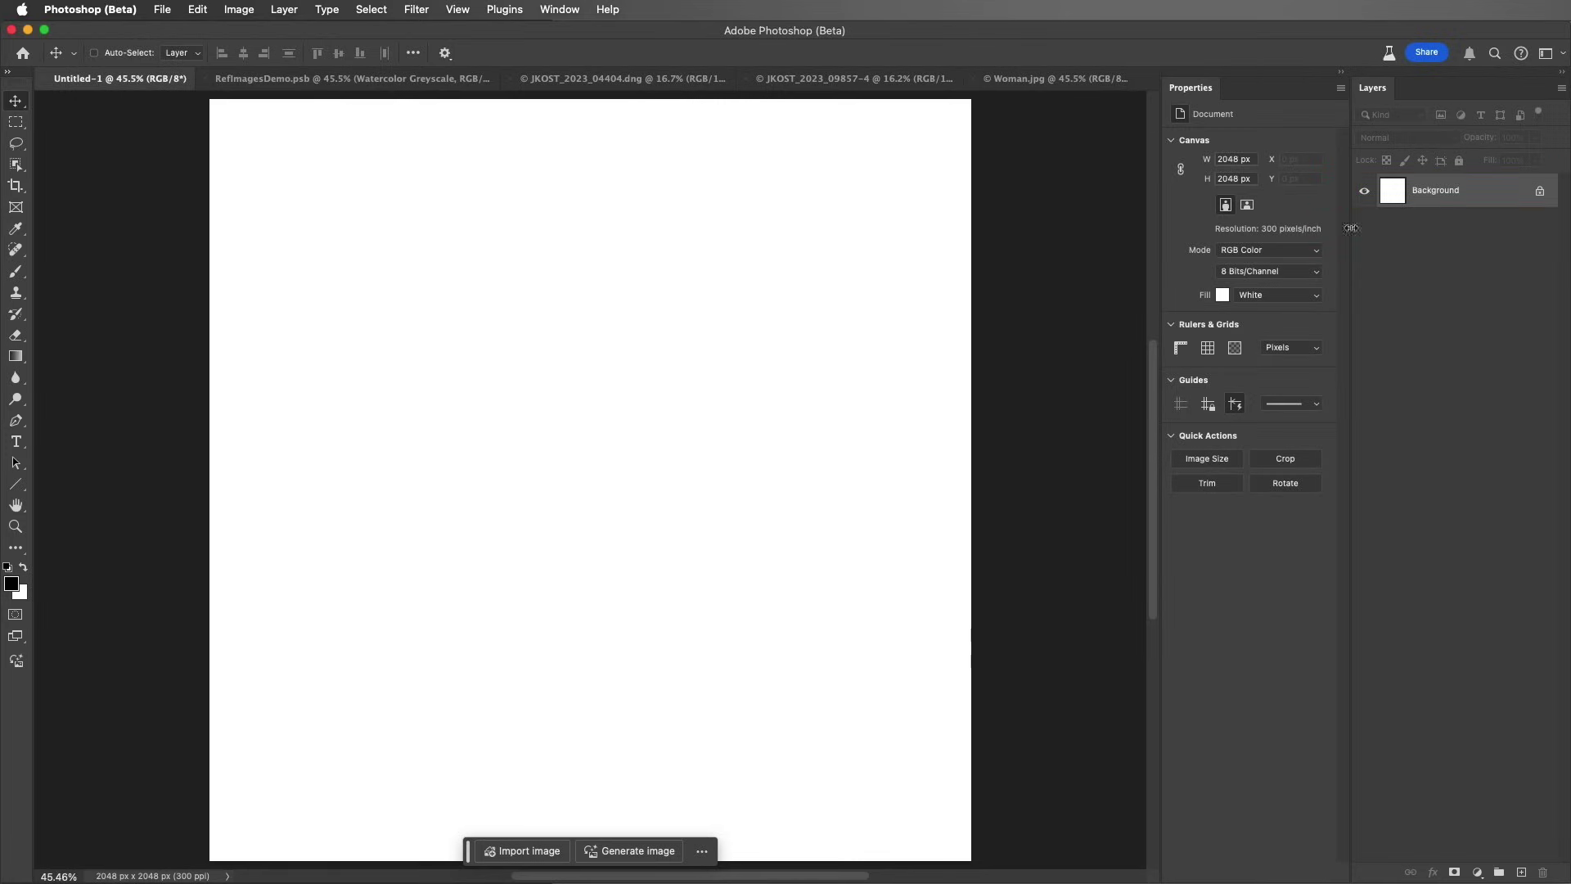
Browse the futuristic ship, cheetah, foggy beach and purple hypercar prompt inspirations.
click(658, 858)
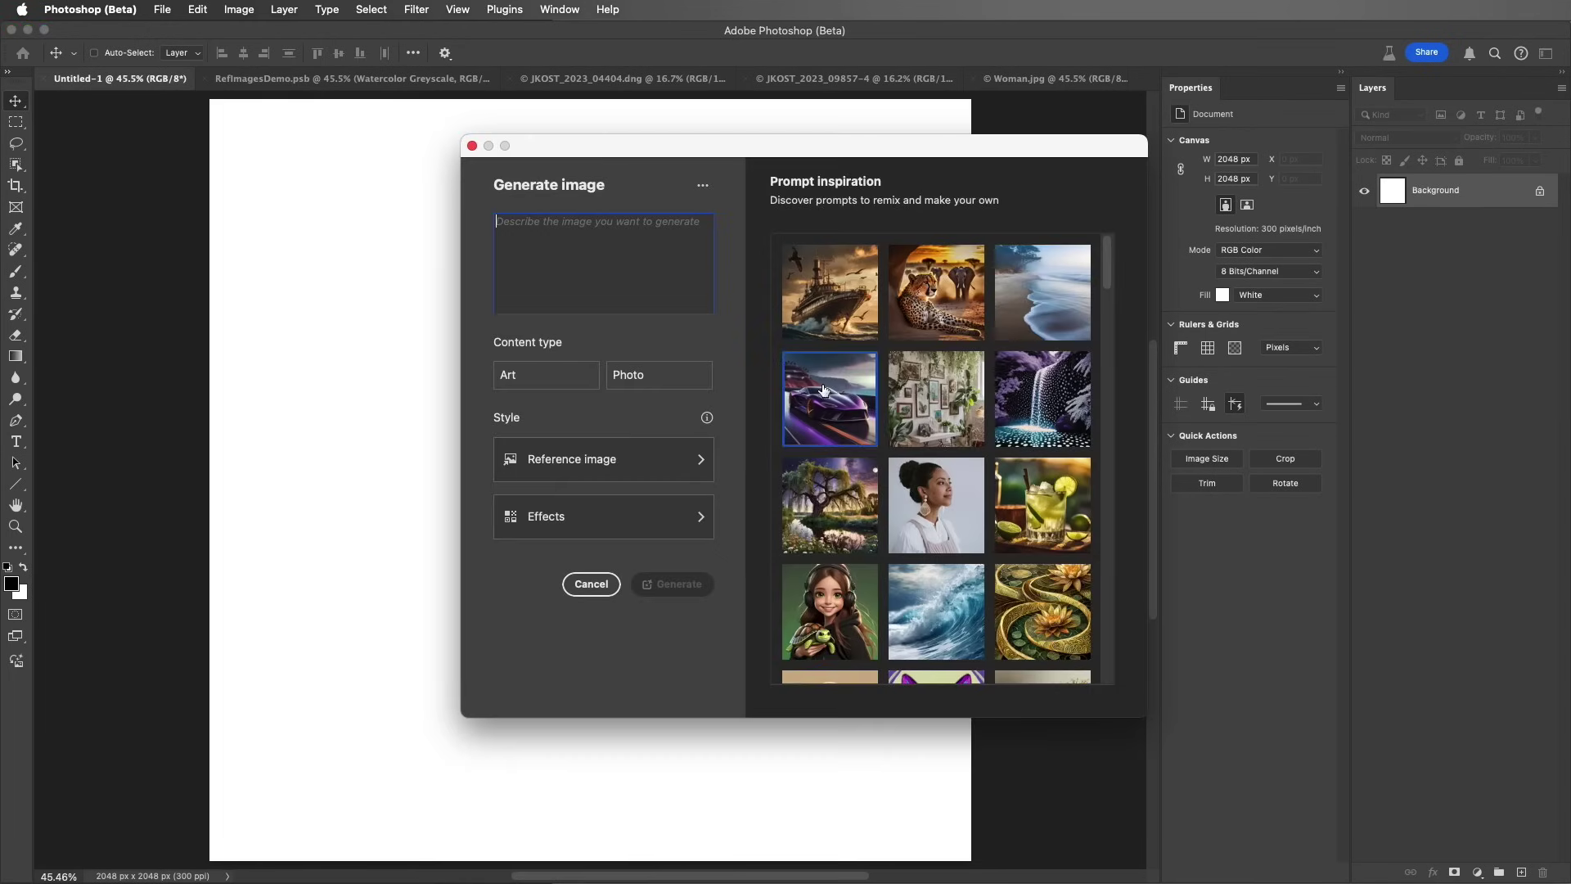
click(832, 289)
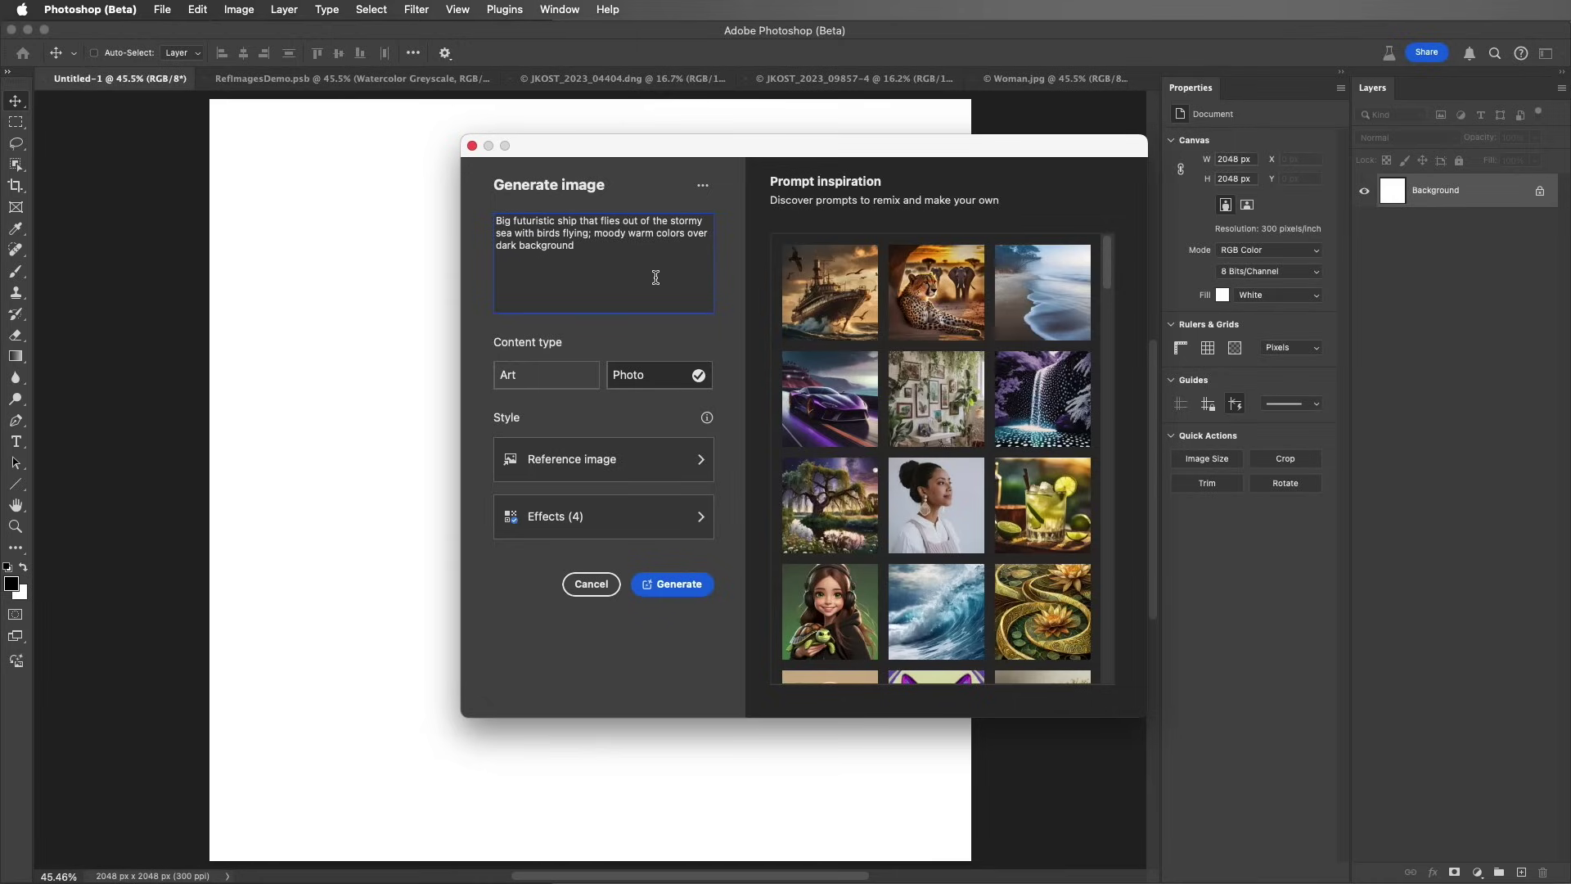
click(932, 297)
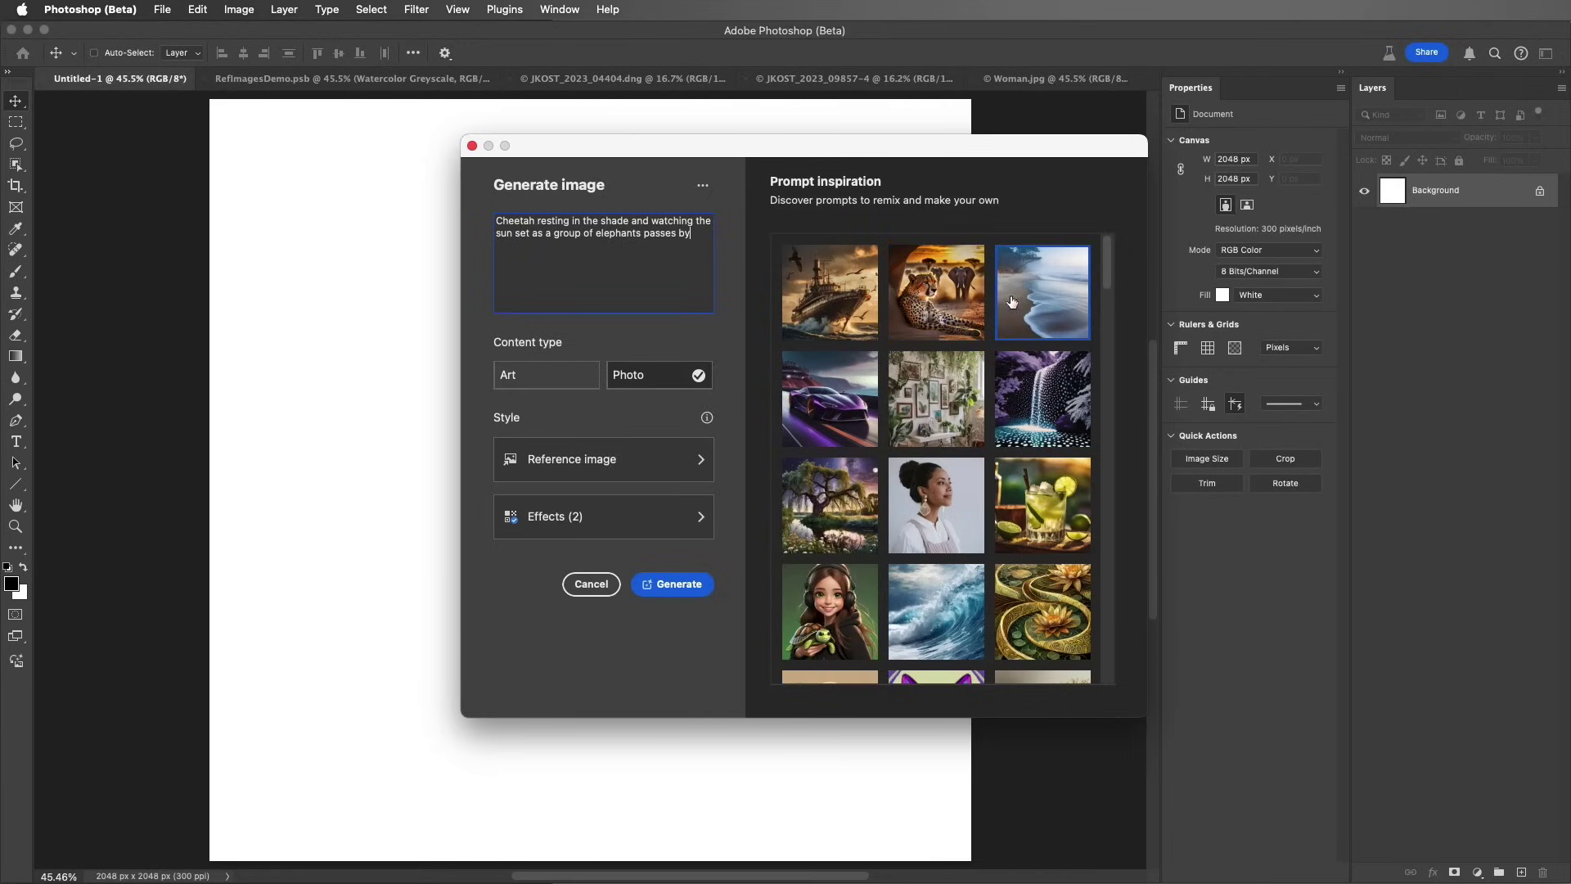
click(1041, 300)
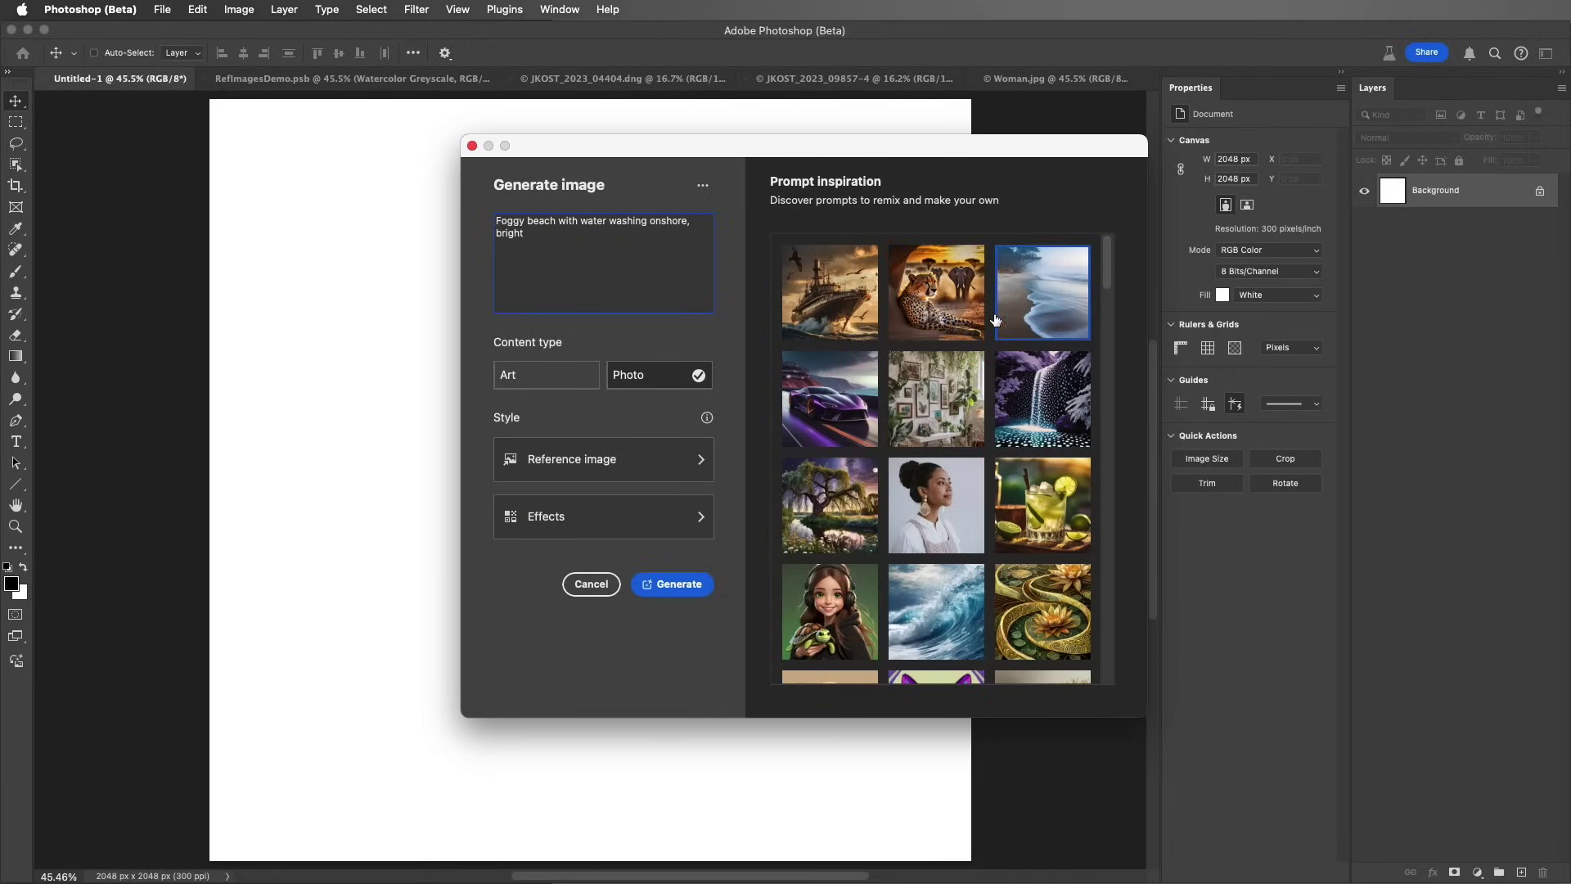
click(842, 400)
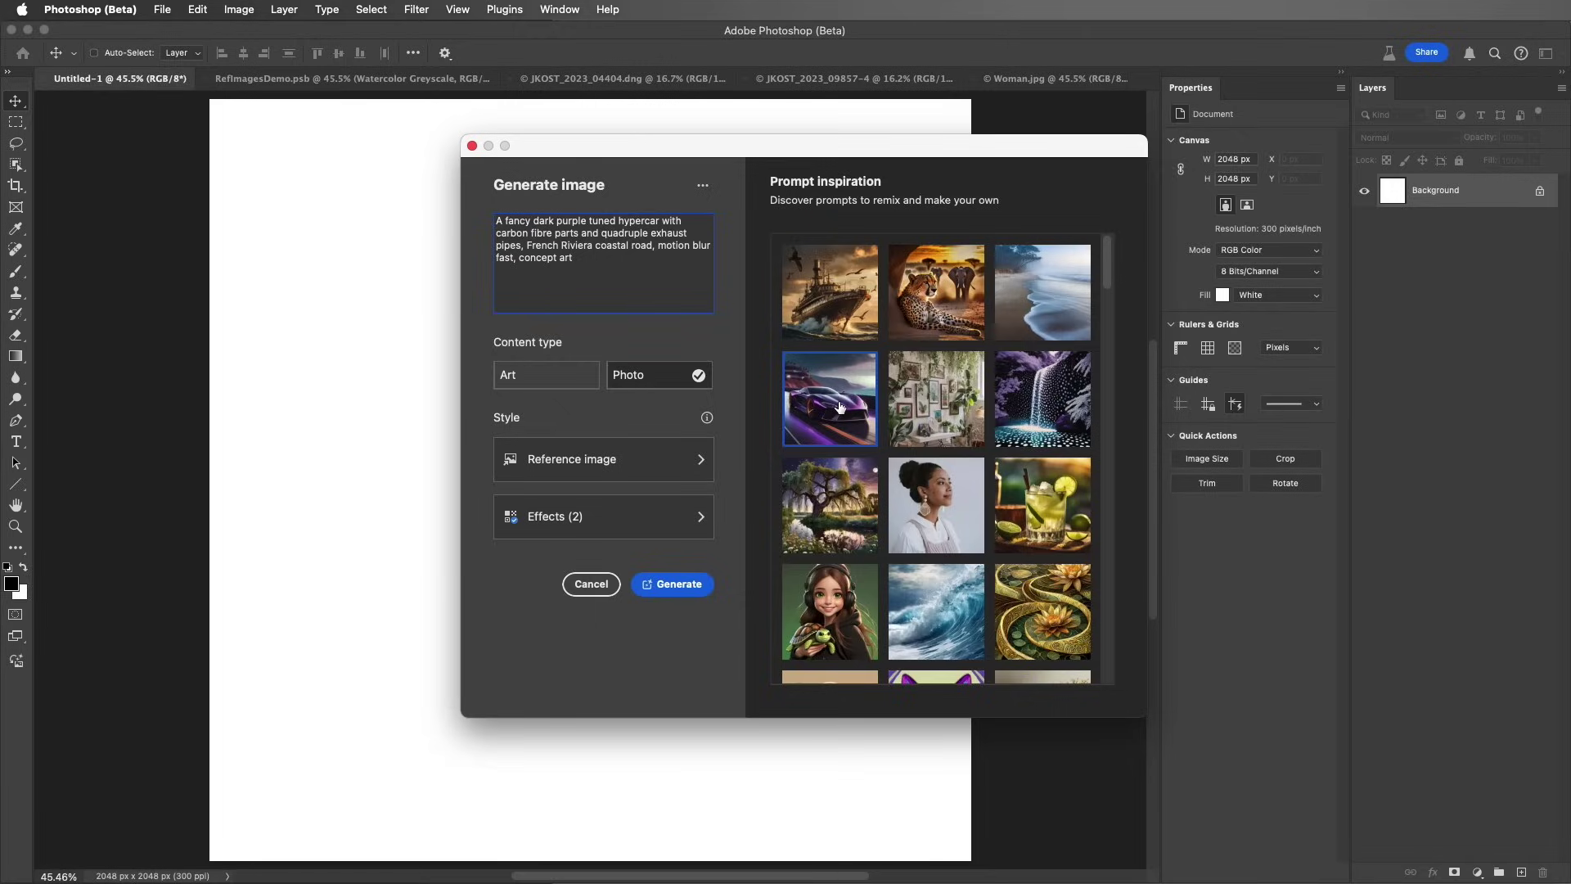
Clear all style effects and generate 'Three pears sitting on a table' as a Photo.
click(698, 518)
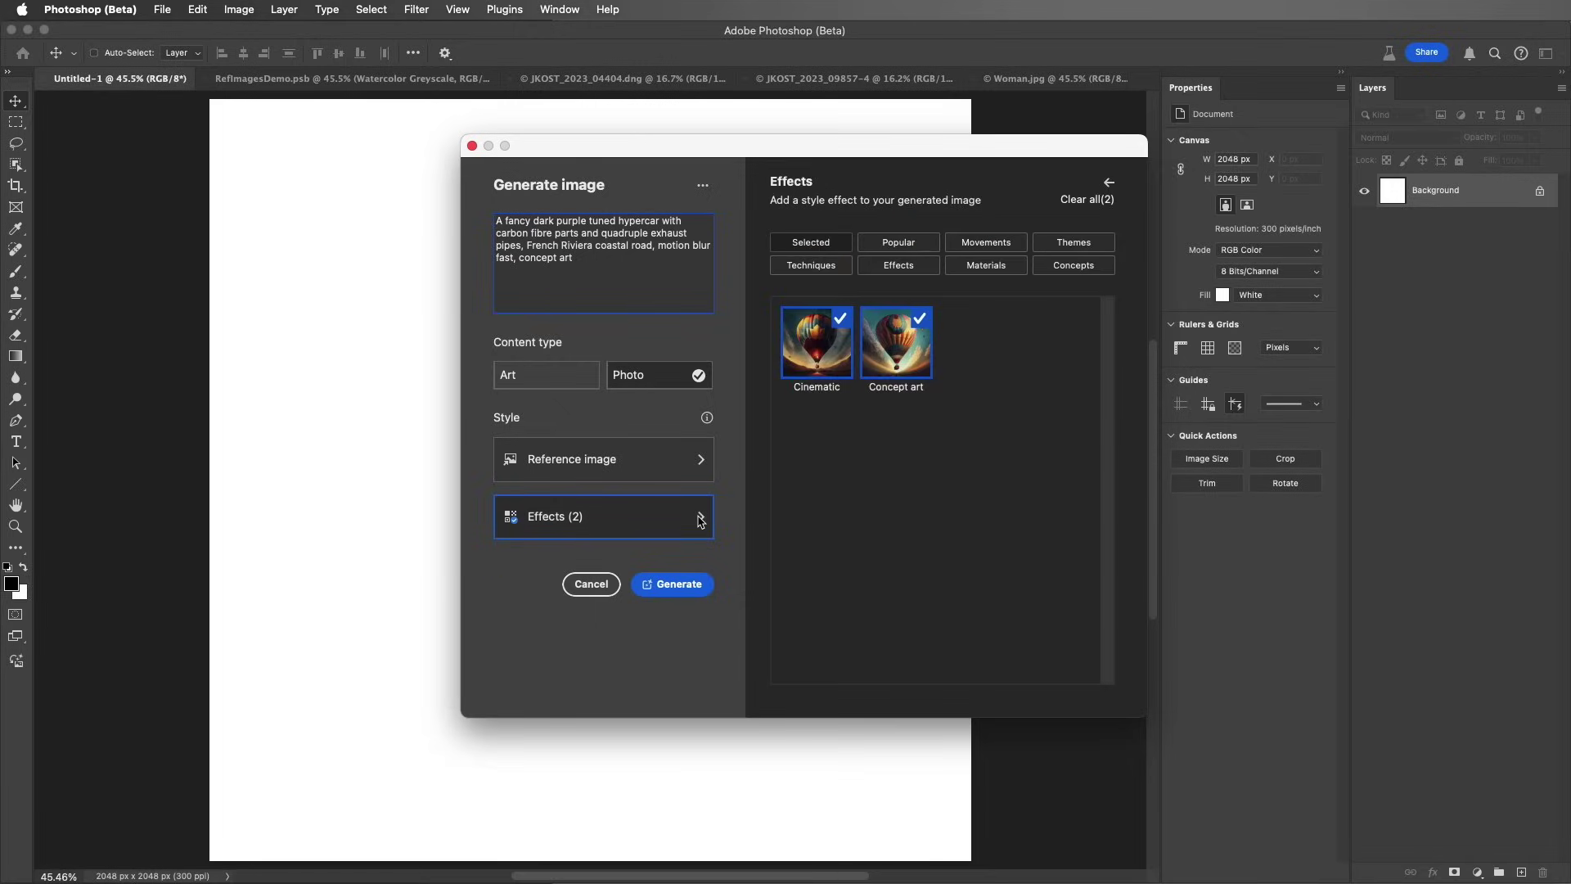
click(1084, 201)
click(1109, 182)
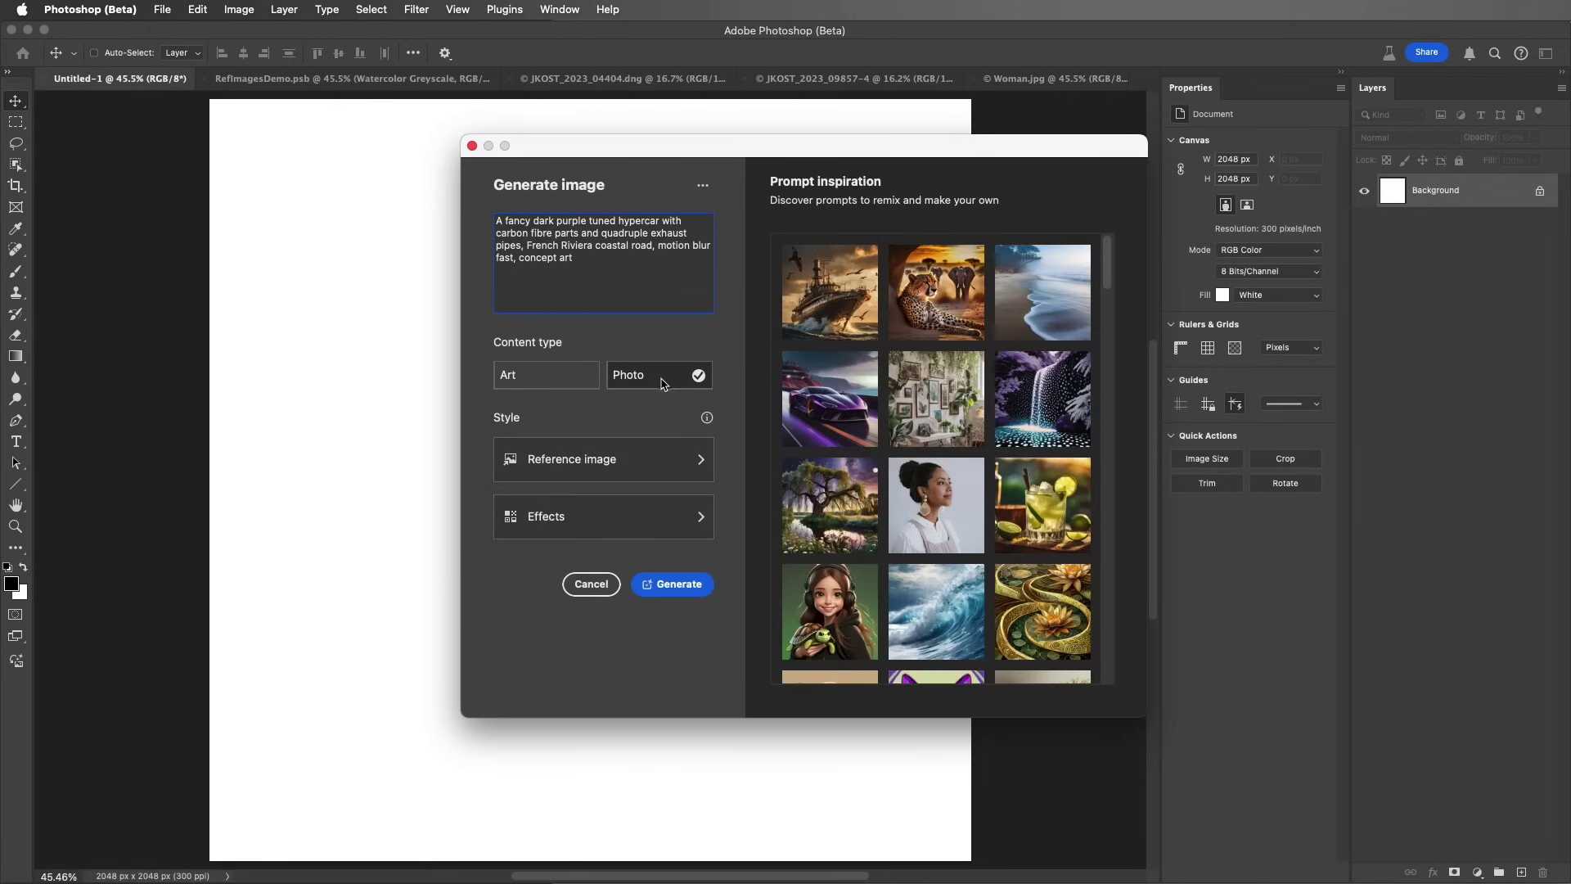
drag(591, 263, 460, 211)
key(BackSpace)
text(Three pears sitting on a table)
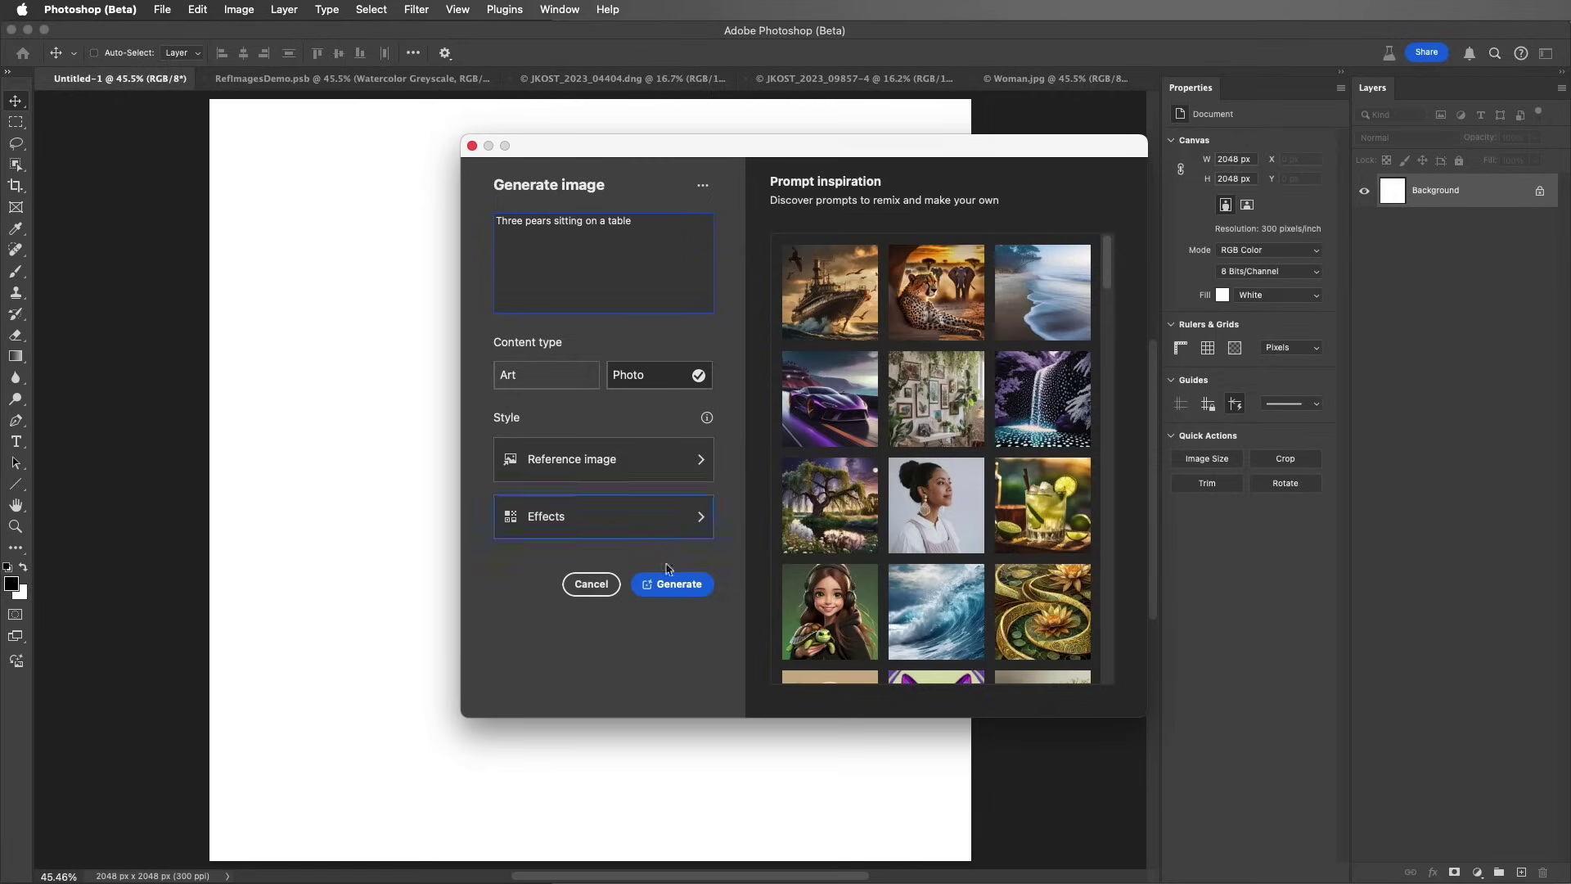
click(677, 586)
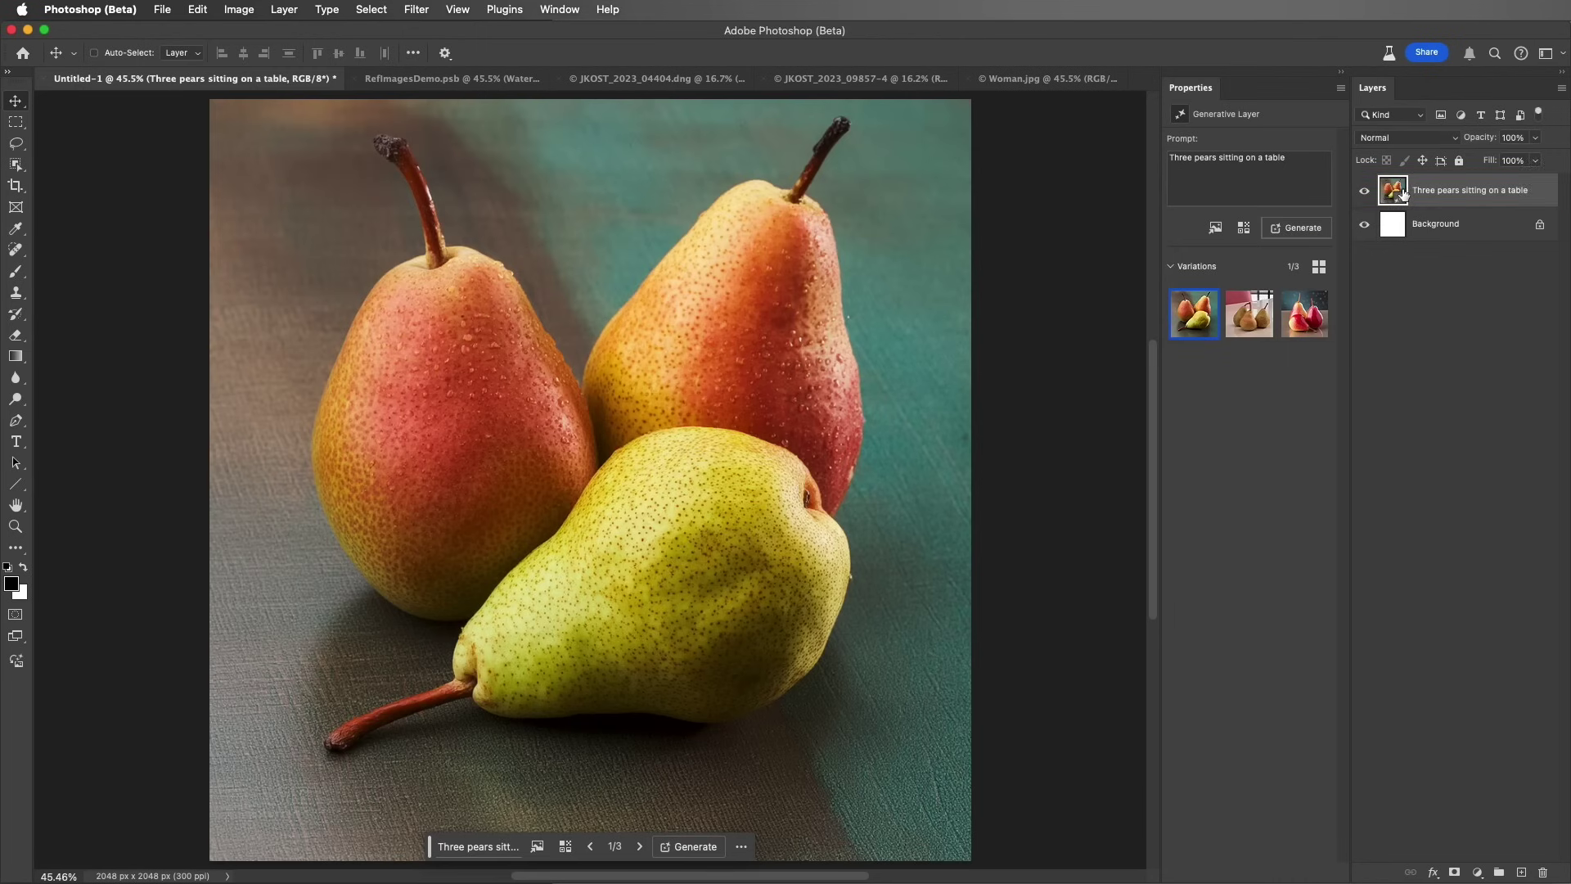
Preview the second and third pear variations, ending on the red-and-yellow pears before teal.
mouse_move(1194, 314)
click(1246, 328)
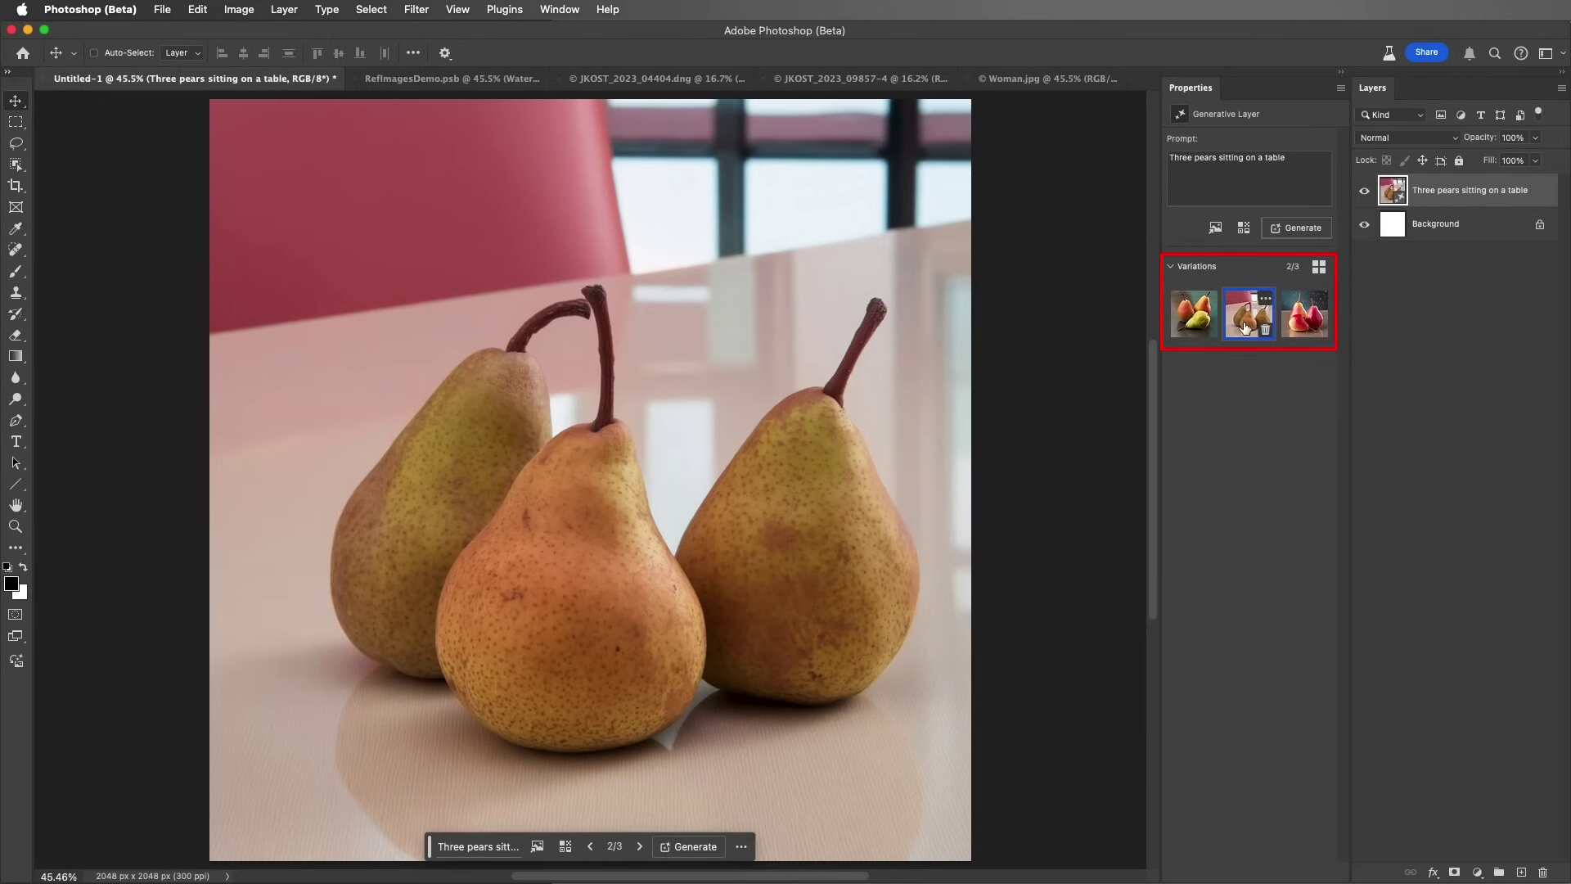
click(1298, 325)
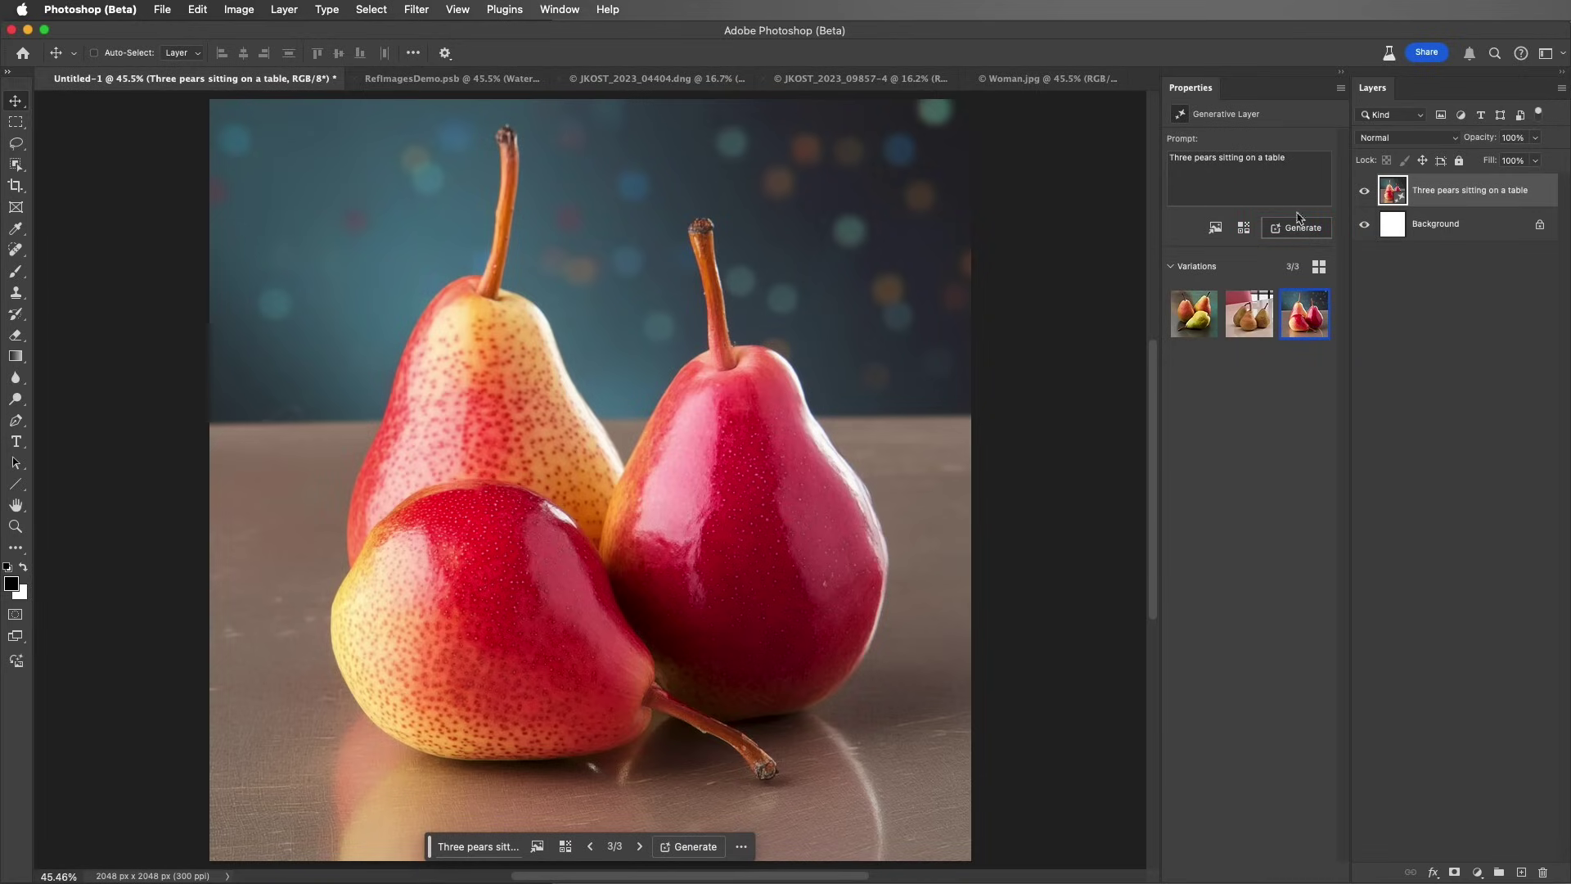
Add ', blue background' to the prompt, regenerate, and show the third upright-pears variation.
click(1297, 171)
text(, blue background)
click(1318, 231)
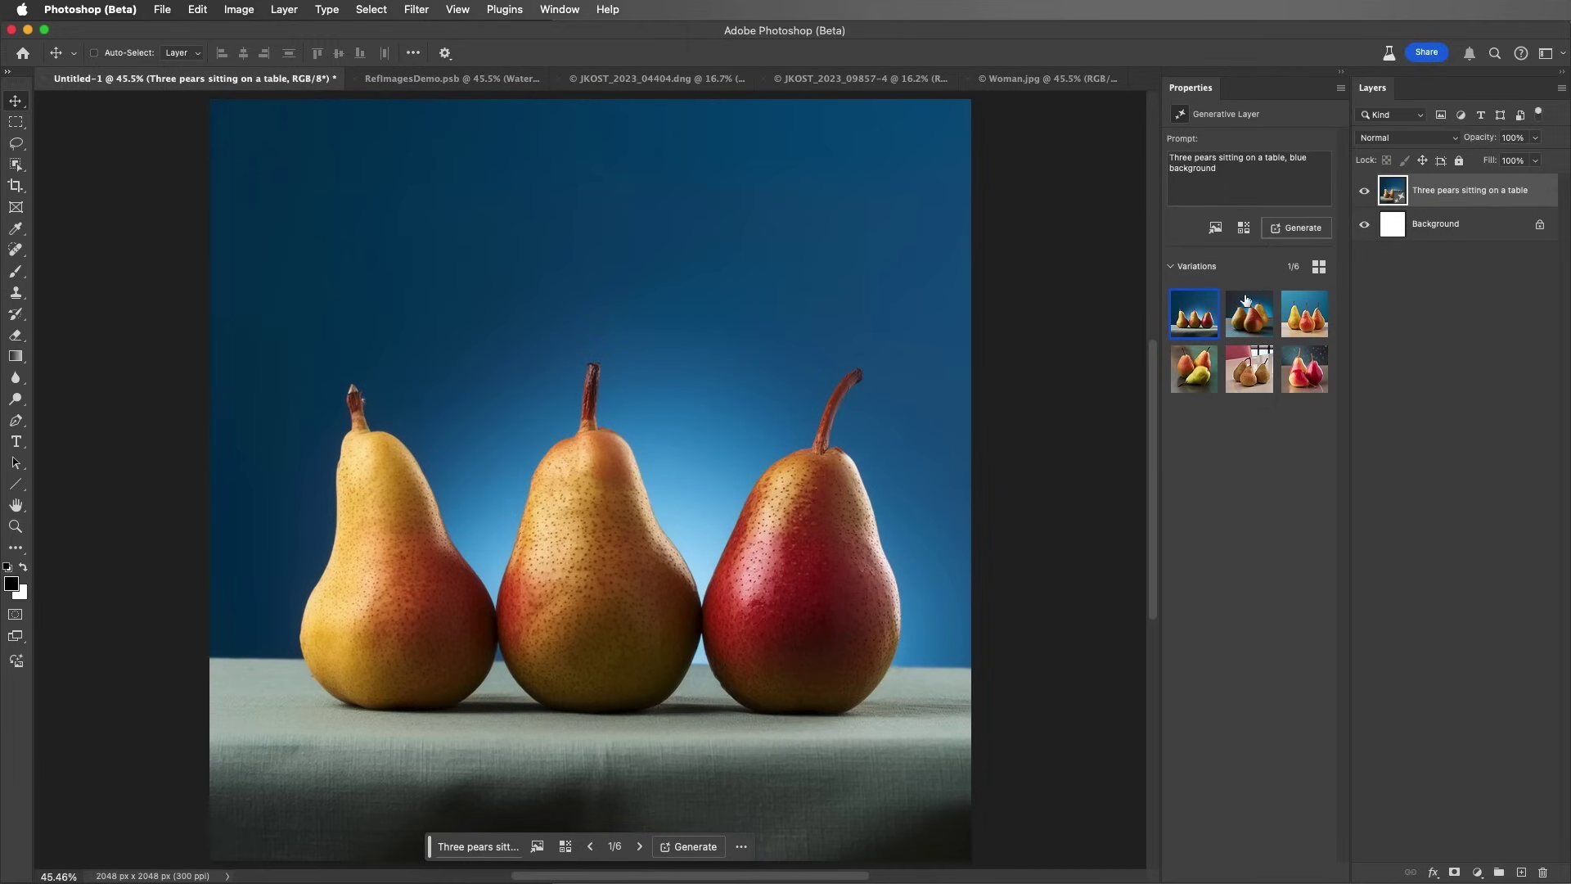
click(1244, 317)
click(1305, 323)
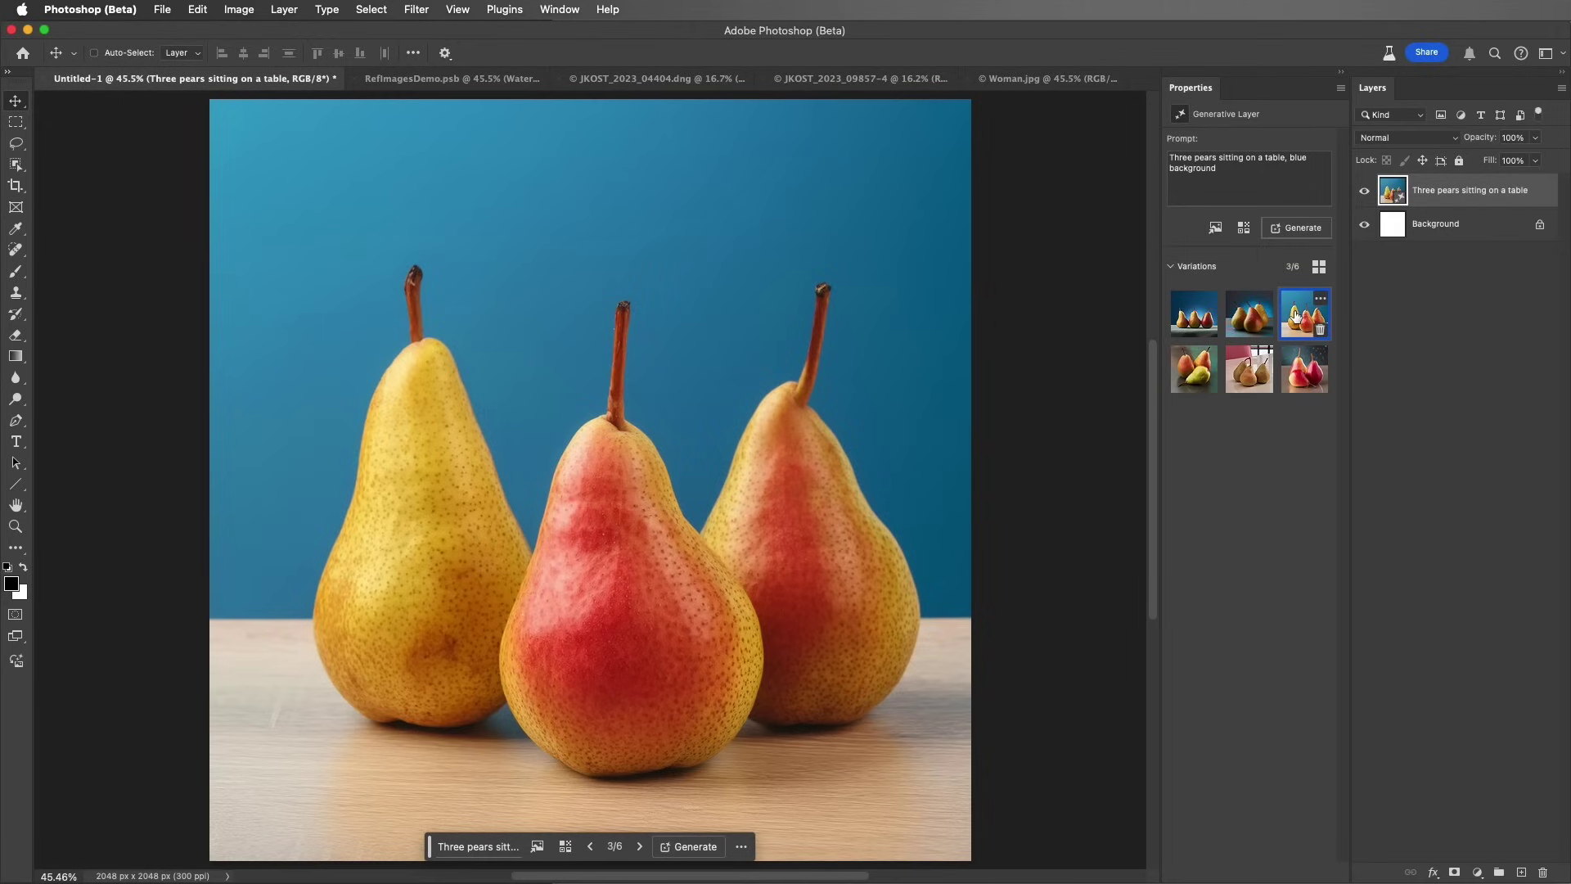
Add the Bokeh effect from the Popular effects to the pear layer.
click(1243, 229)
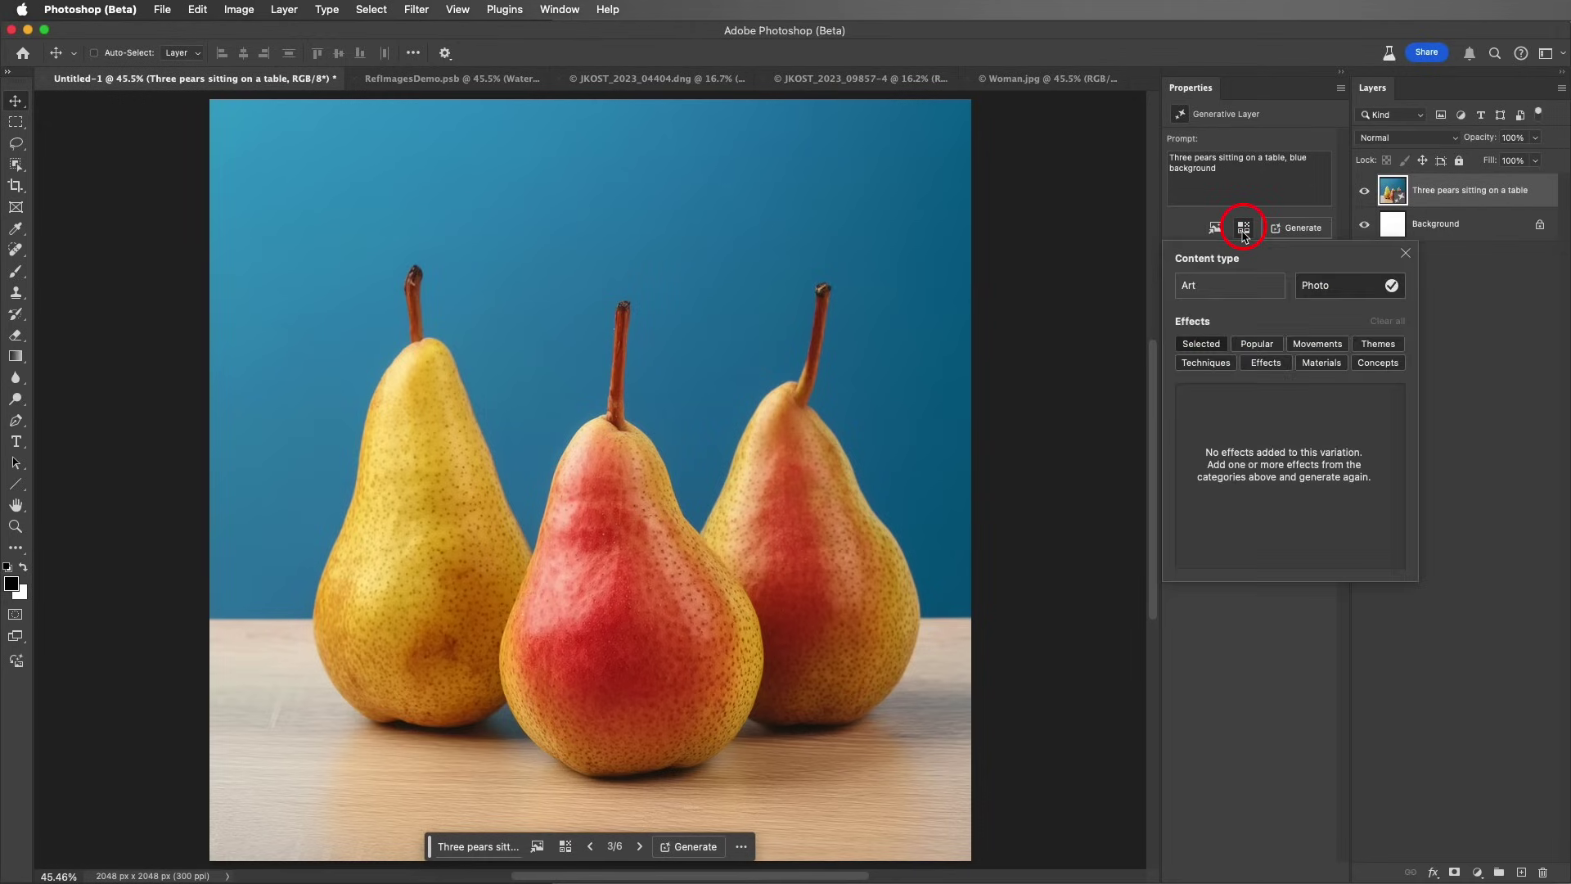
click(1292, 342)
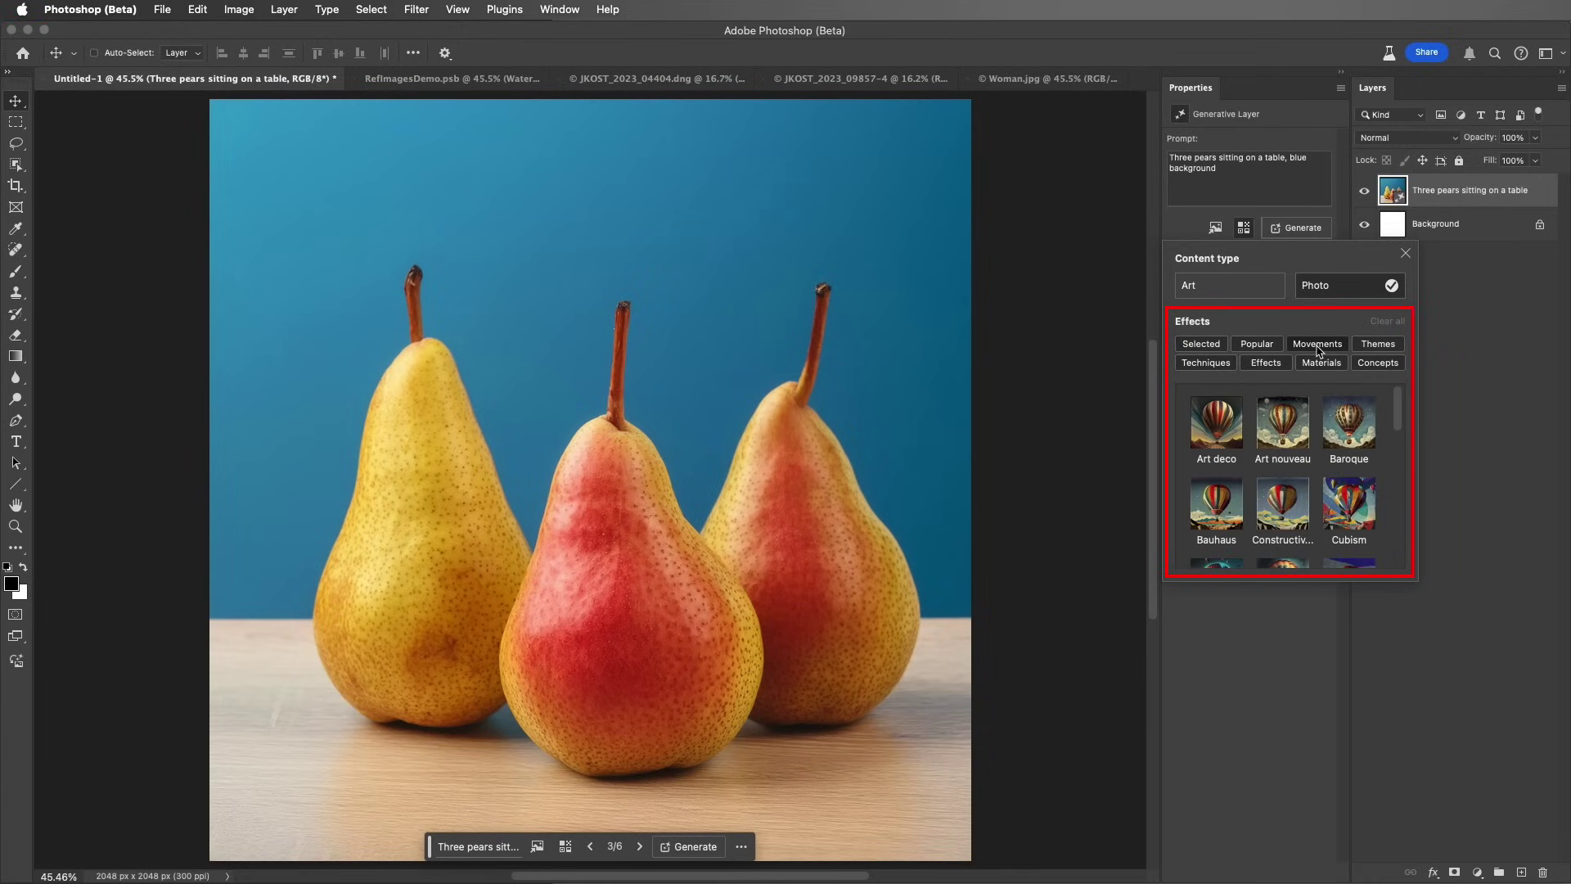
click(1223, 366)
click(1258, 349)
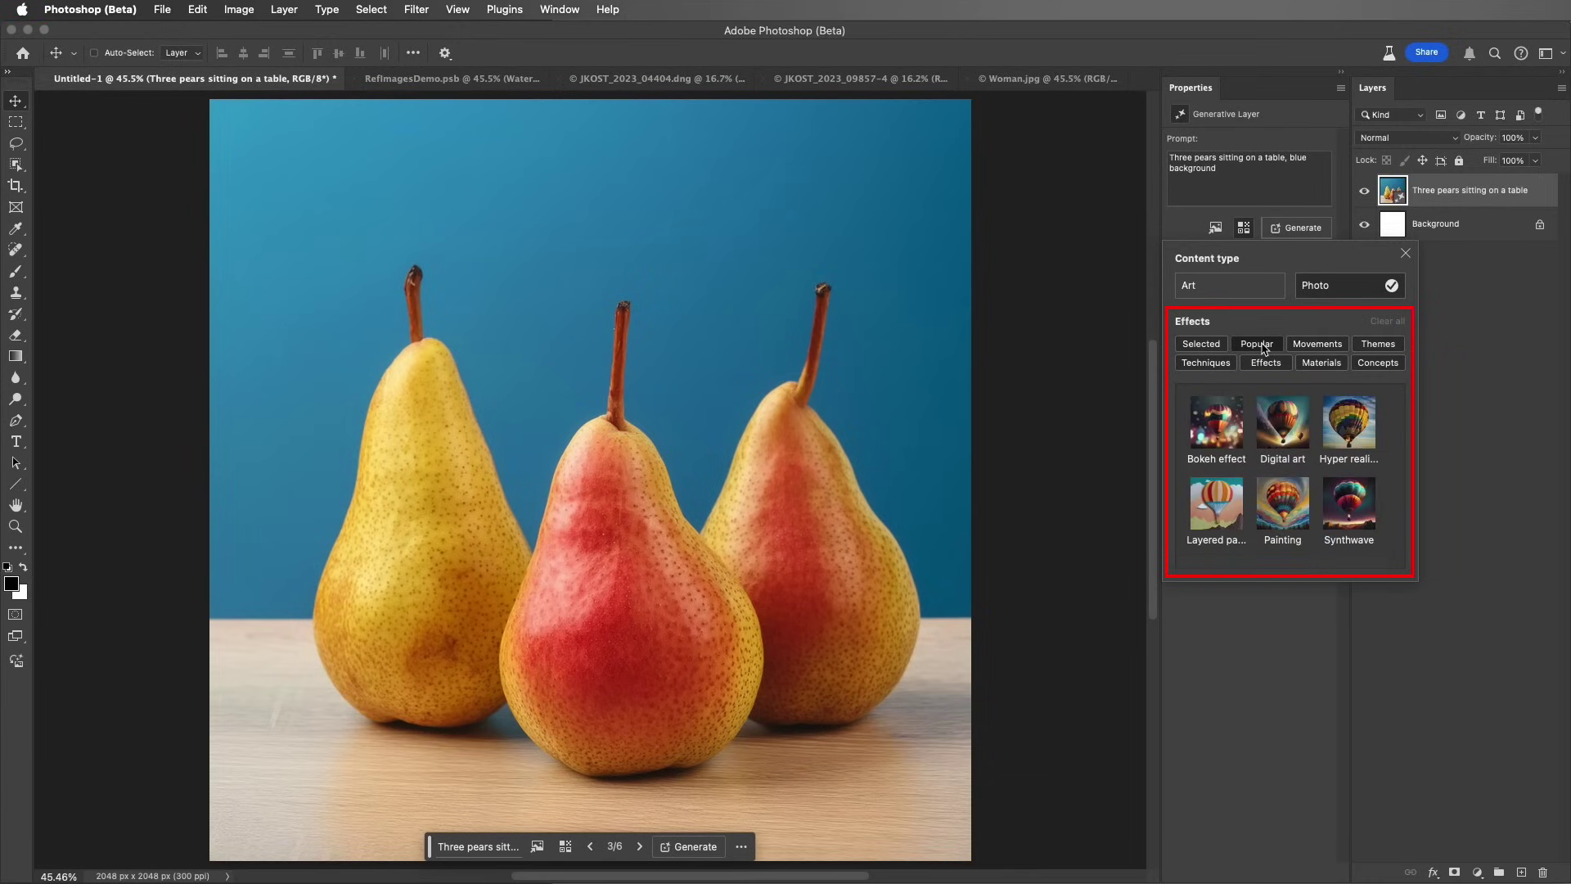
click(1219, 424)
click(1304, 230)
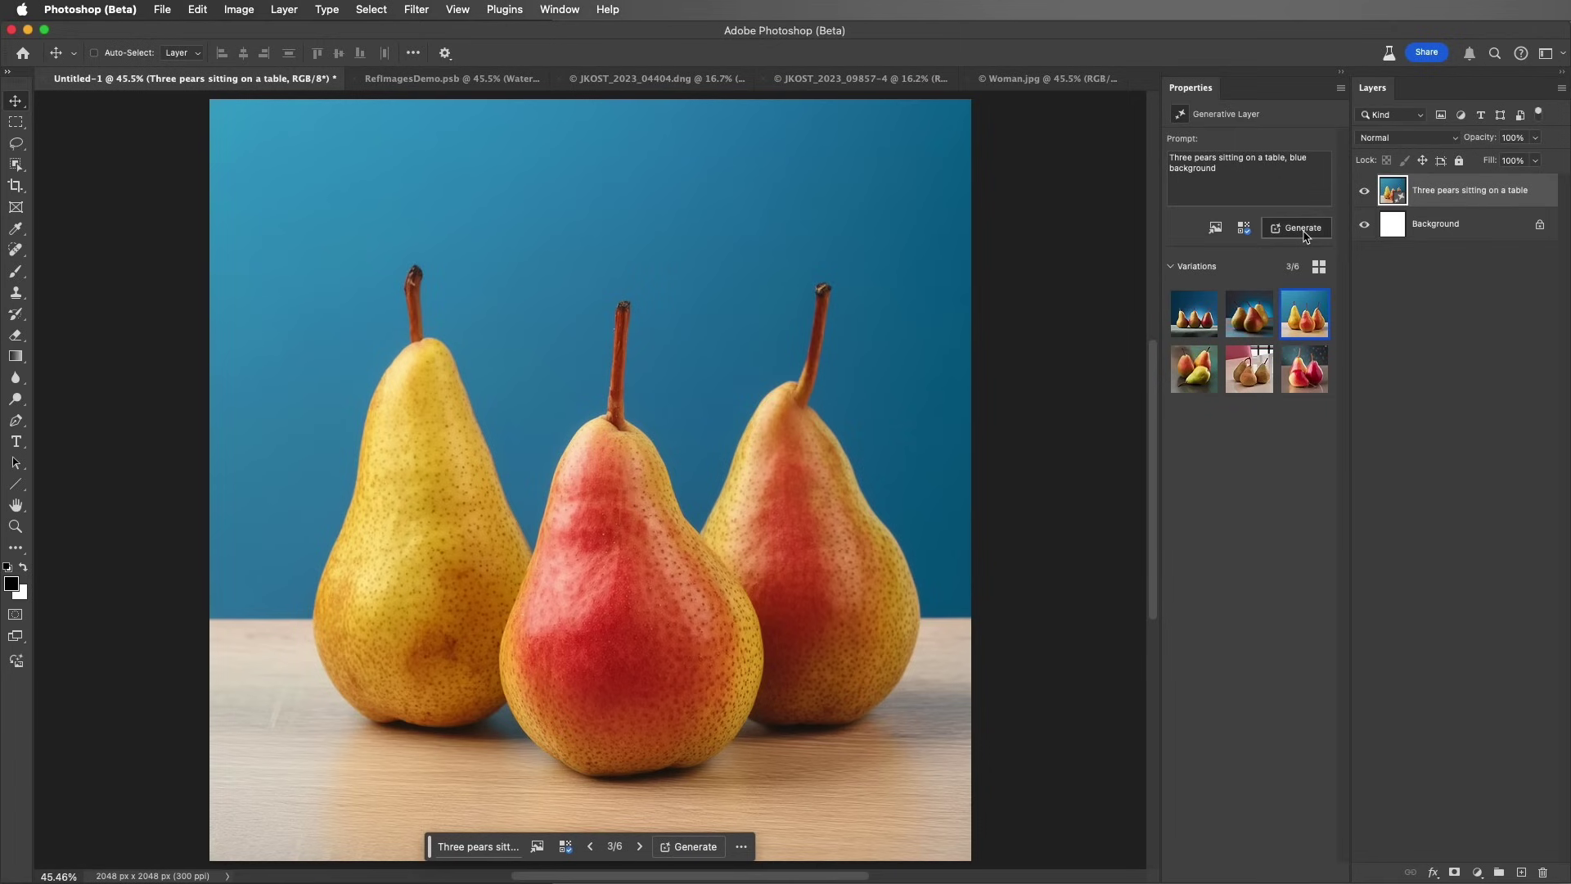
Regenerate the pears with bokeh and show the third variation with blue and orange lights.
click(1304, 230)
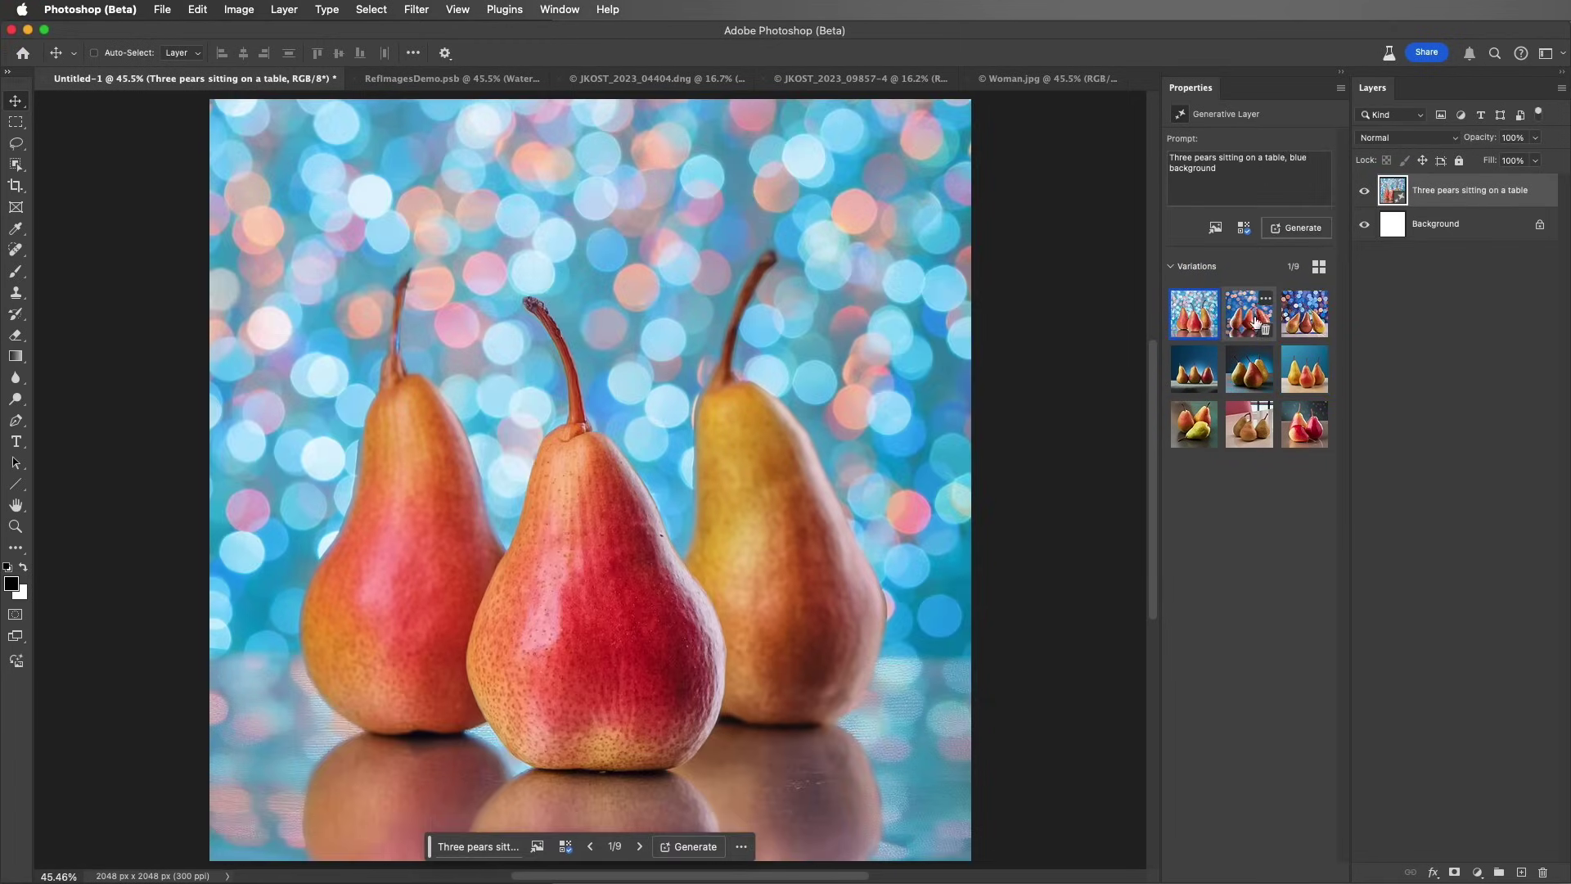
click(1251, 322)
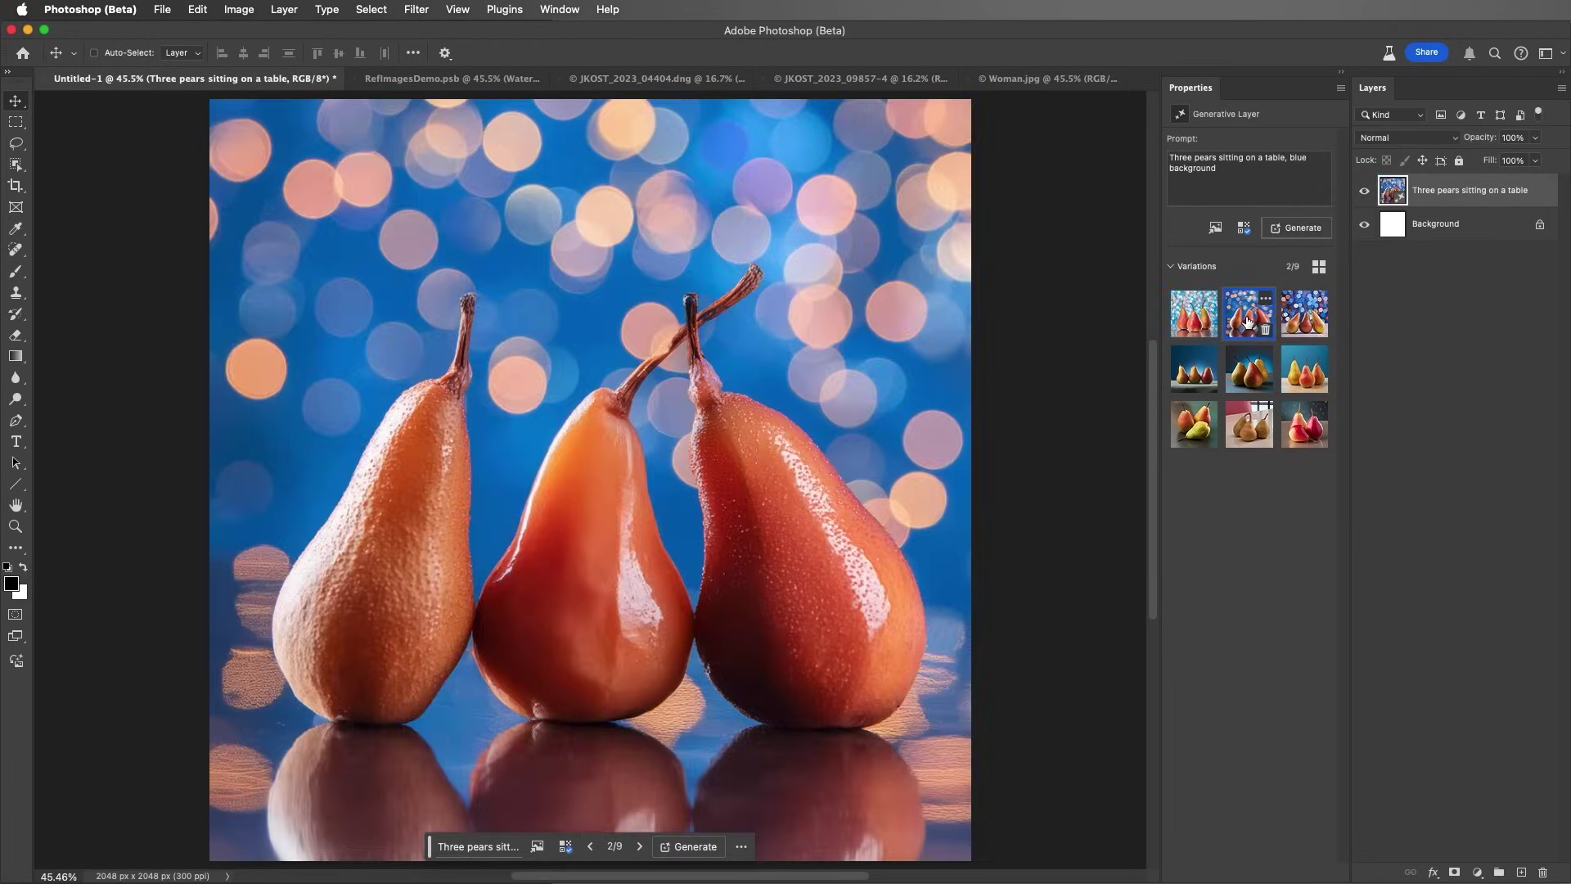
click(1298, 322)
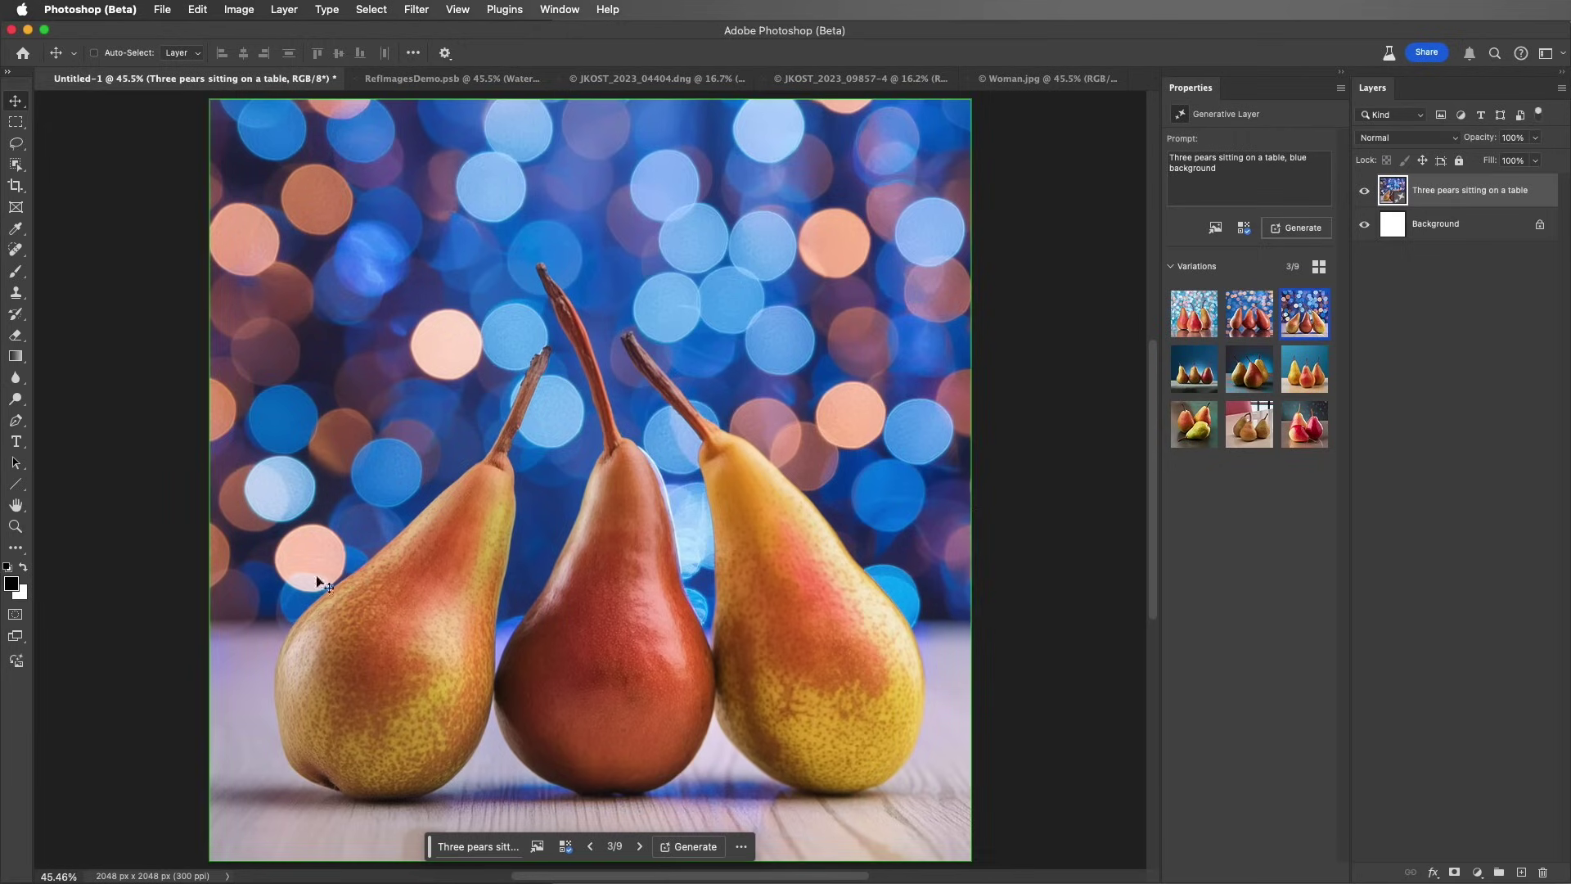
Generate 'Three pears sitting on a table' as Art with the Vector look theme effect.
click(17, 664)
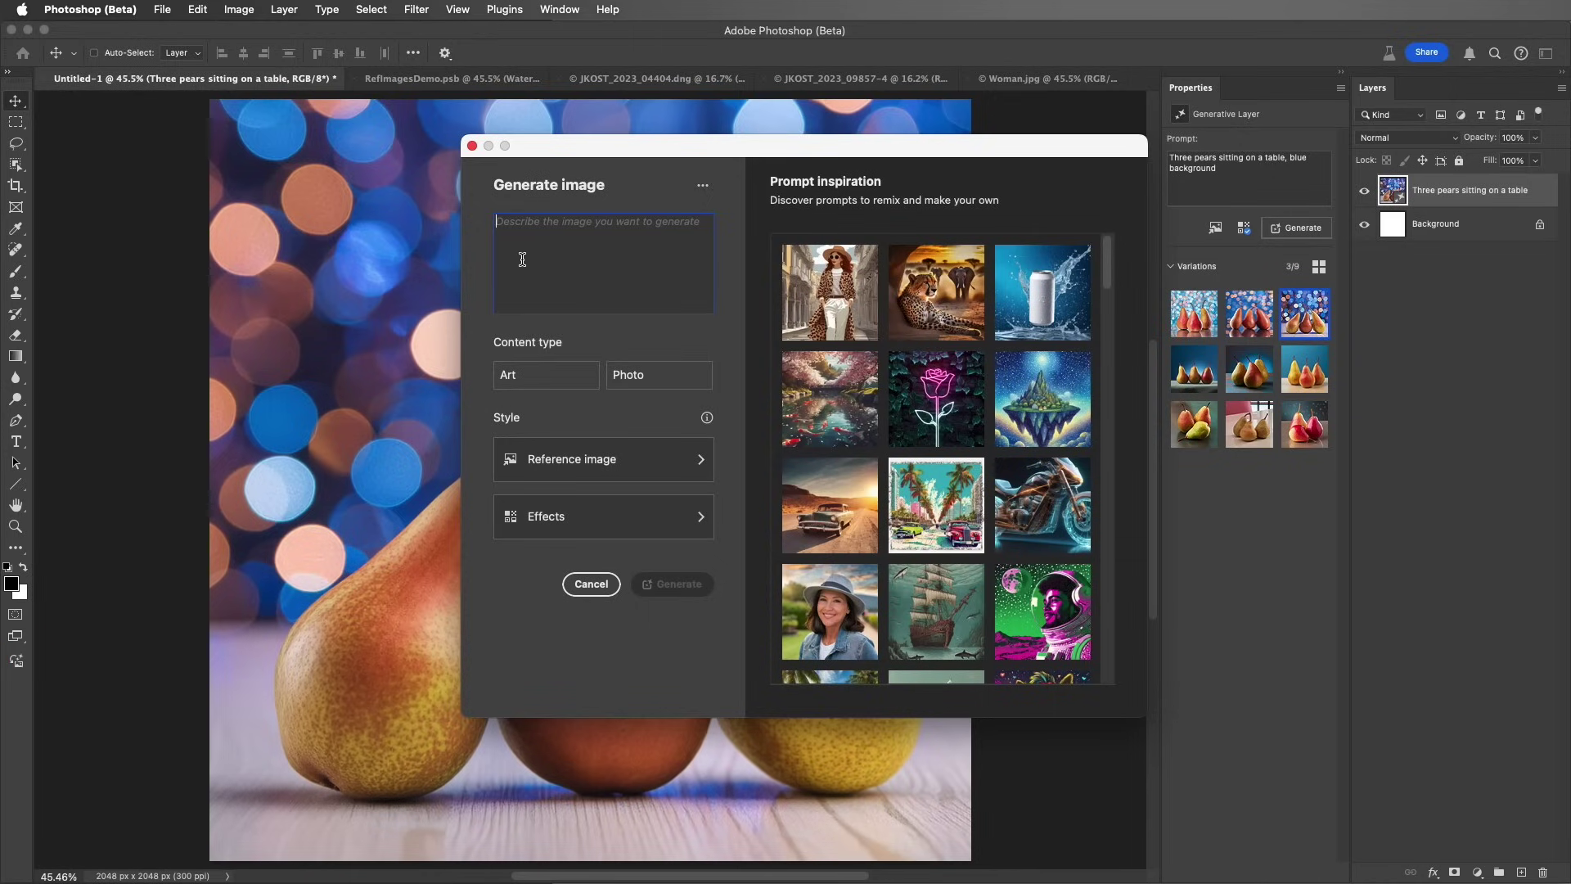
text(Three pears sitting on a table)
click(534, 377)
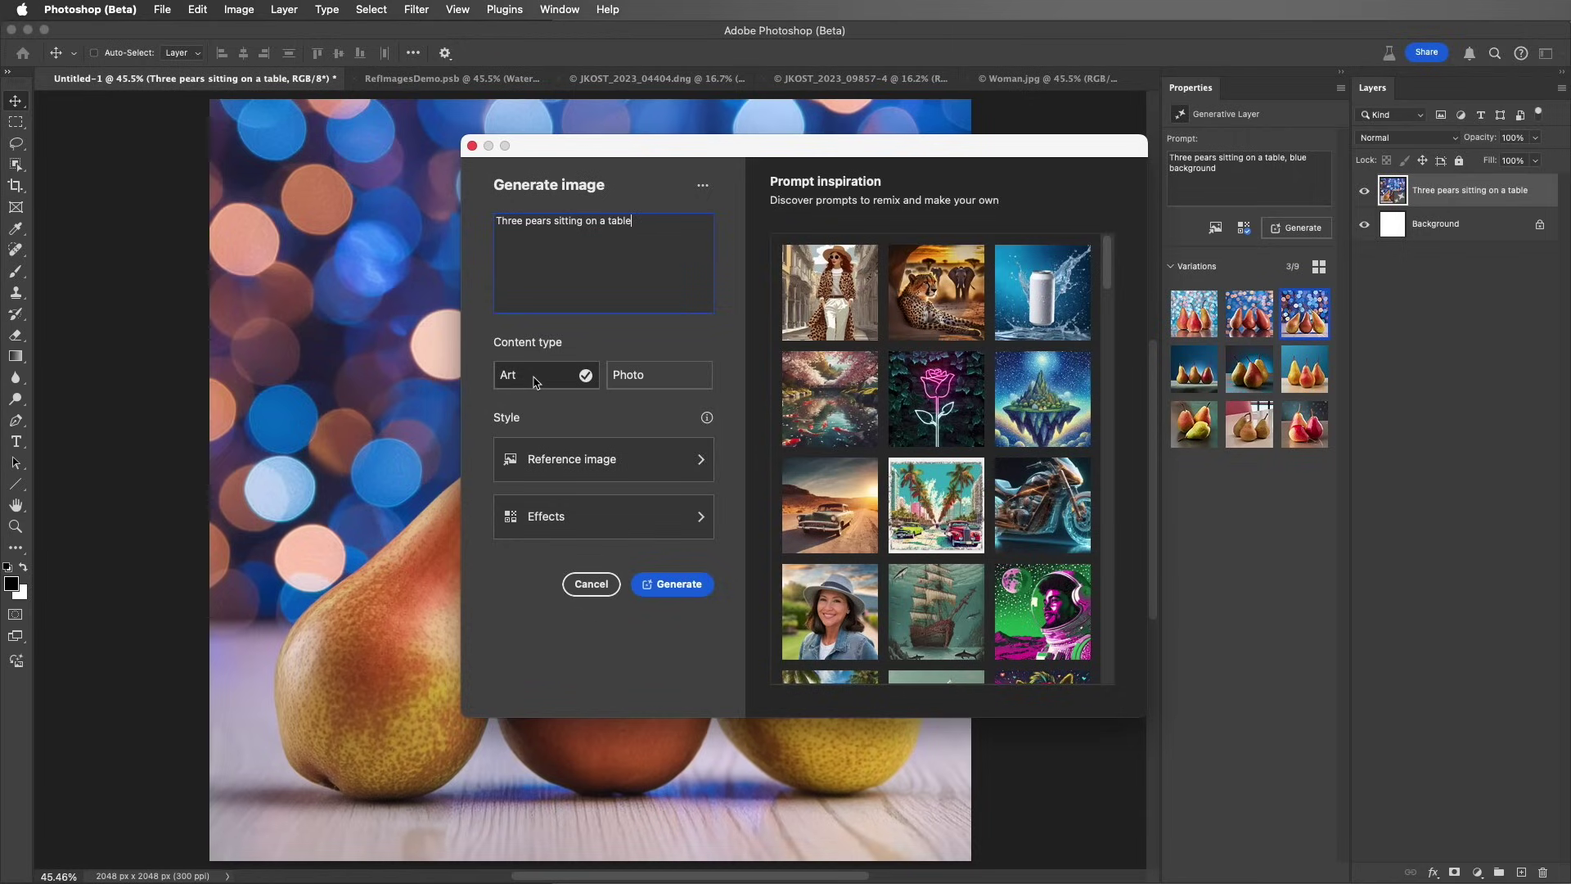
click(608, 524)
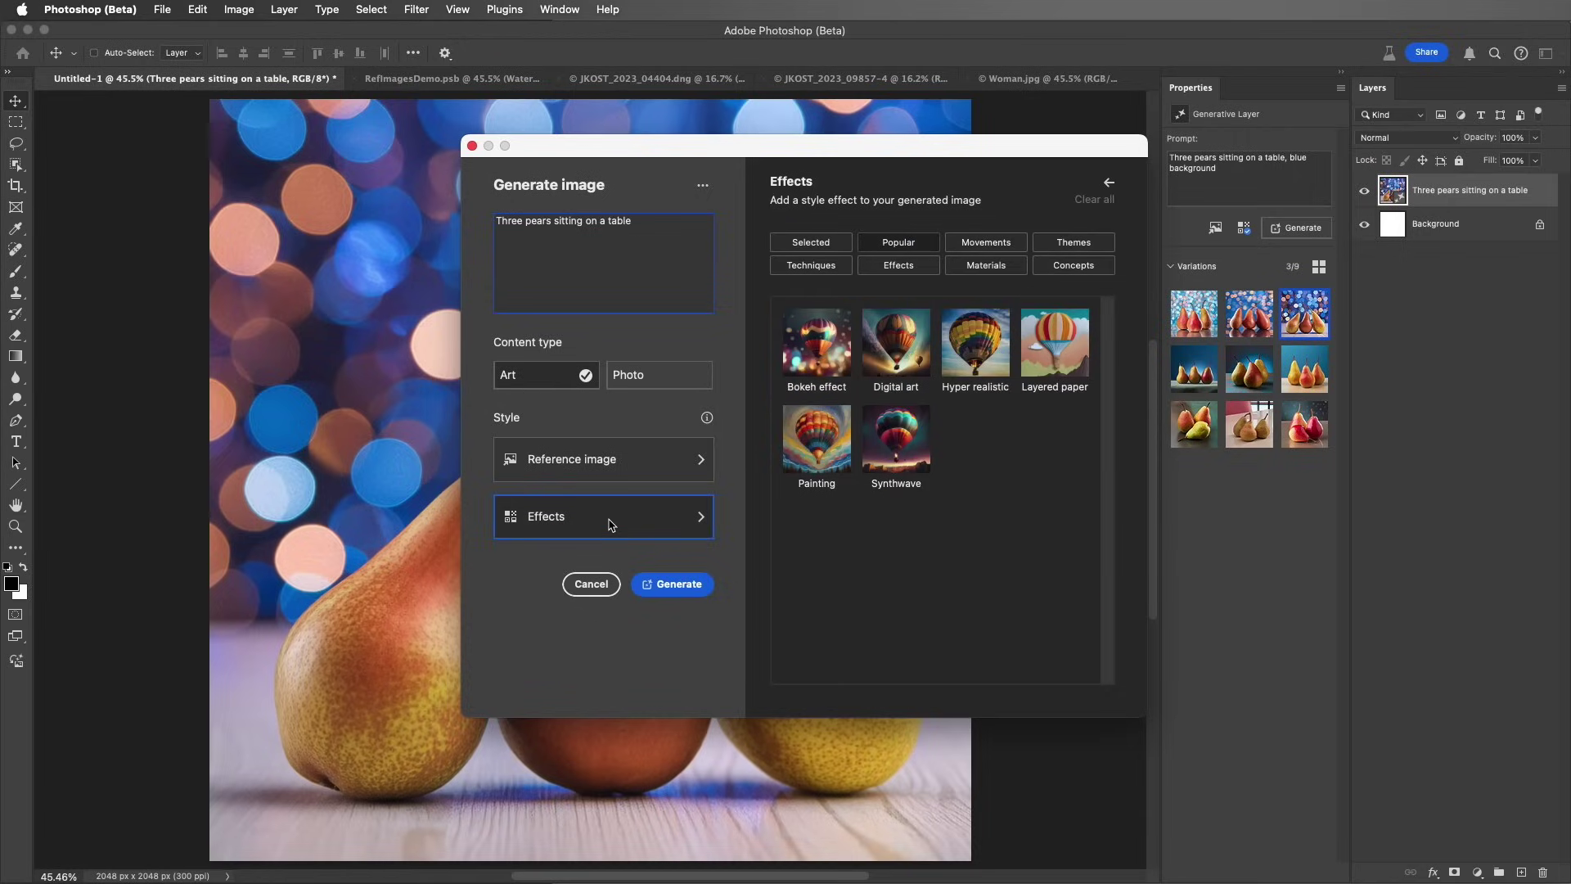
click(1068, 241)
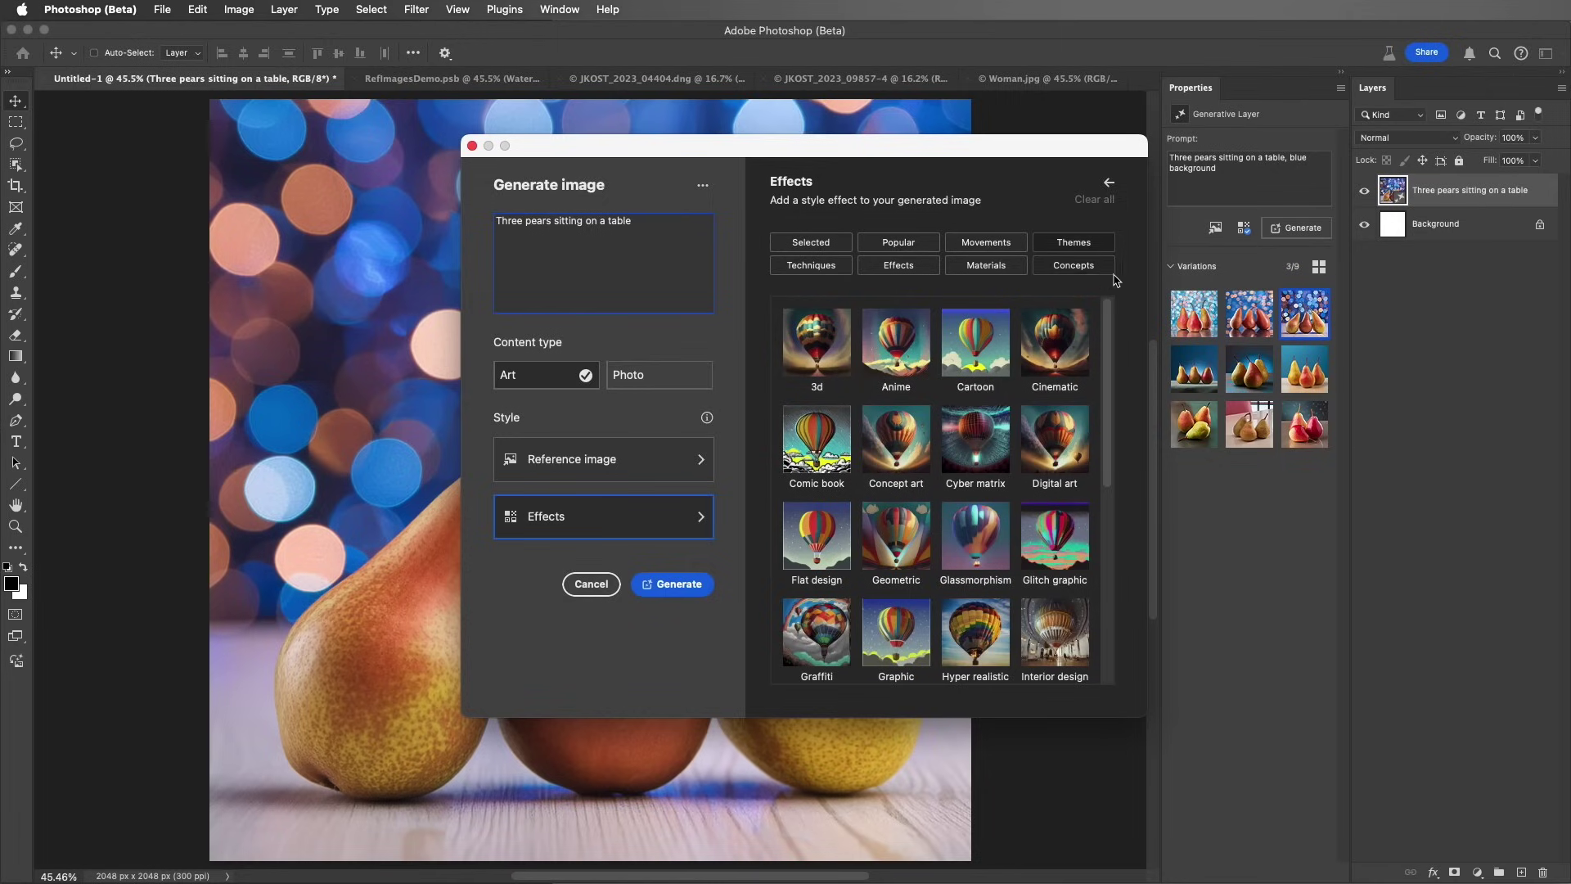
drag(1109, 308, 1109, 520)
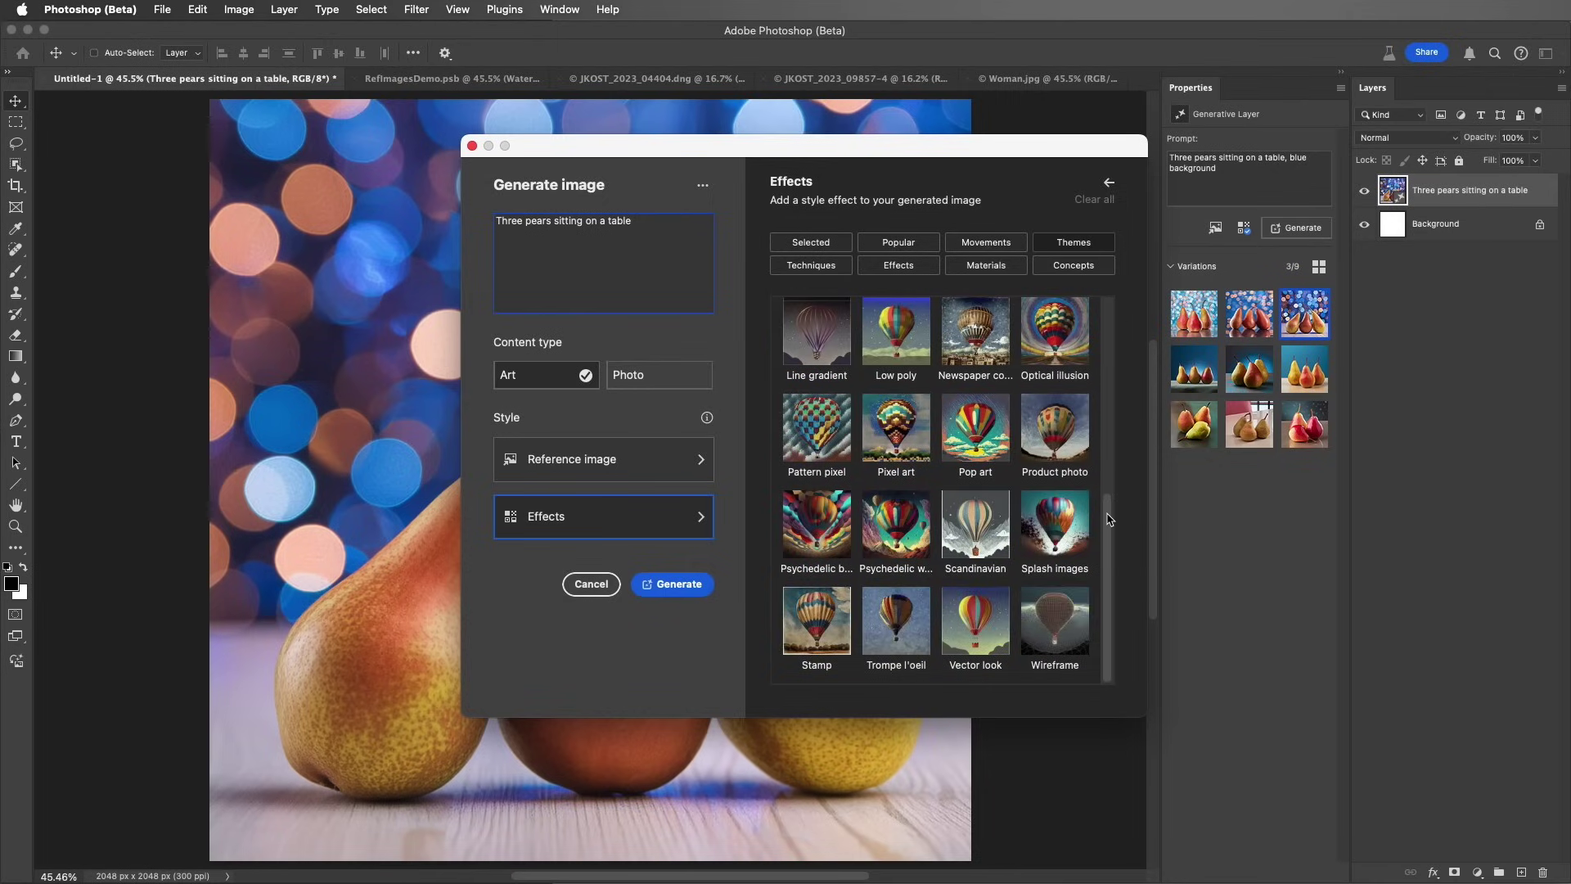
click(983, 629)
click(693, 586)
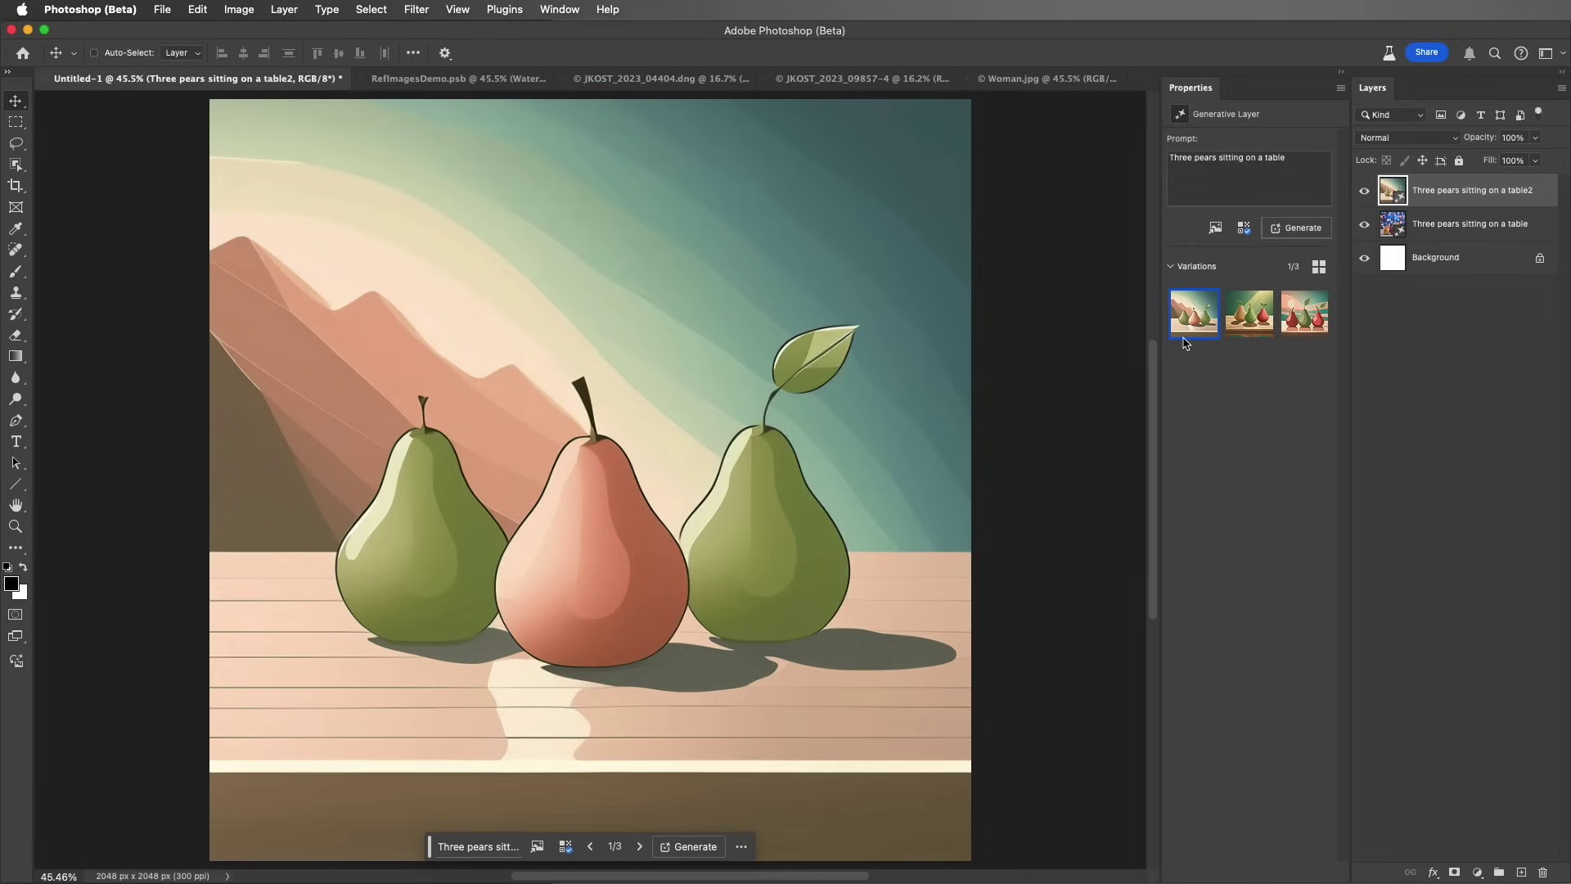
Review the vector-style variations, then remove the Vector look effect.
click(1237, 334)
click(1291, 325)
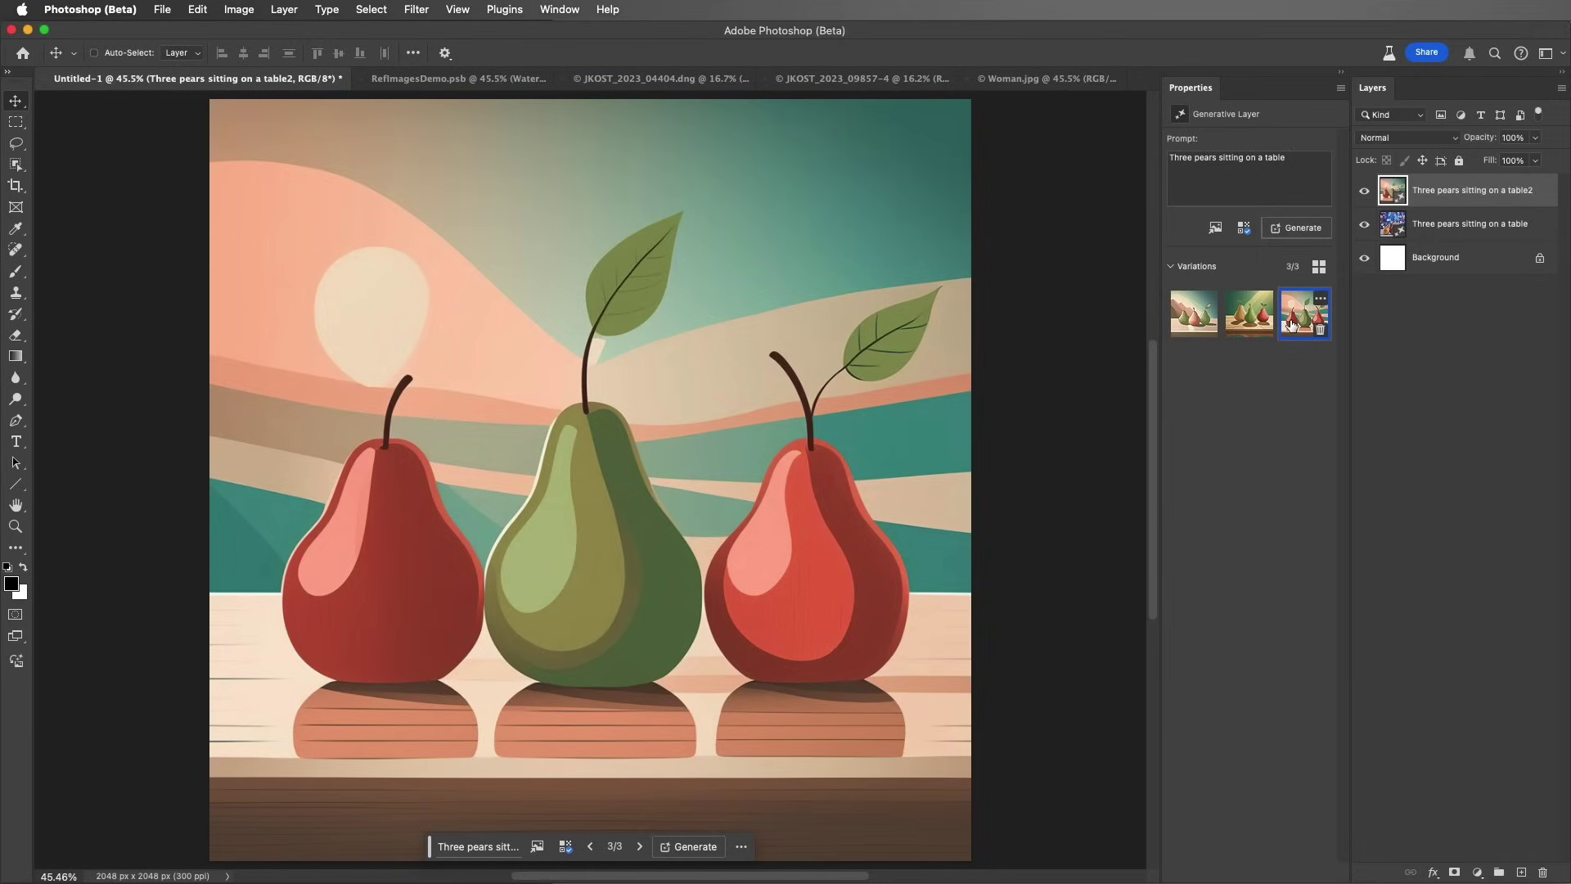
click(1245, 231)
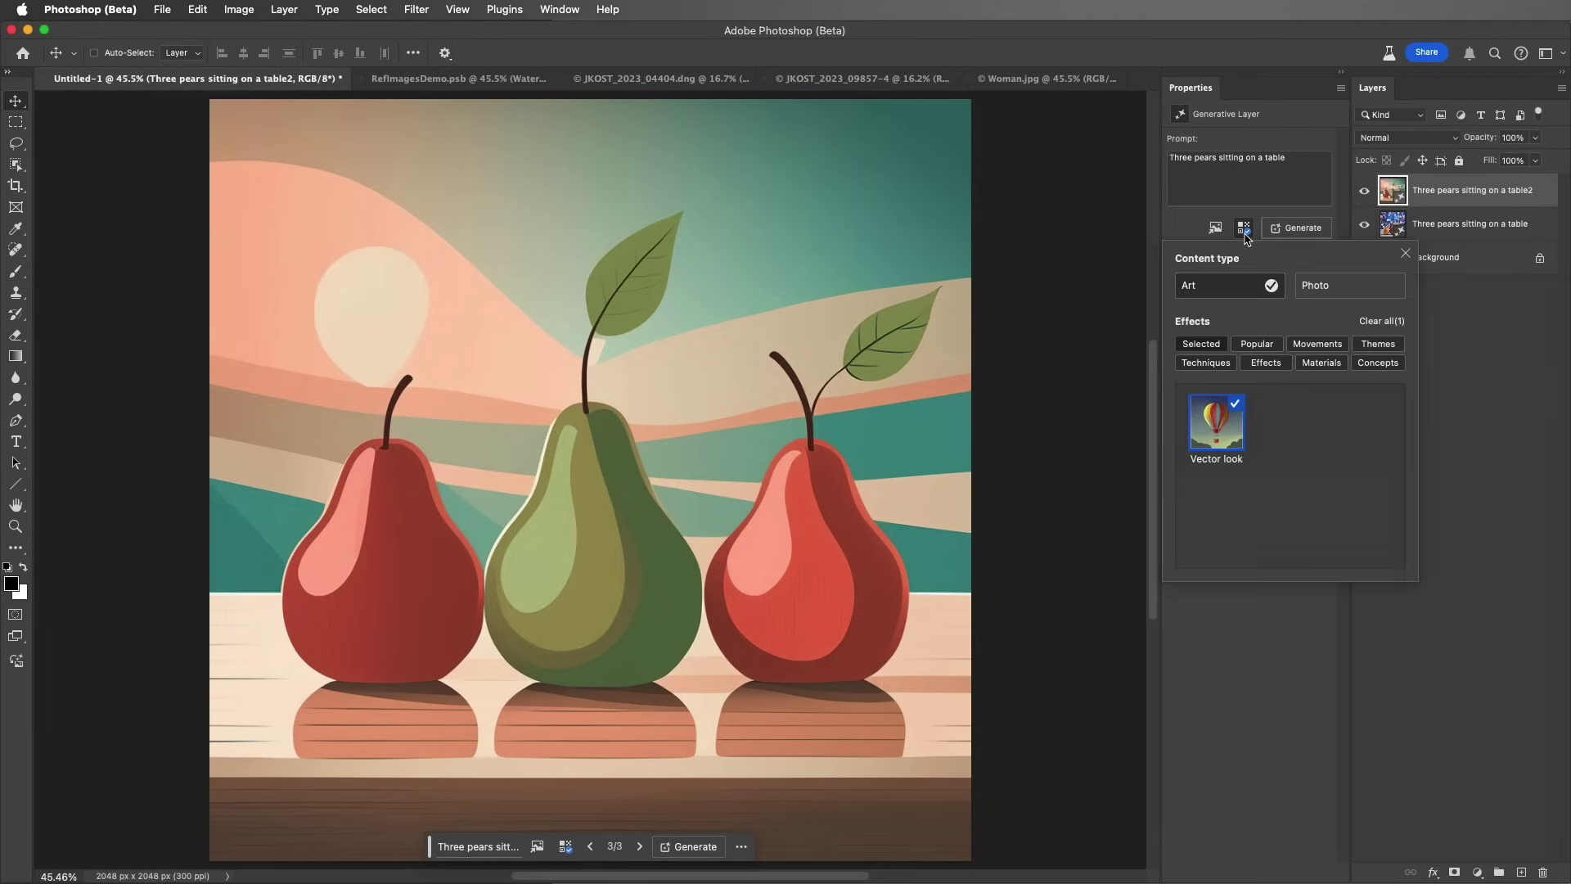
click(1236, 413)
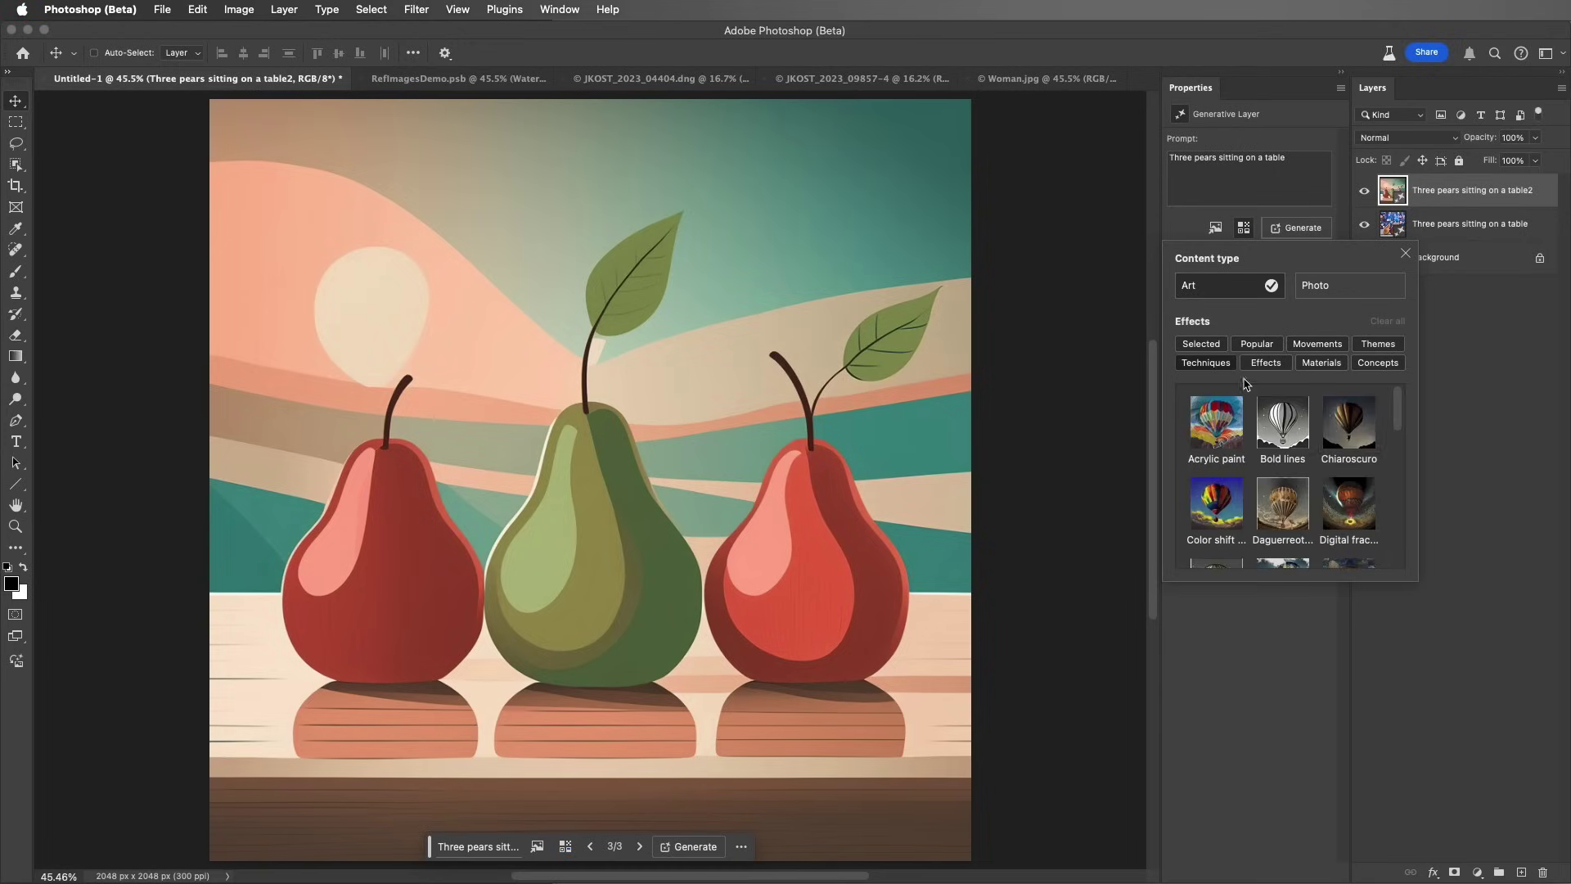
drag(1401, 405, 1399, 510)
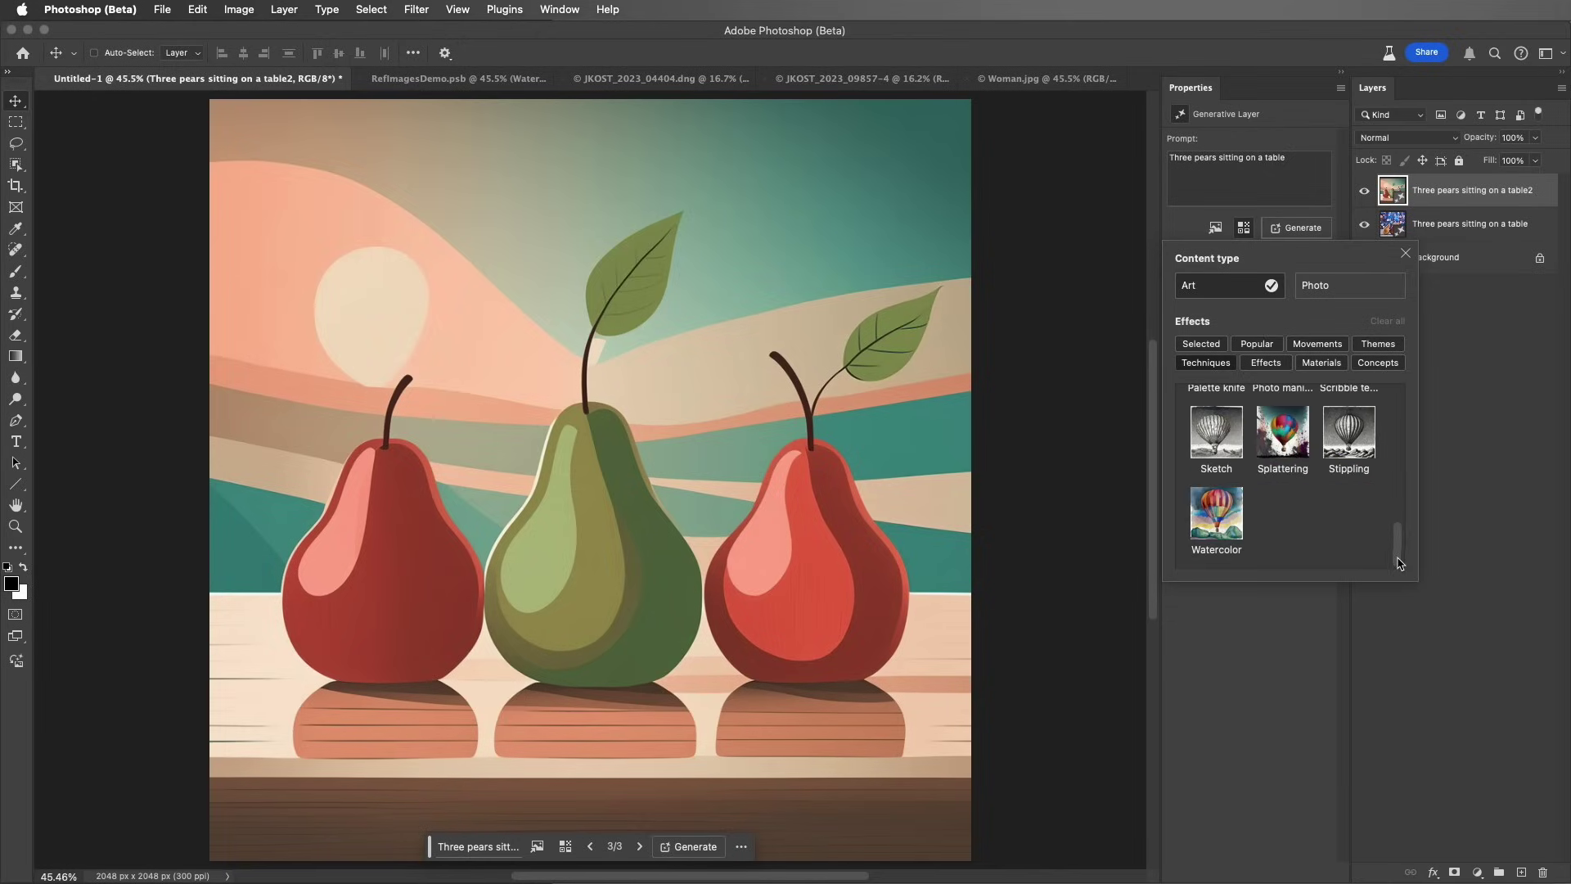
click(1307, 232)
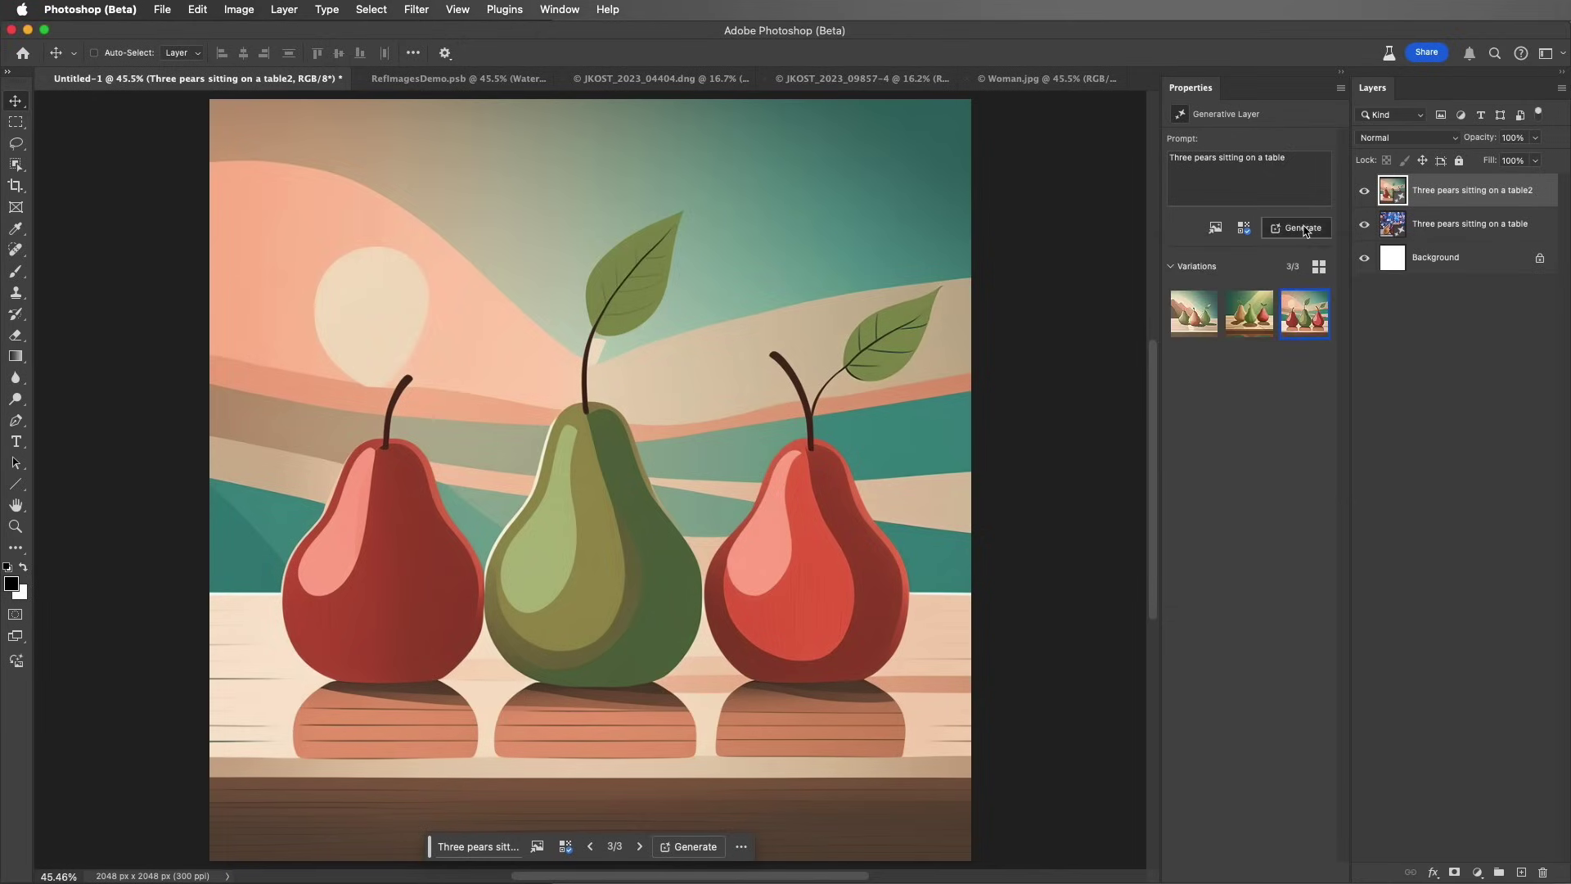
Regenerate the pears without effects and return to the first watercolor variation.
click(1306, 231)
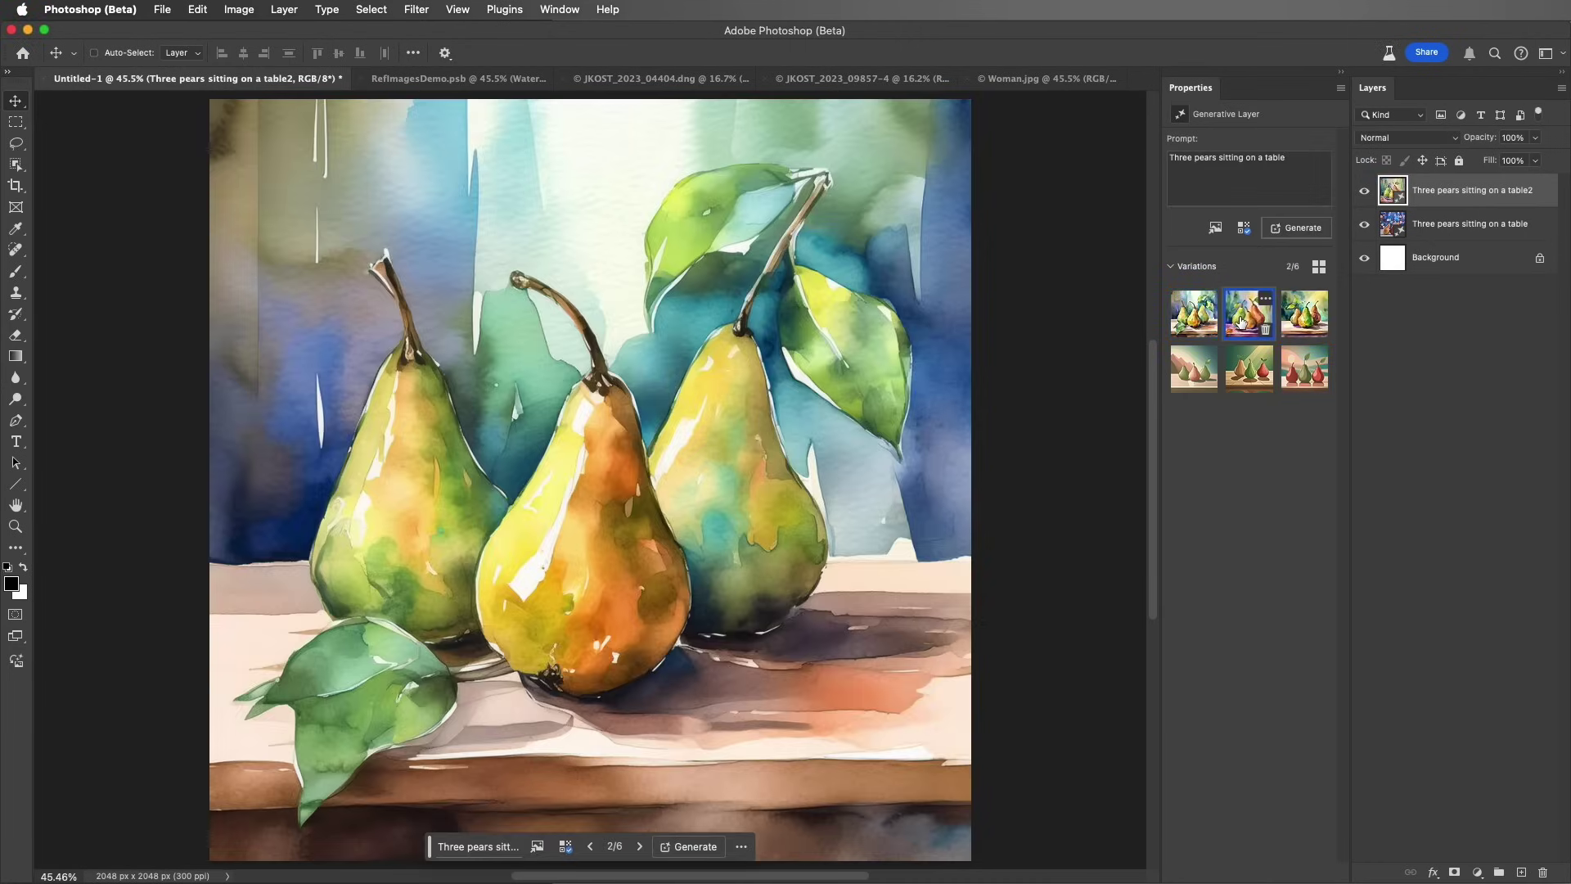
click(1244, 319)
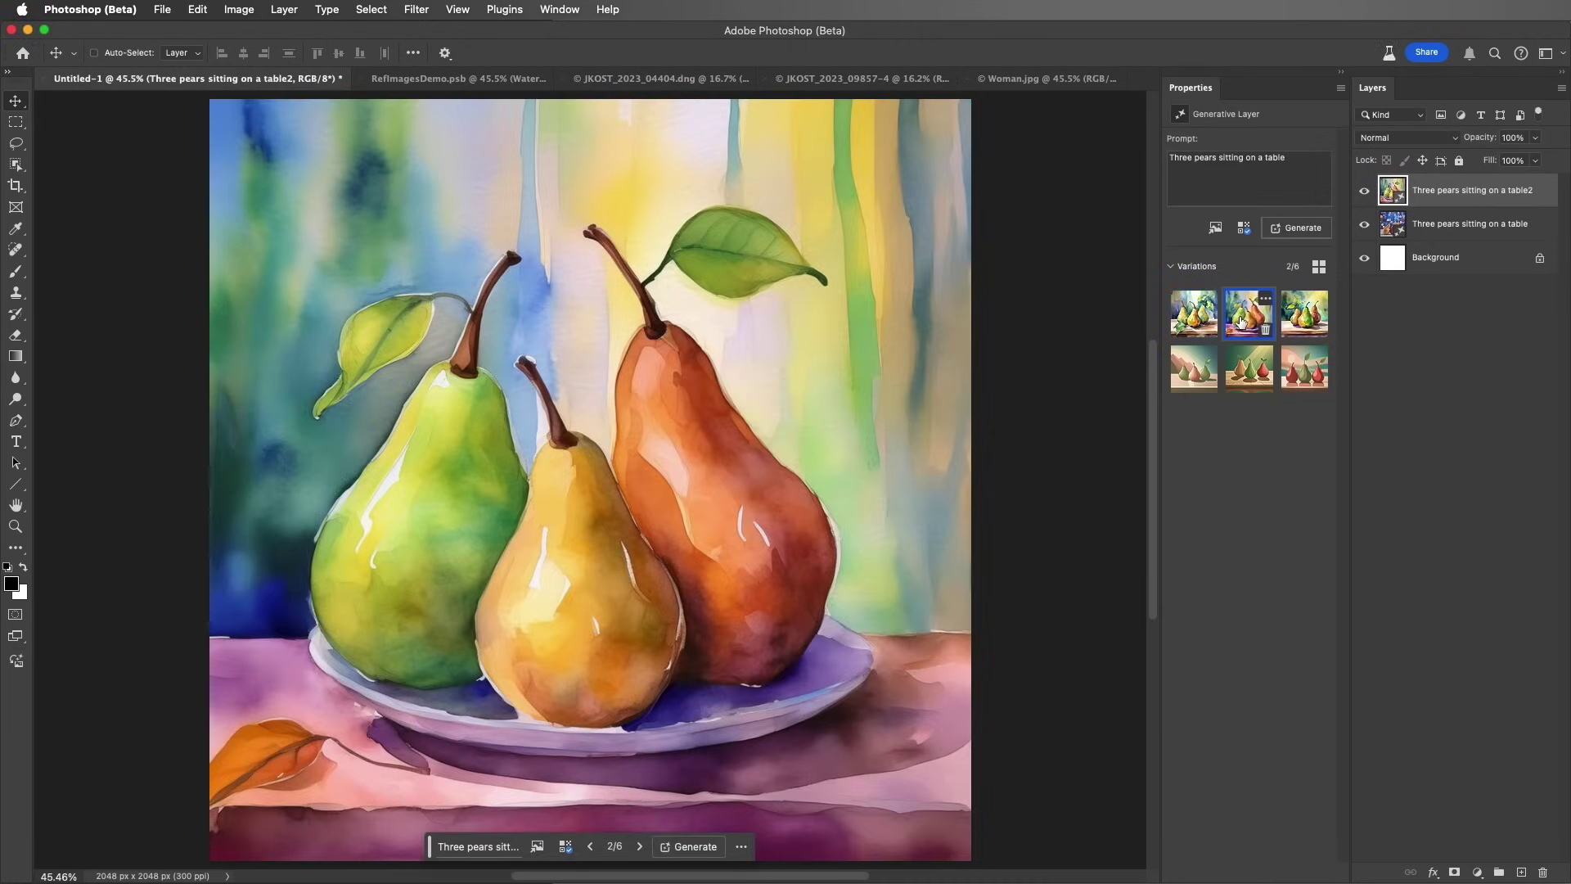
click(1289, 320)
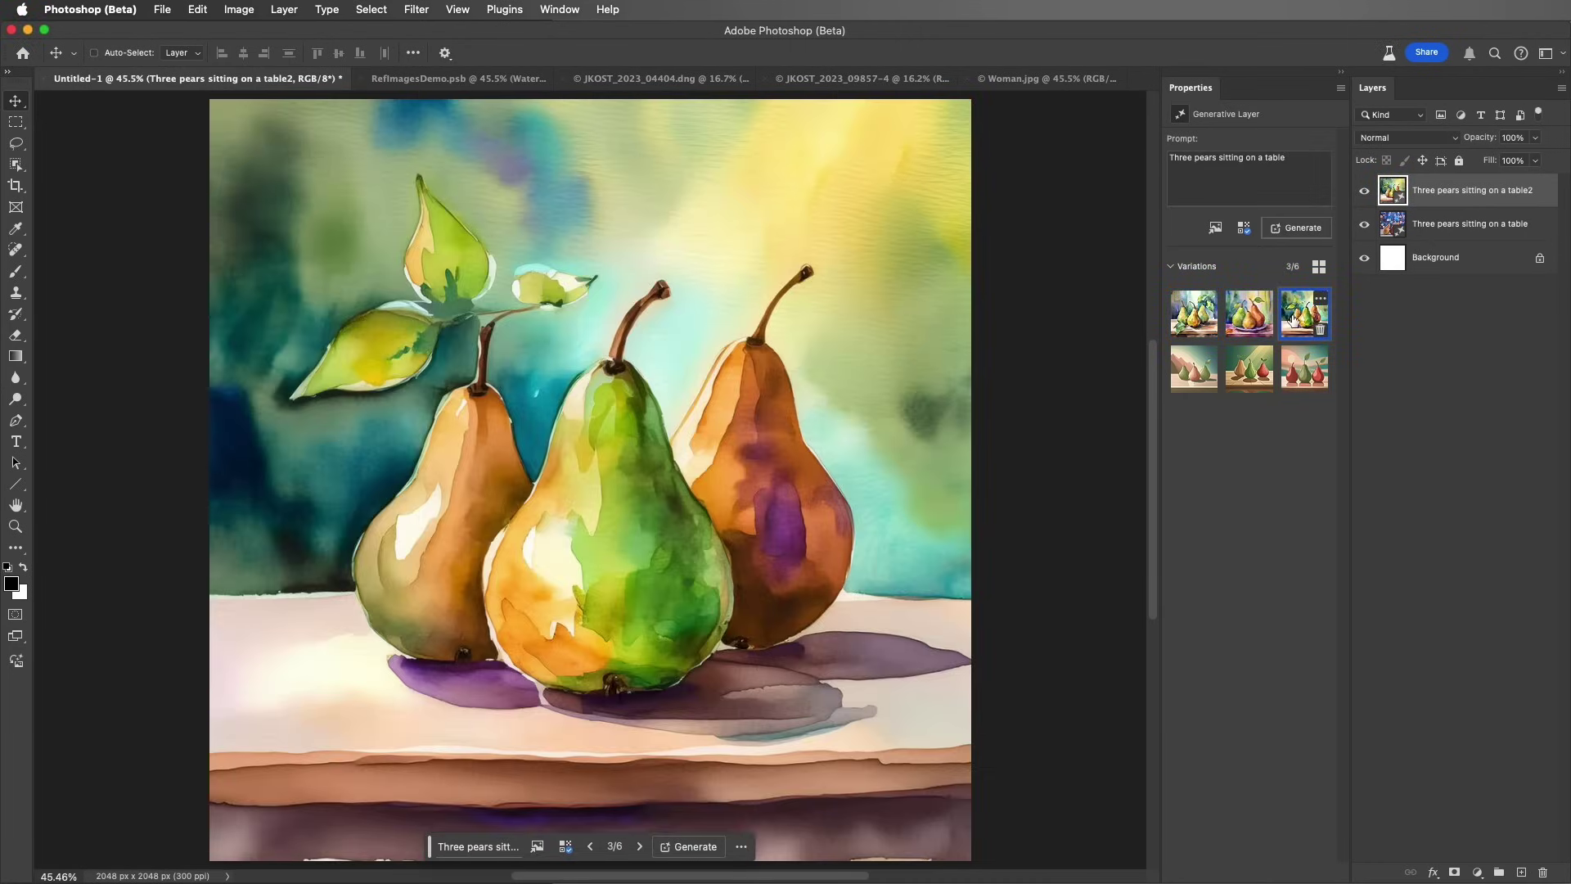
click(1194, 321)
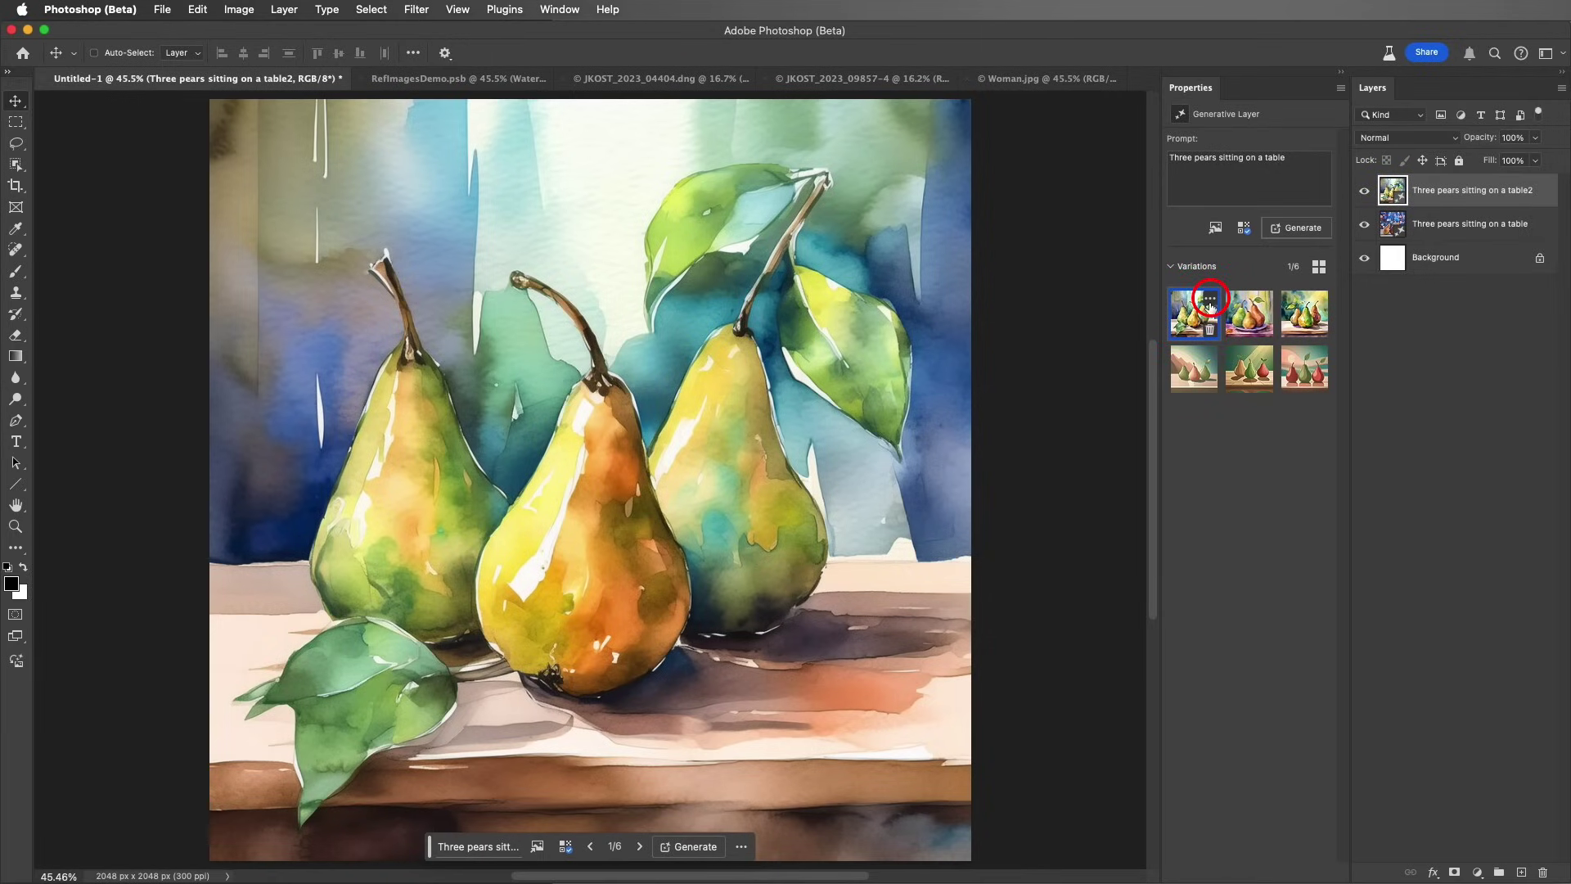
Run Generate similar on the first watercolor pears and show the third new result.
click(1209, 301)
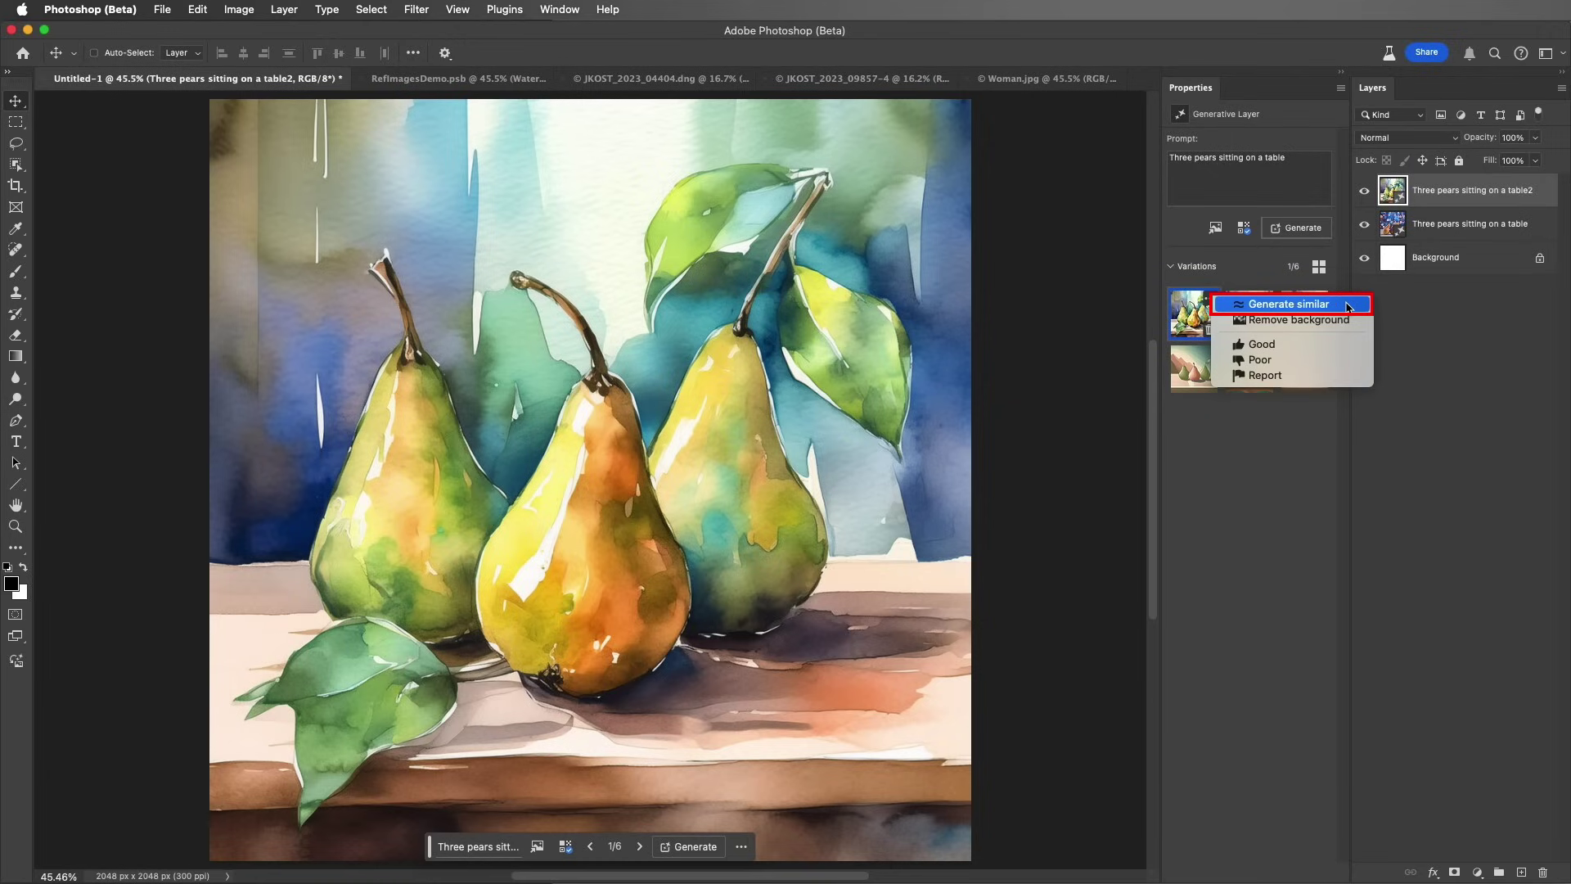
click(1289, 303)
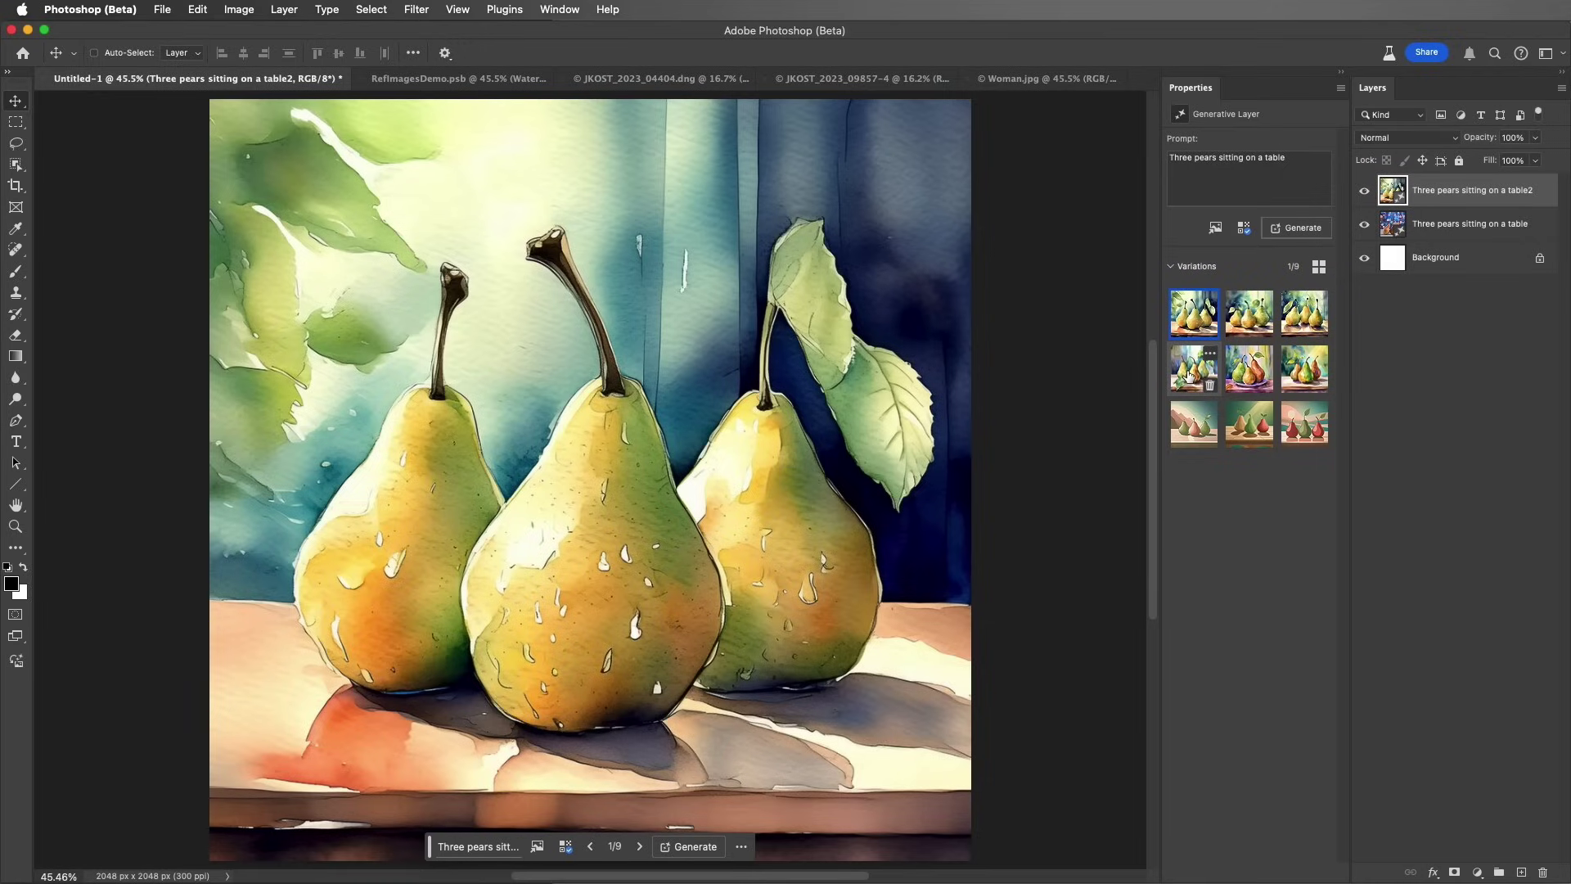
click(1303, 317)
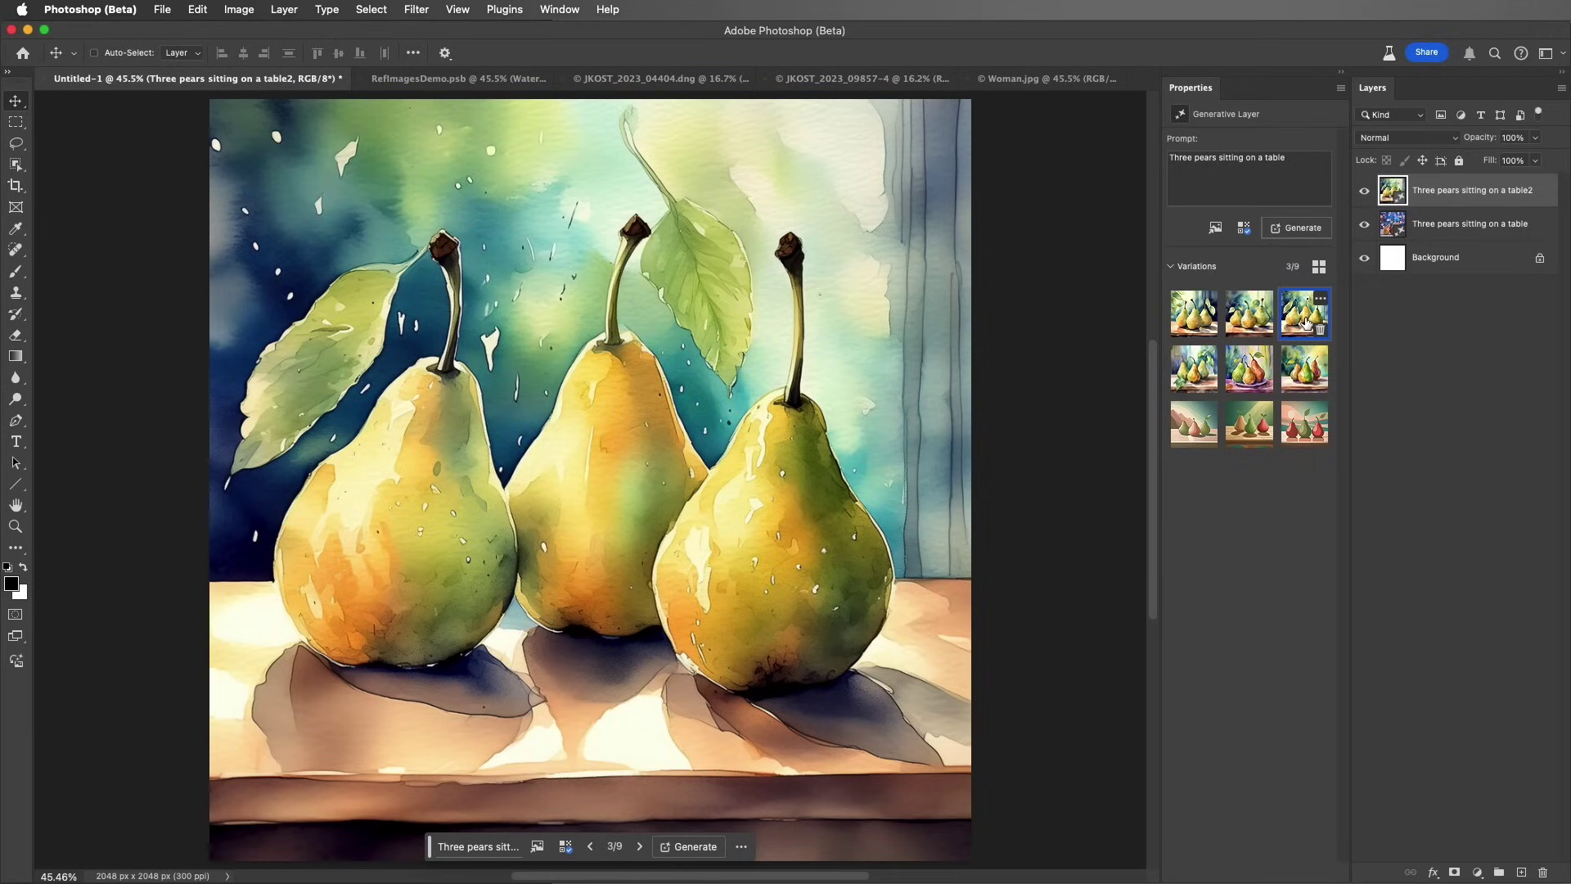
Use the pink speckled gallery image as style reference, generate, and show the third result.
click(1216, 229)
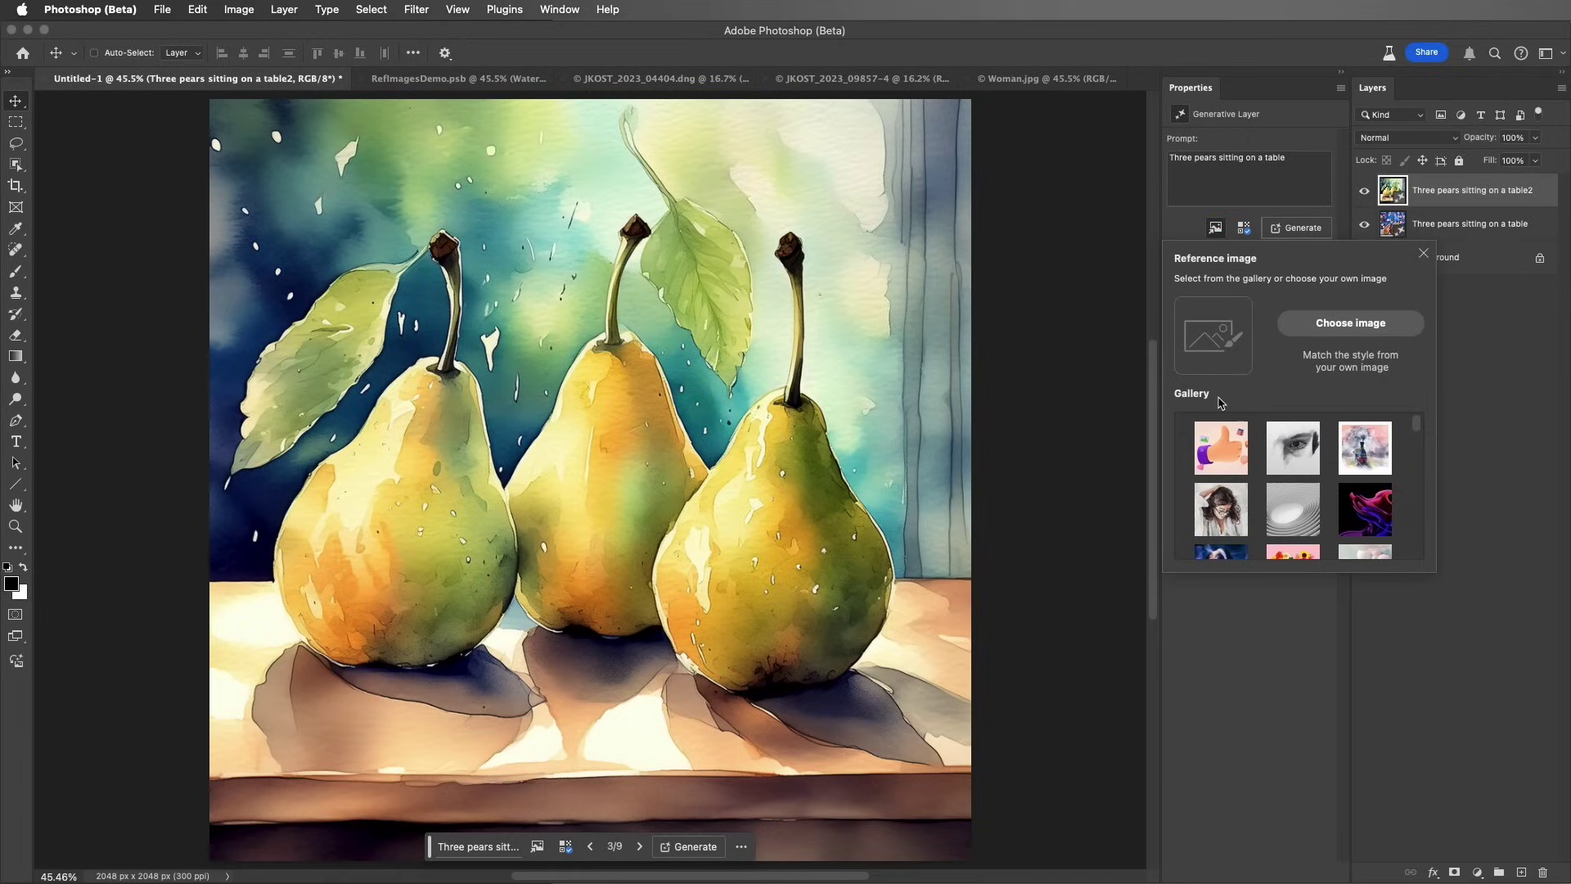
drag(1419, 430, 1416, 484)
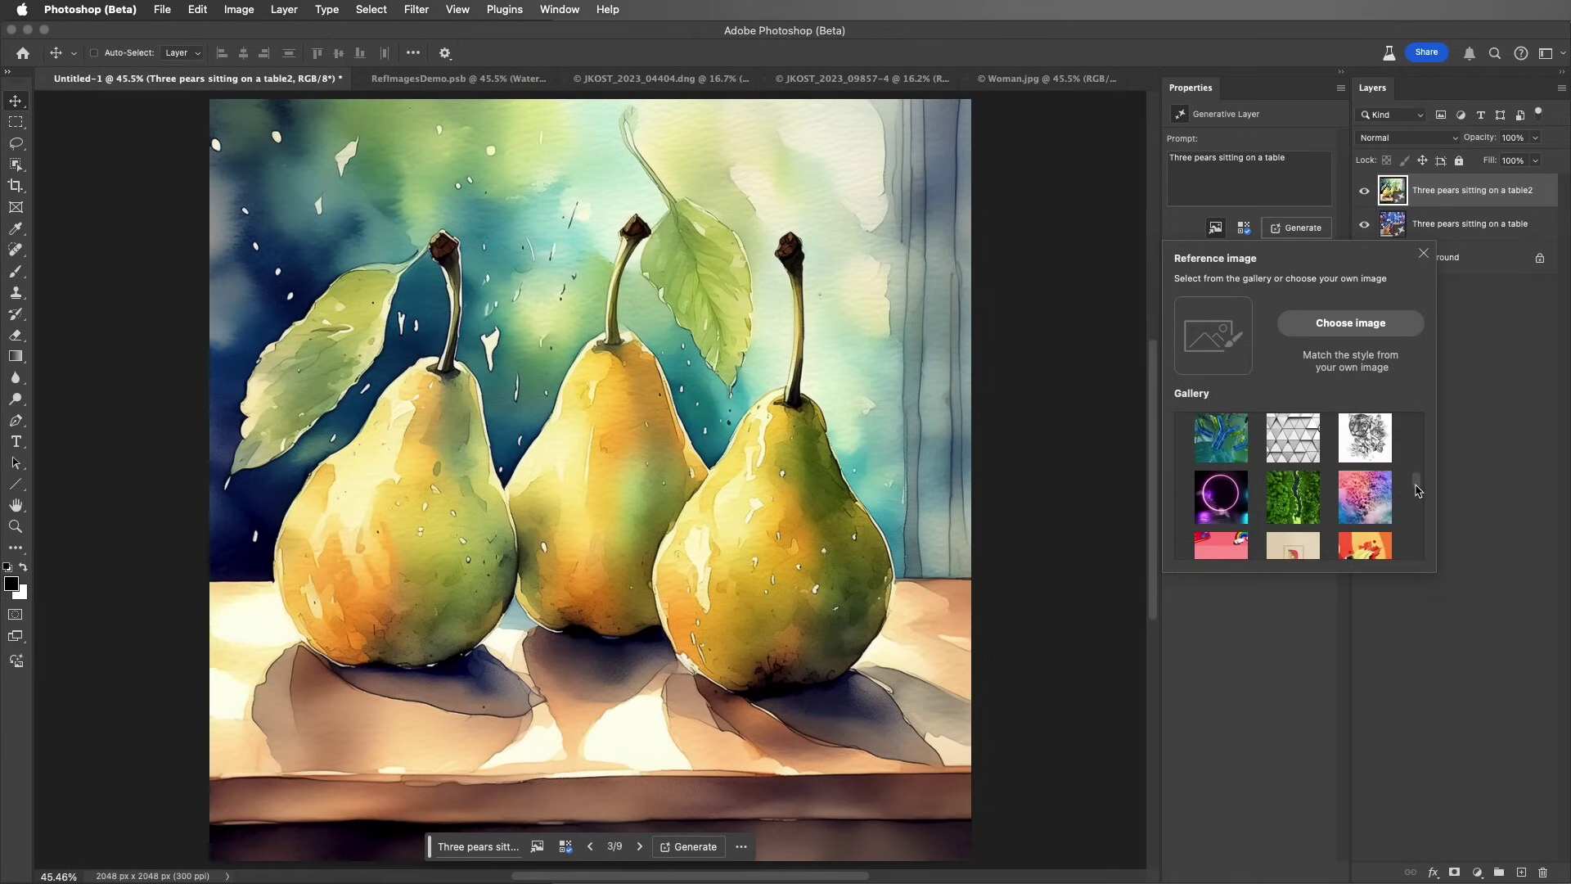
click(1365, 497)
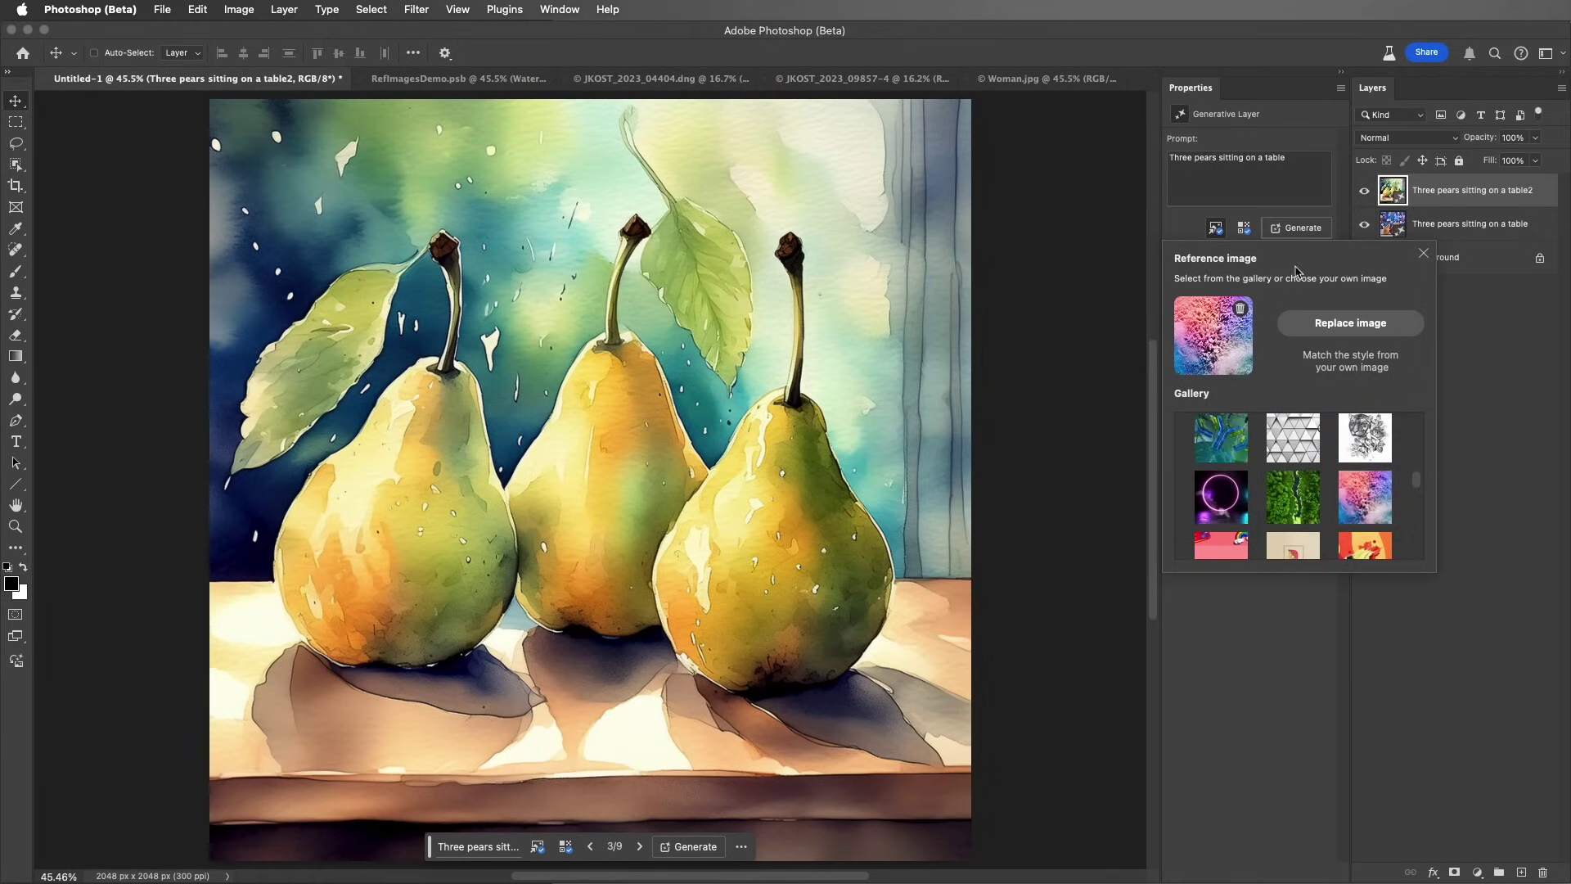
click(1293, 230)
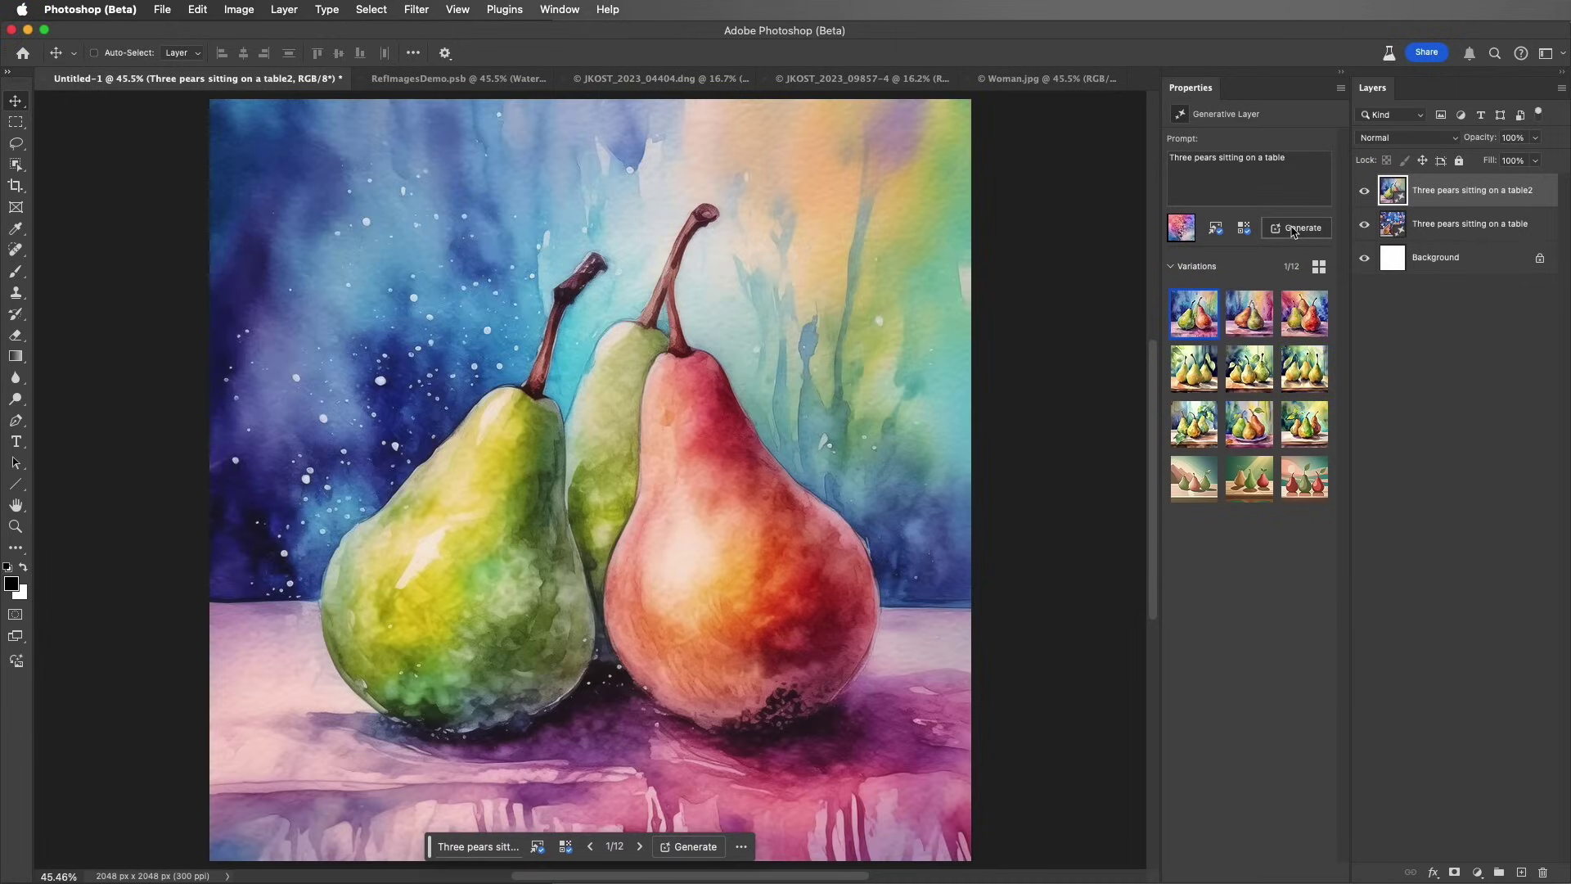
click(1247, 316)
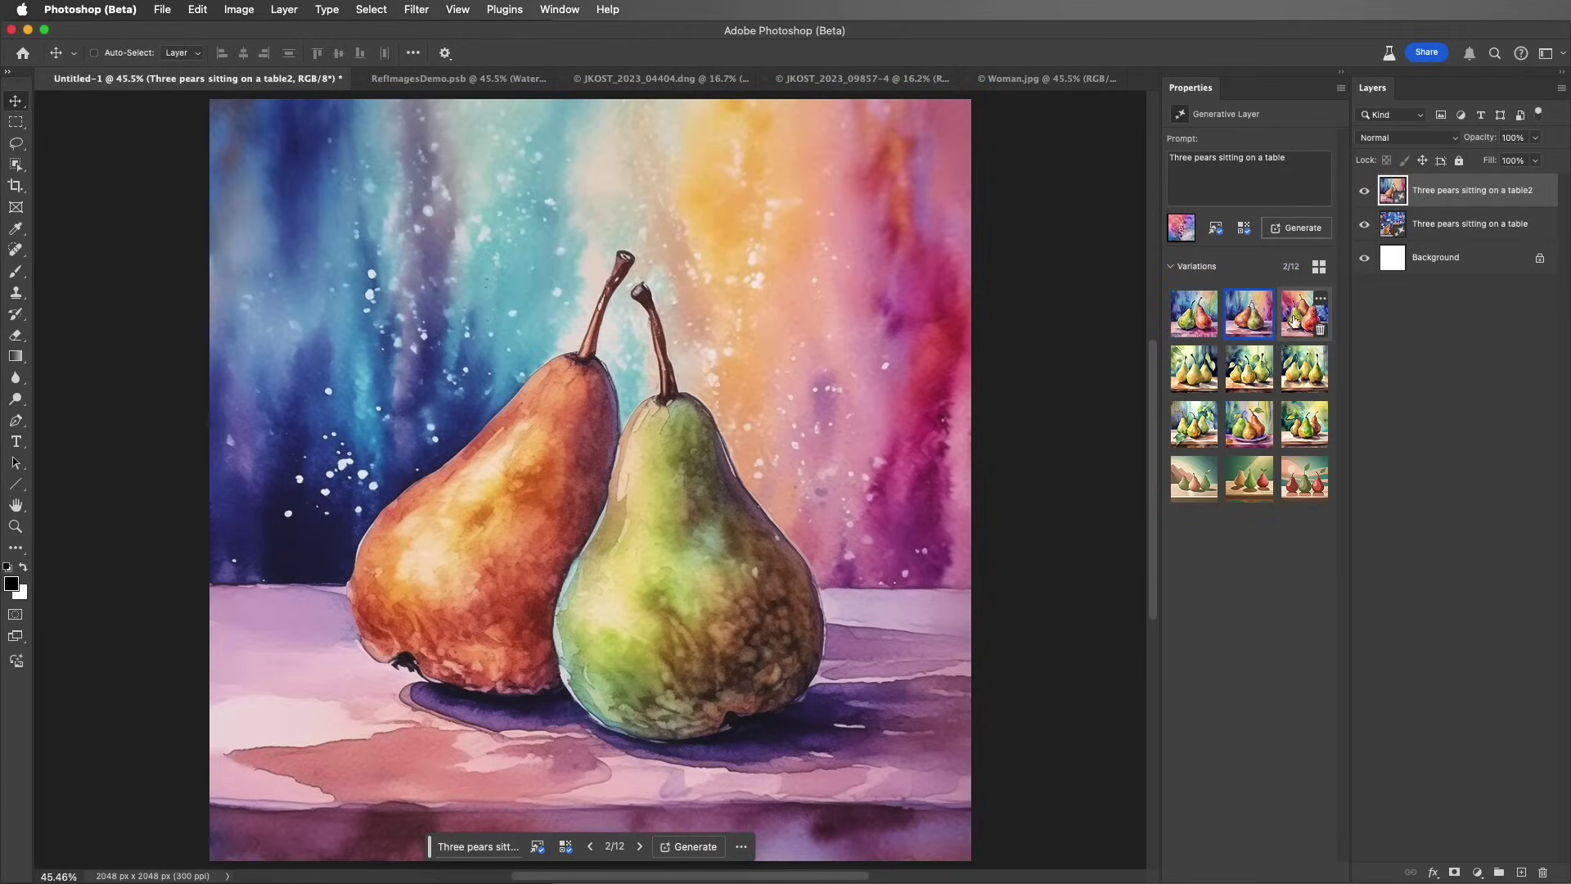
click(1297, 320)
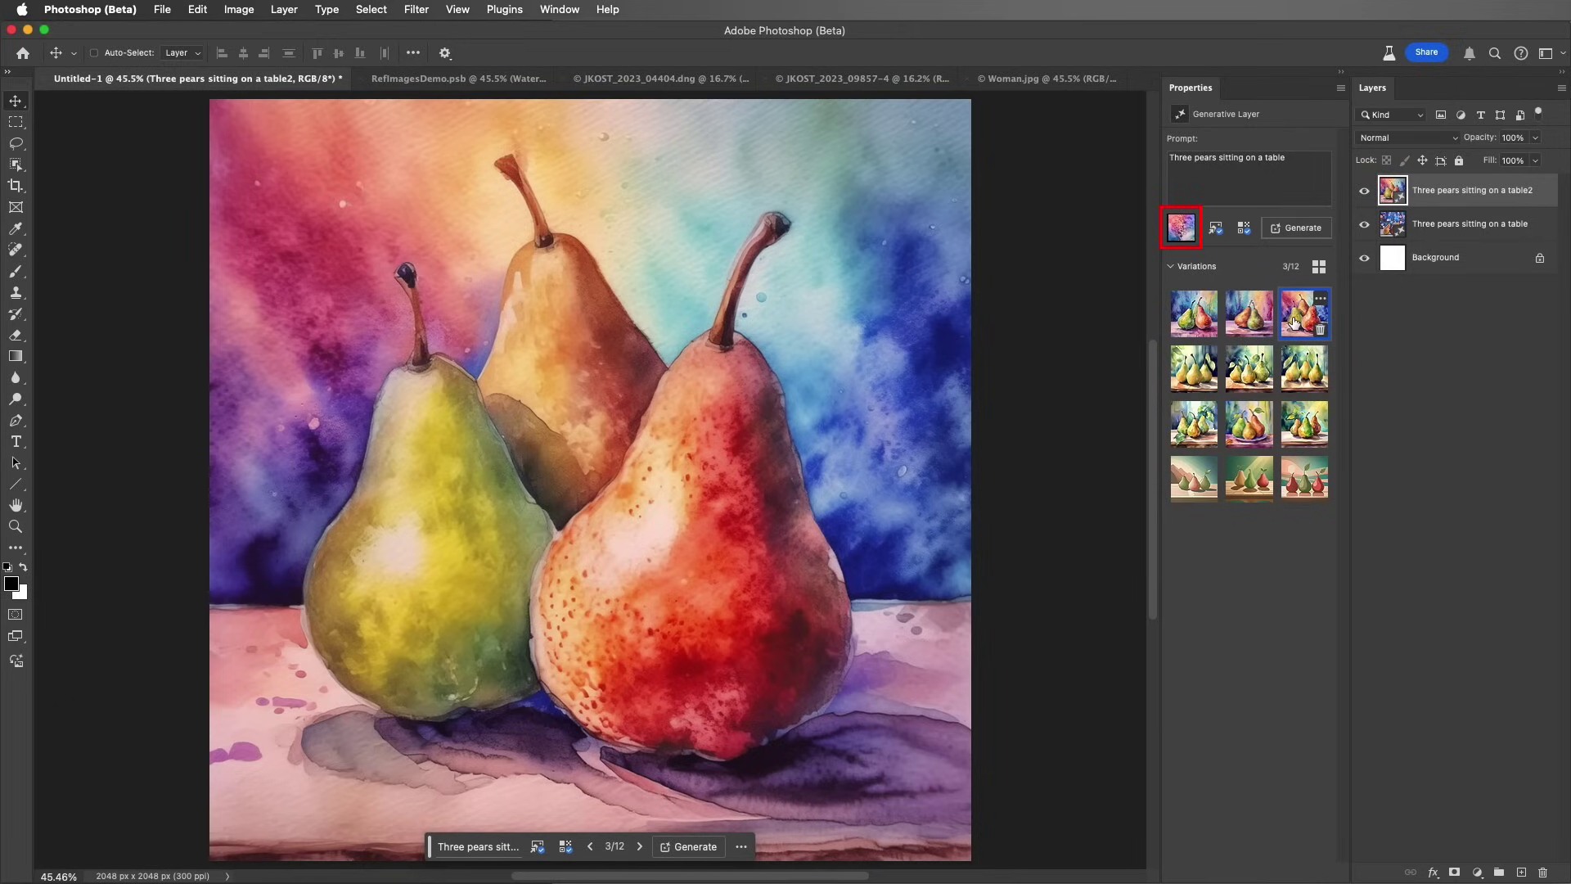
Regenerate the pears from the orange patterned reference and pick the painting with leaves.
click(1217, 230)
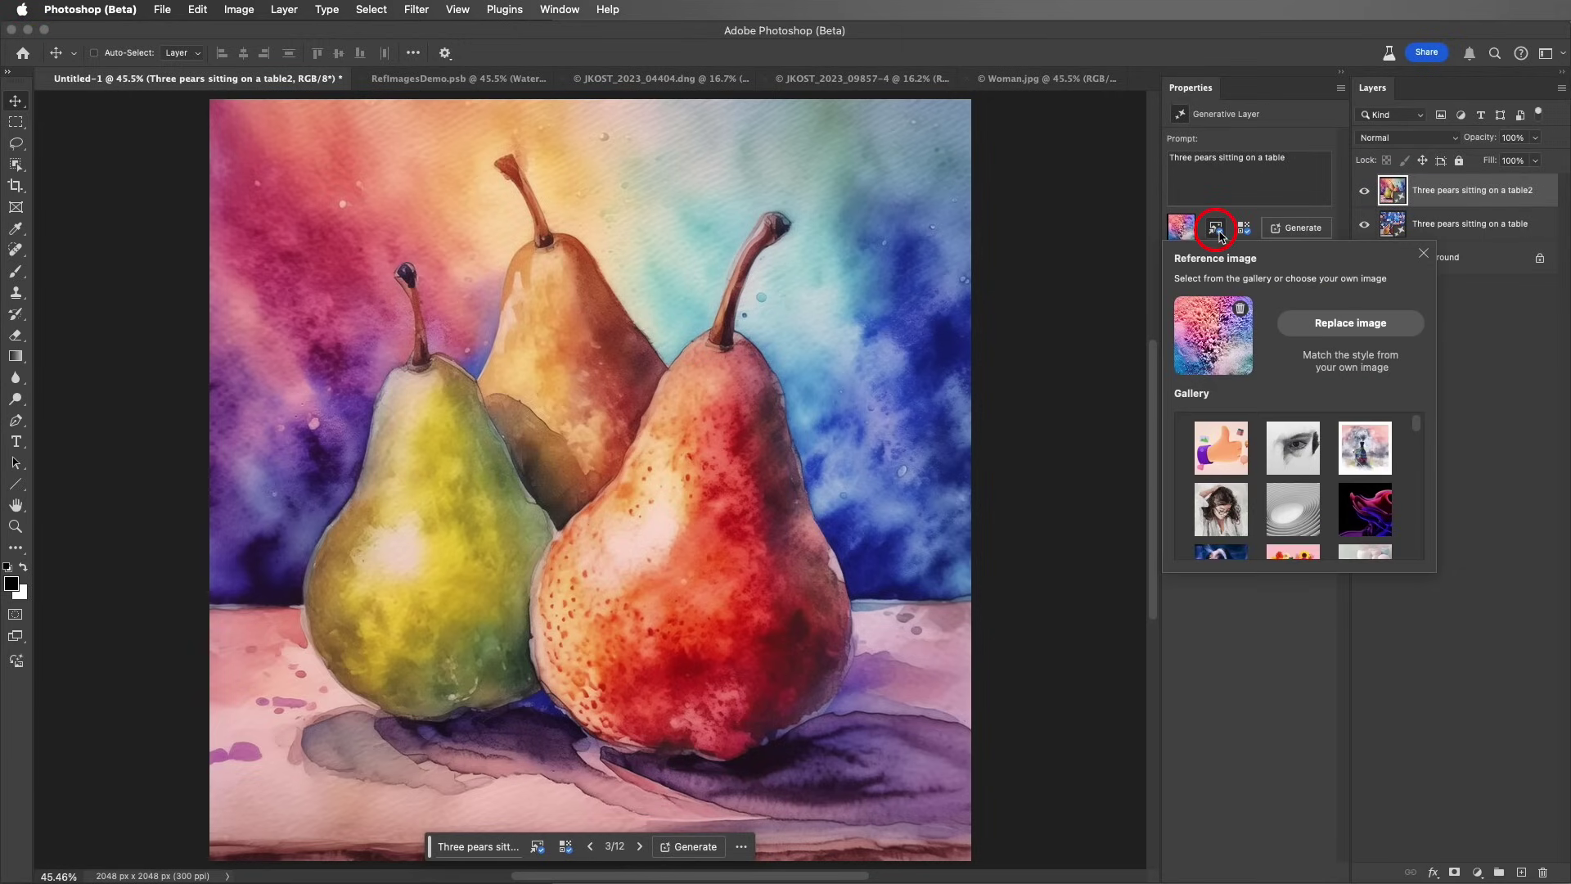
drag(1420, 428, 1419, 474)
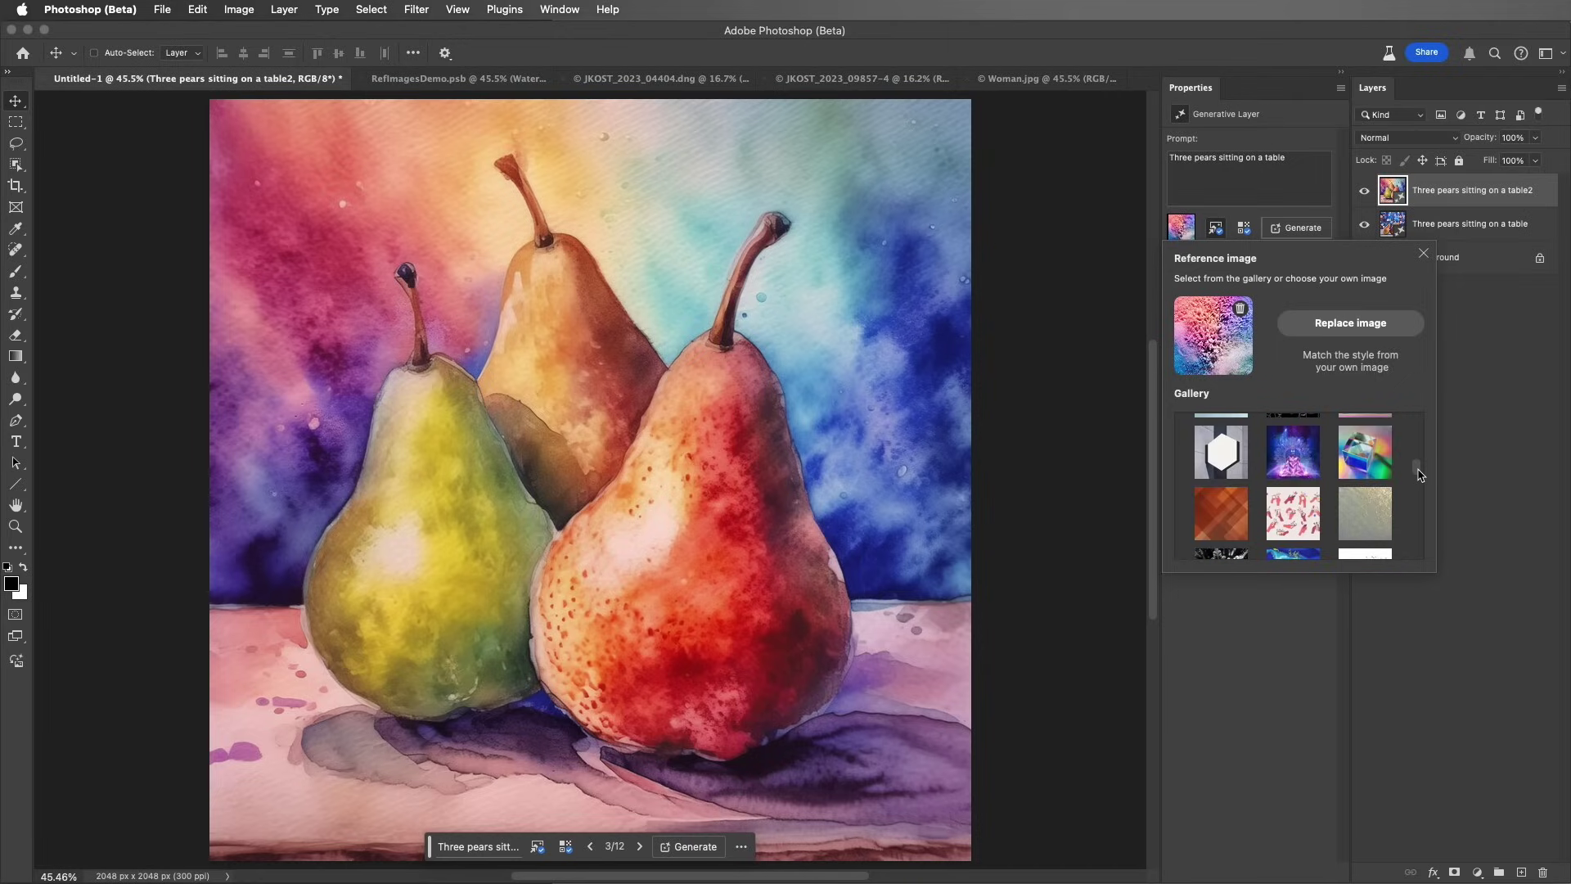
click(1224, 520)
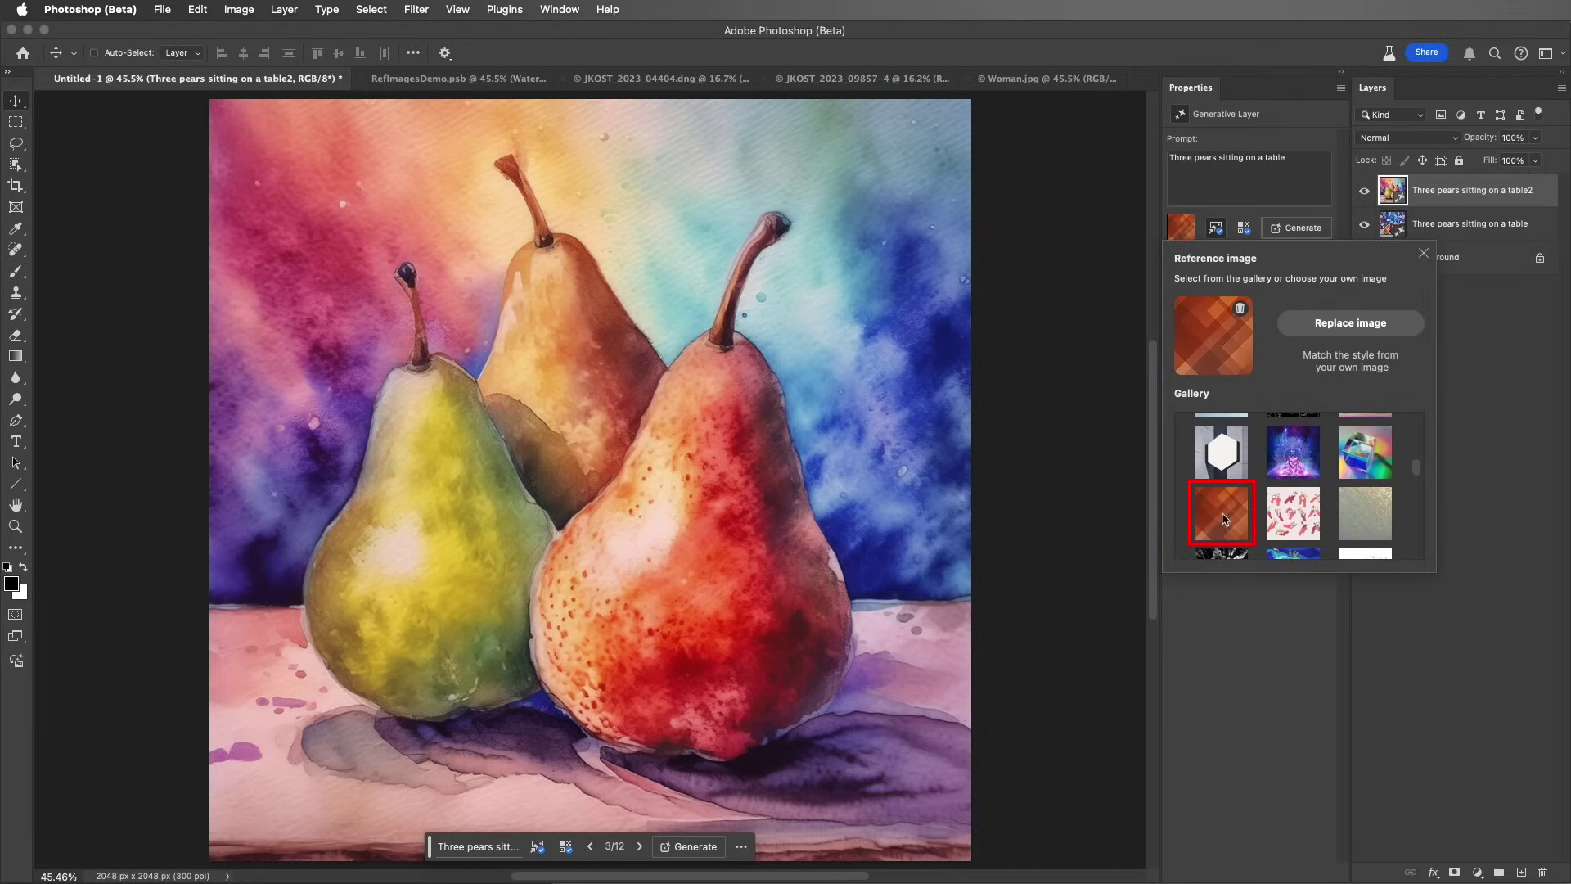
click(1304, 230)
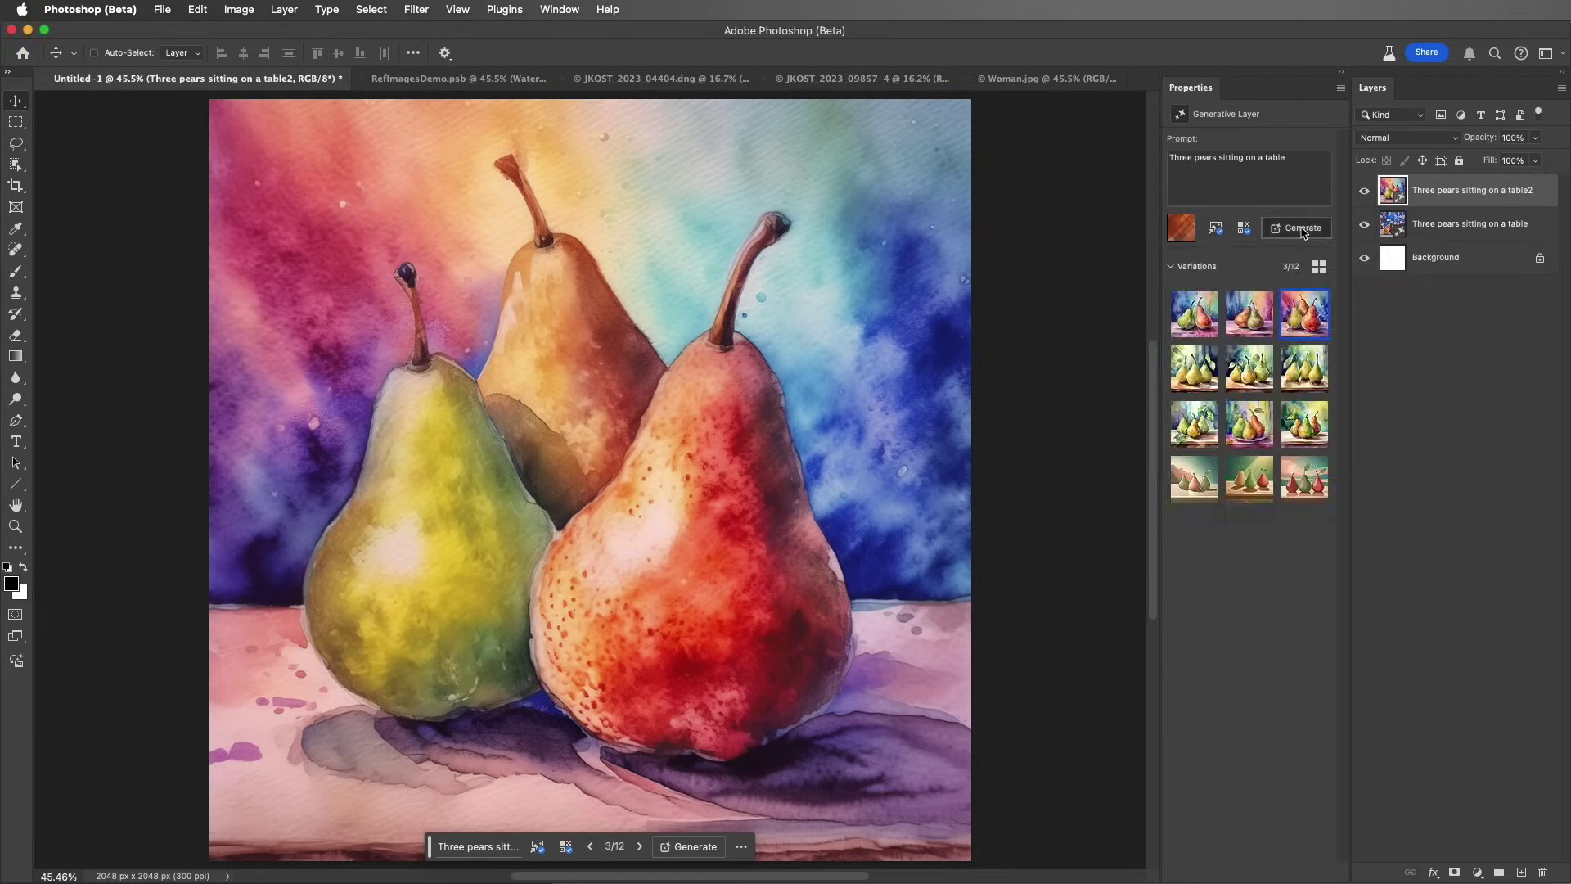
click(1303, 232)
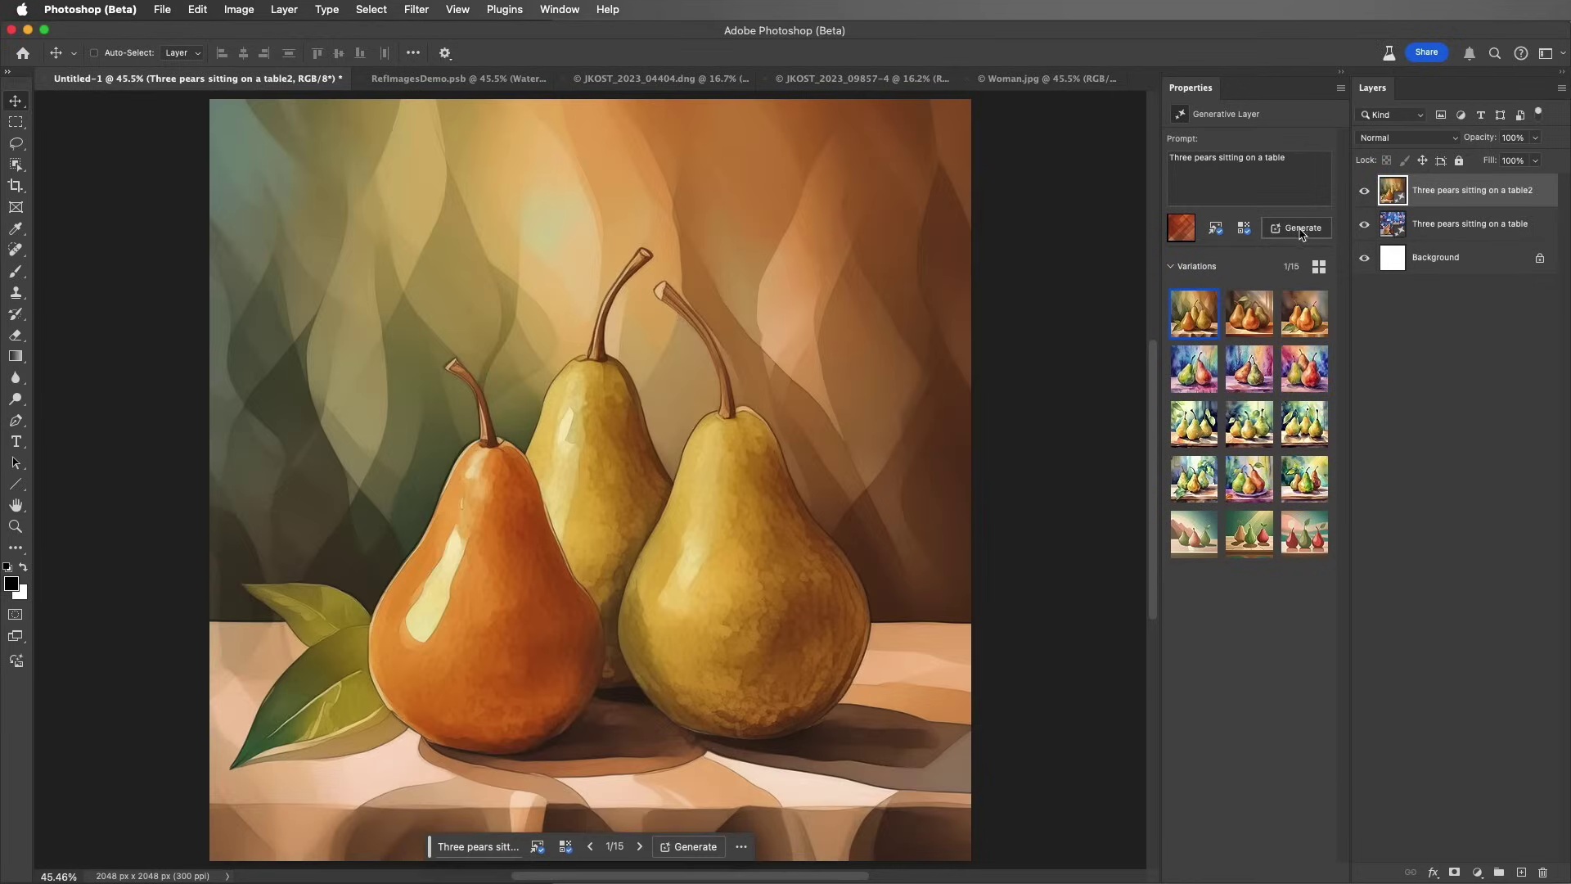
click(1252, 317)
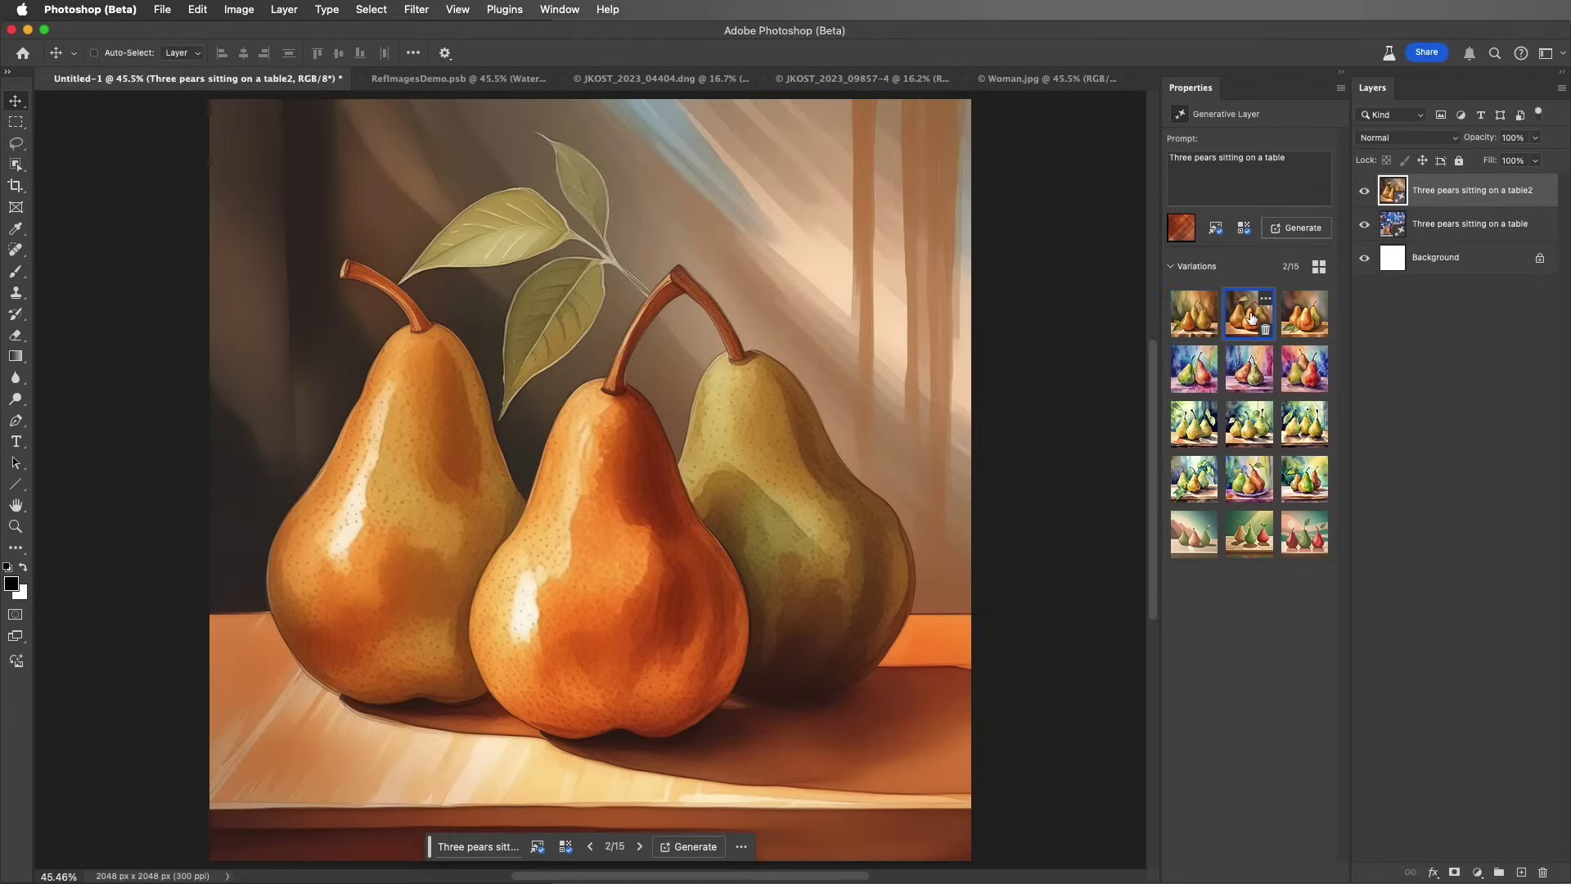
click(1299, 321)
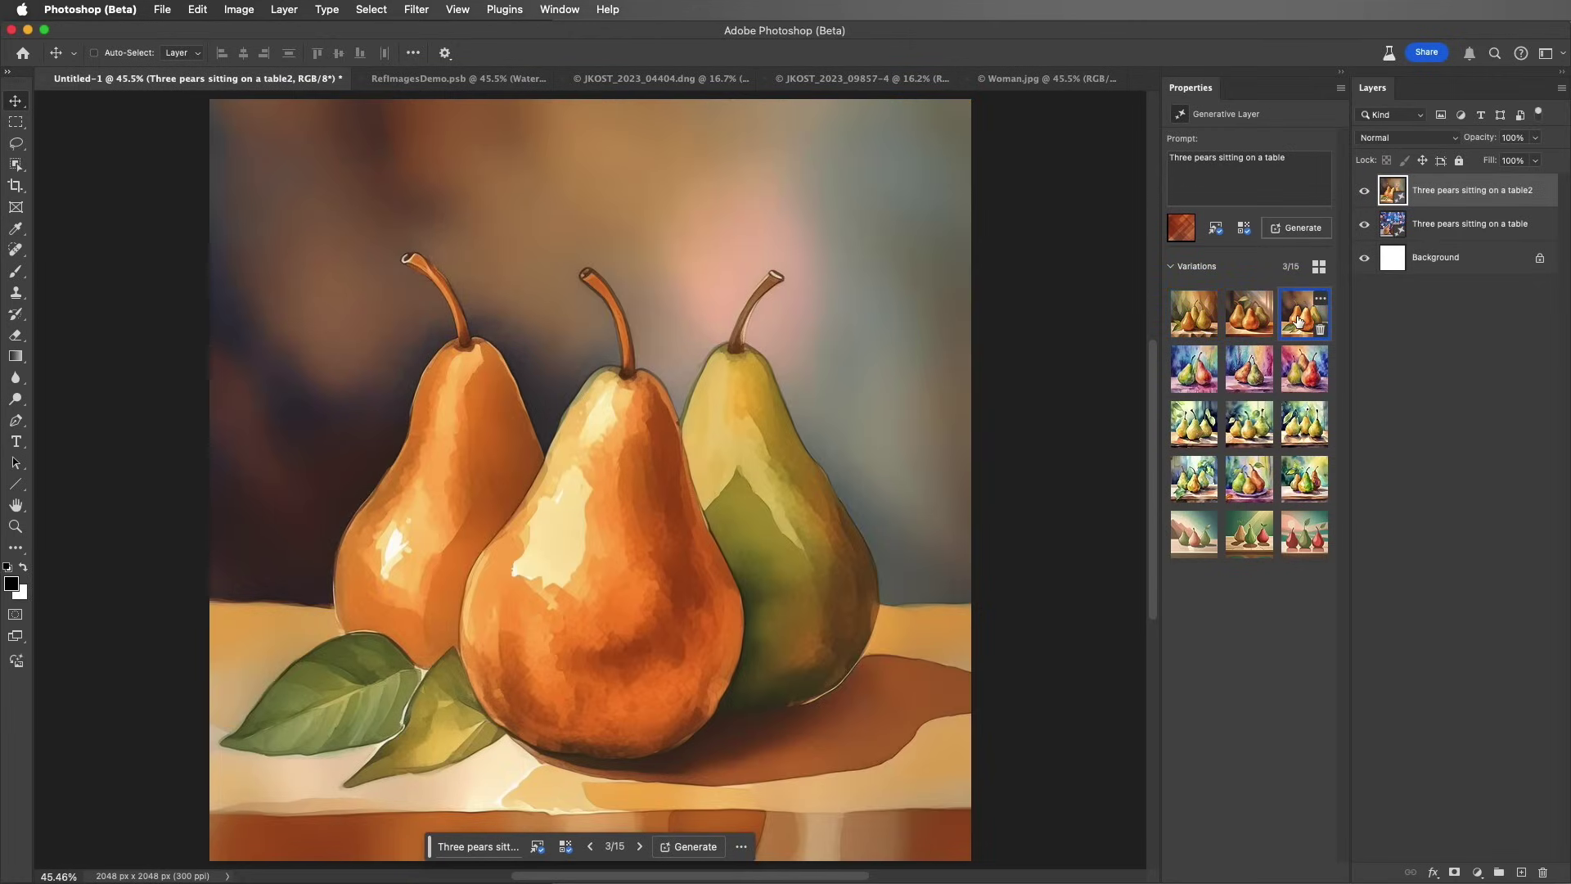
click(1252, 314)
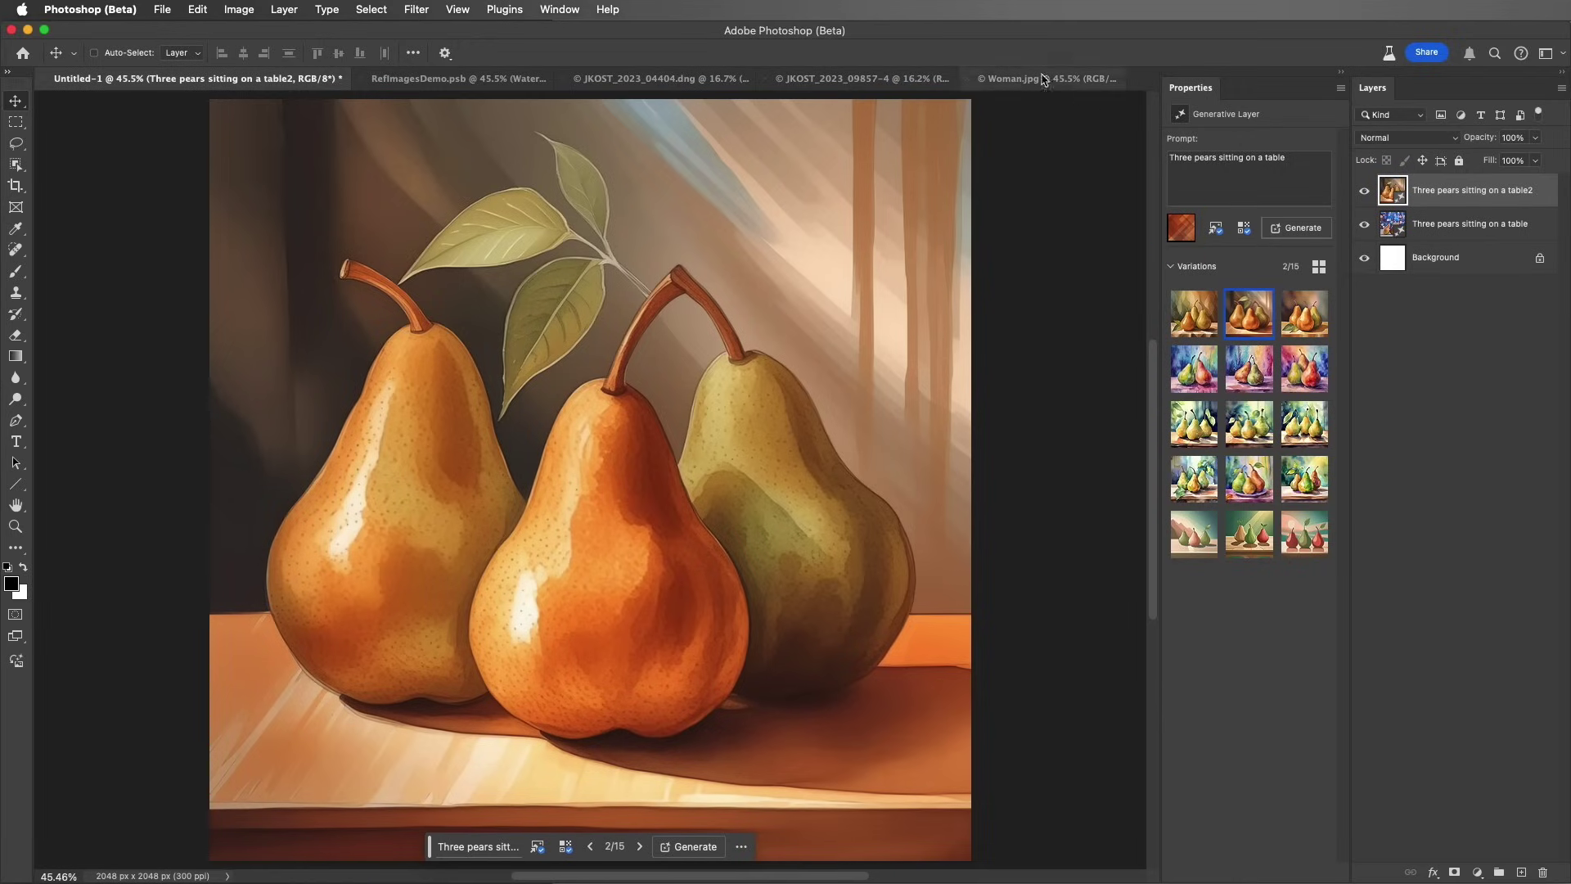
In RefImagesDemo, check the reference settings and hide the Watercolor Greyscale and Infographic Man layers.
click(456, 81)
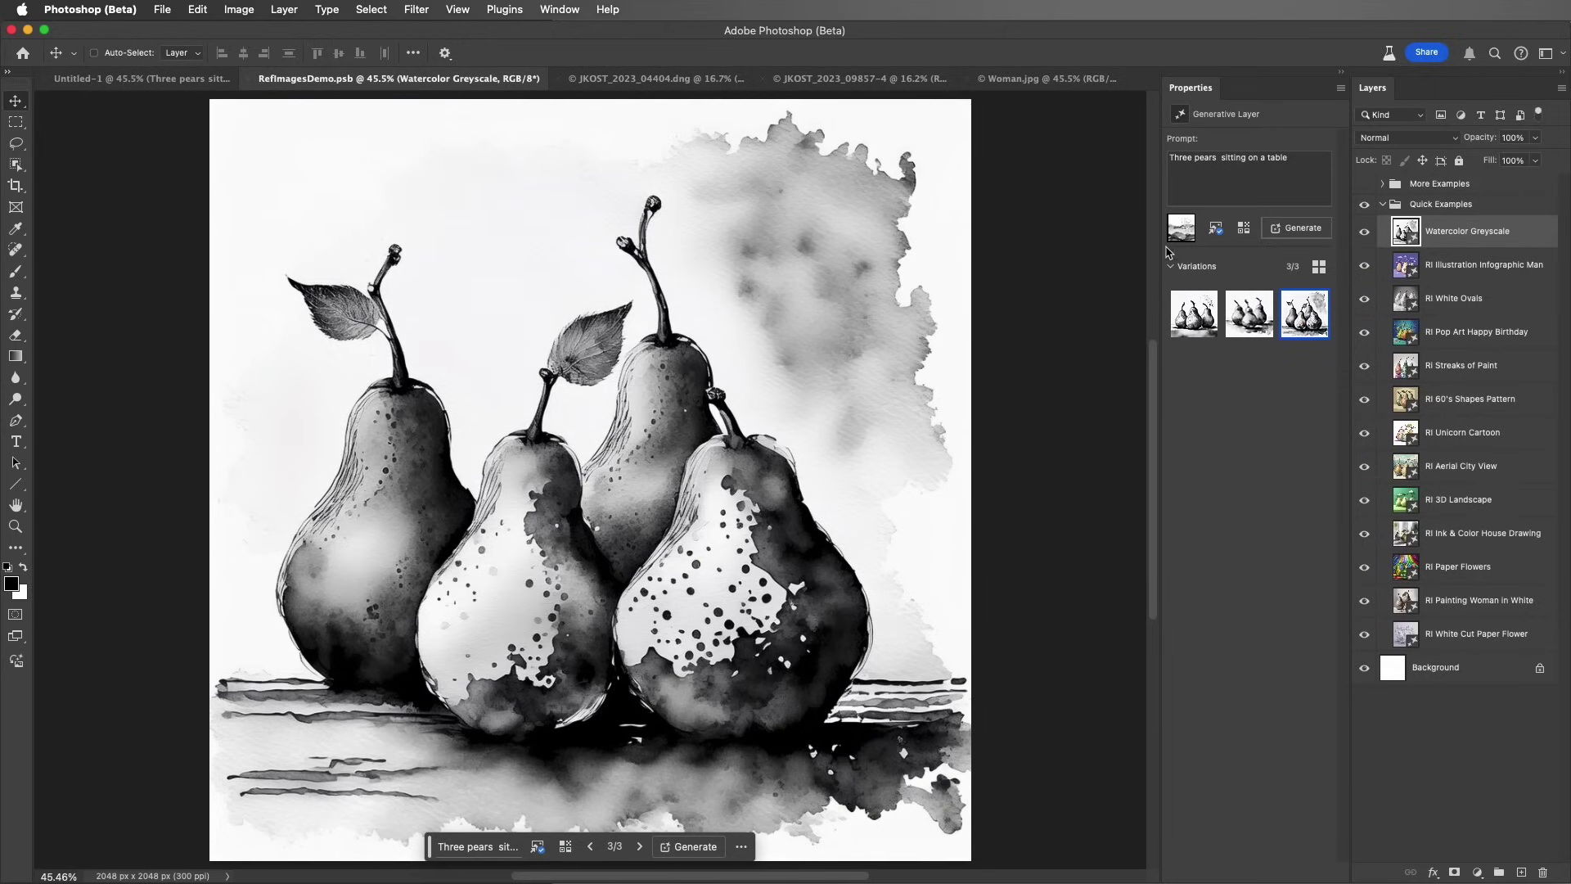
click(1216, 229)
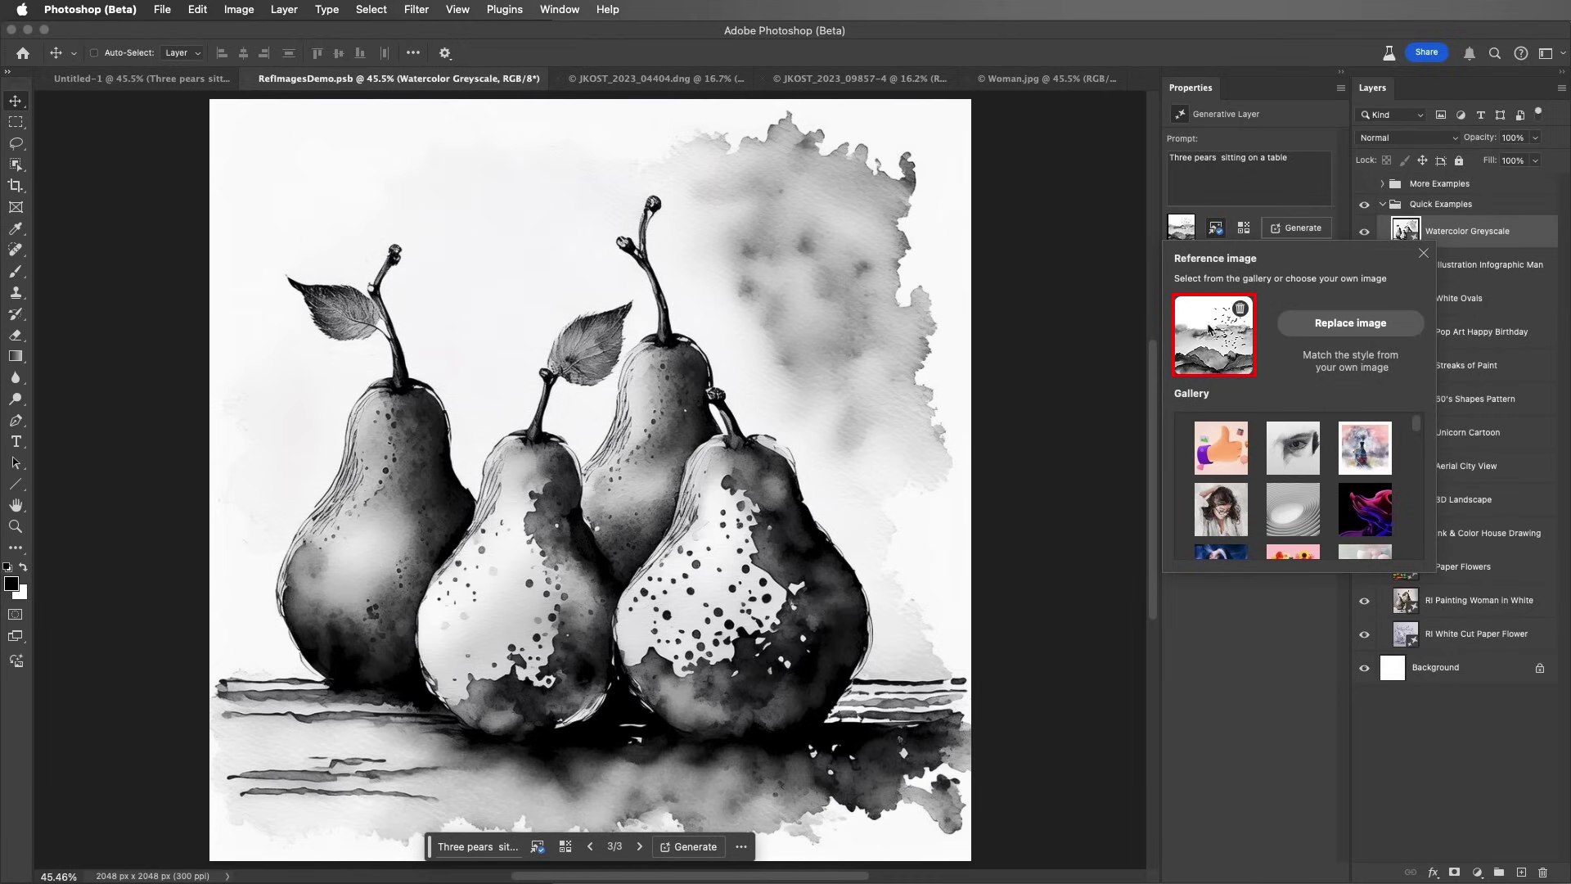
click(1217, 236)
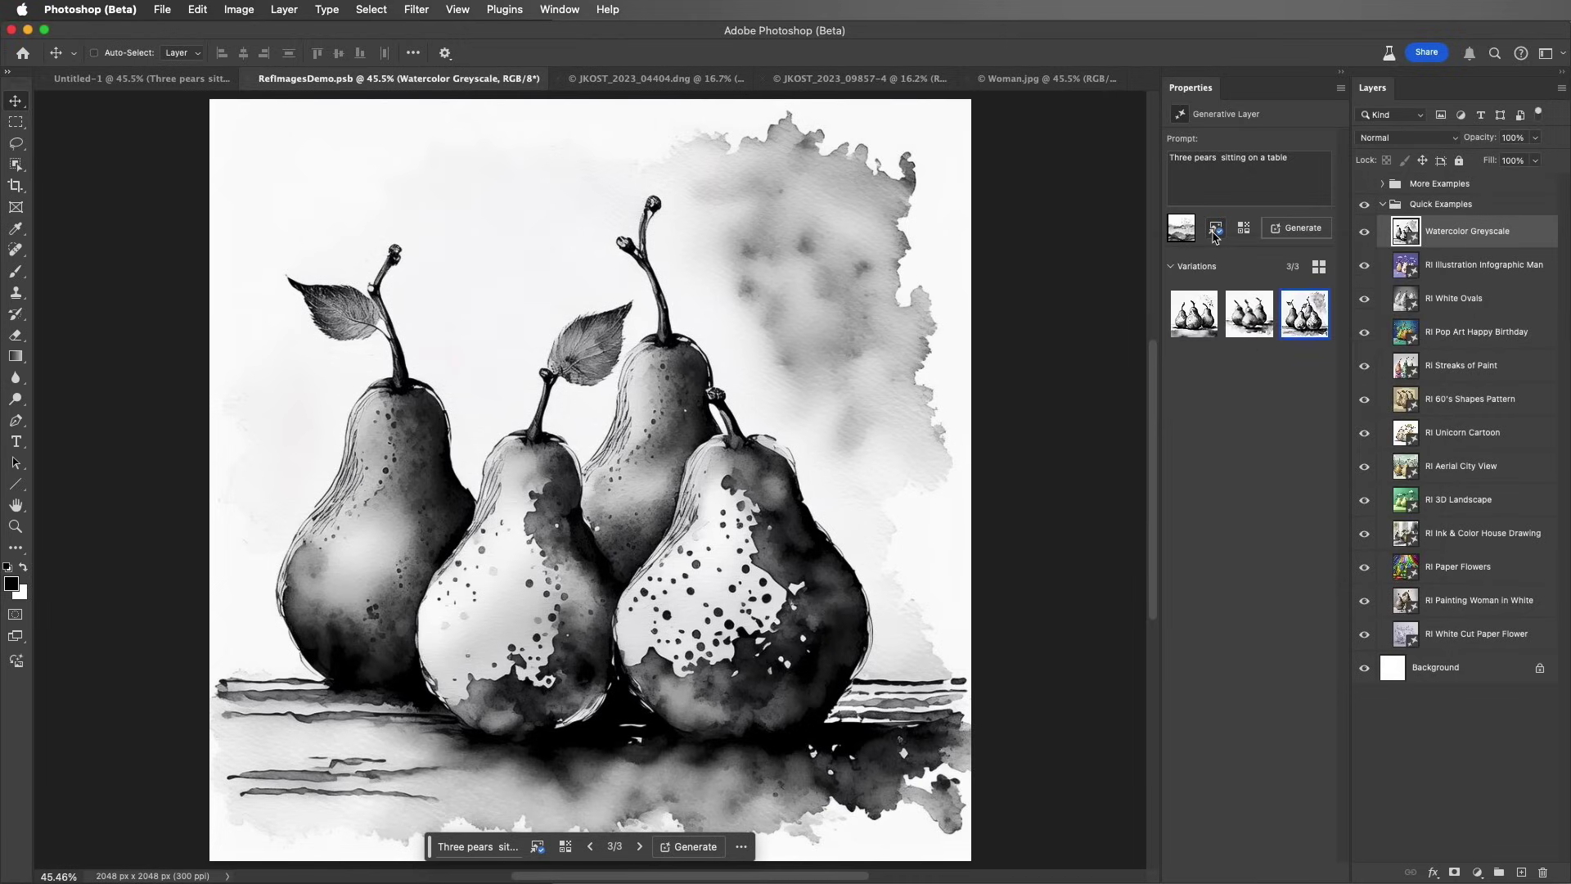
click(1365, 232)
click(1461, 267)
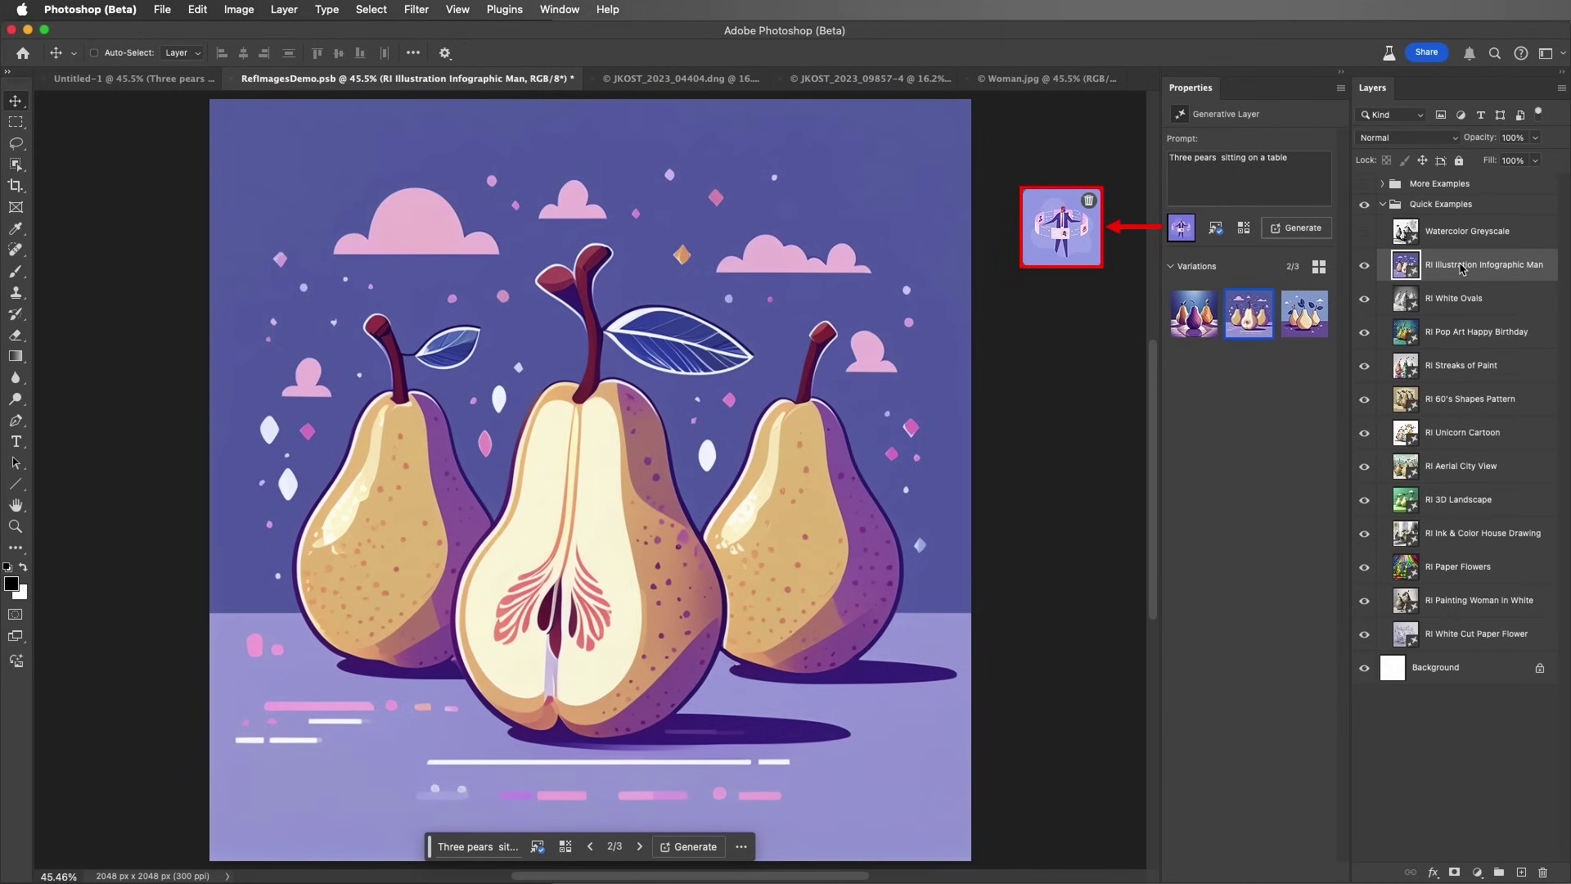
click(1364, 264)
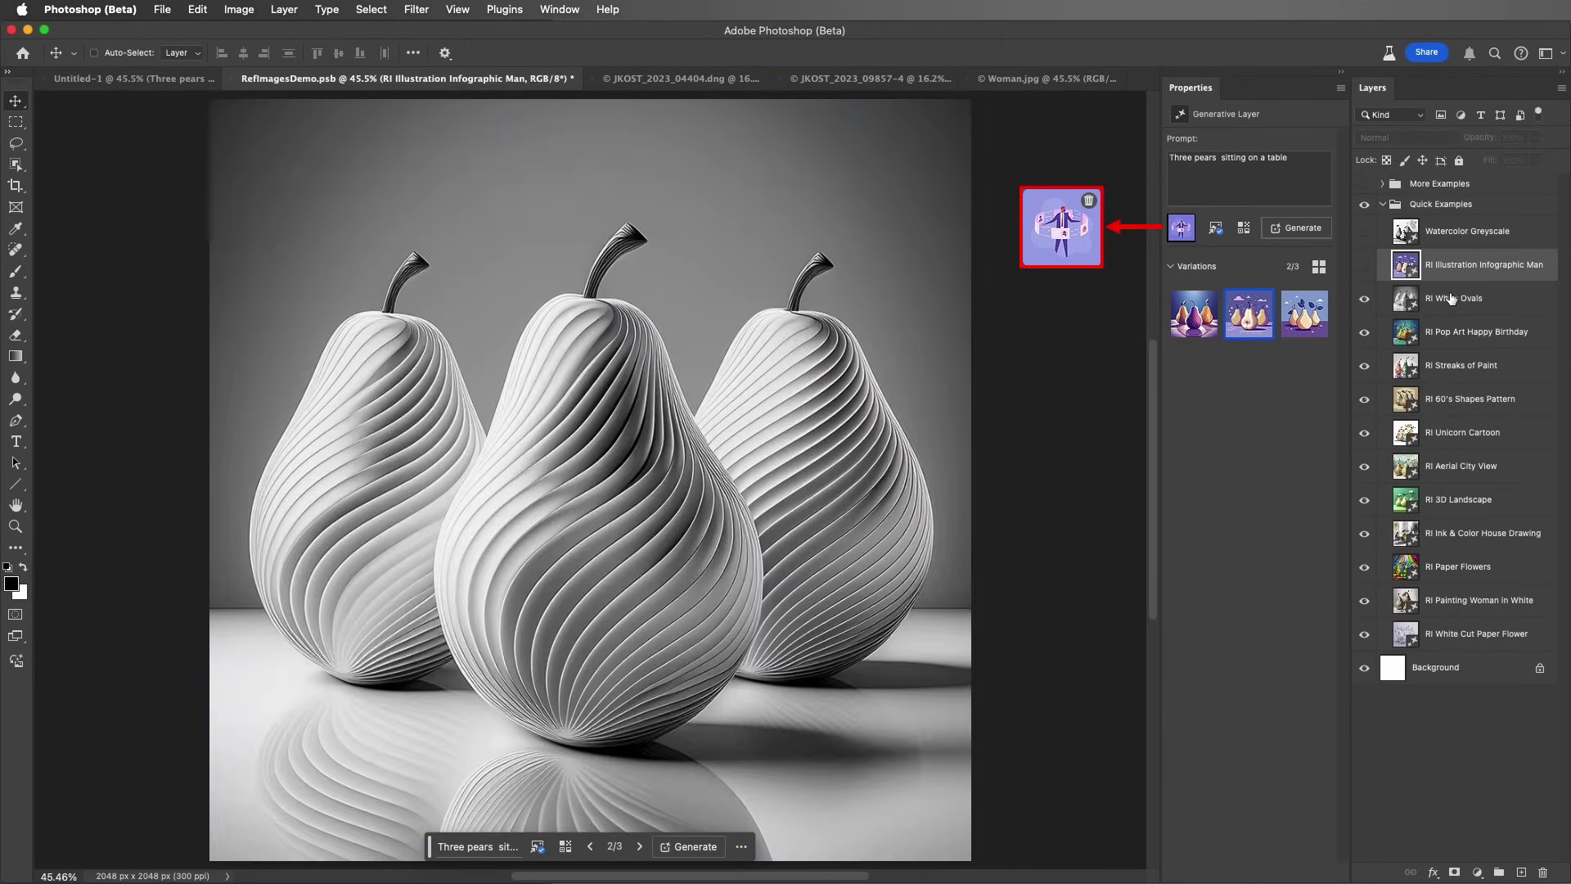
Hide the White Ovals, Pop Art Happy Birthday and Streaks of Paint pear layers.
click(1453, 299)
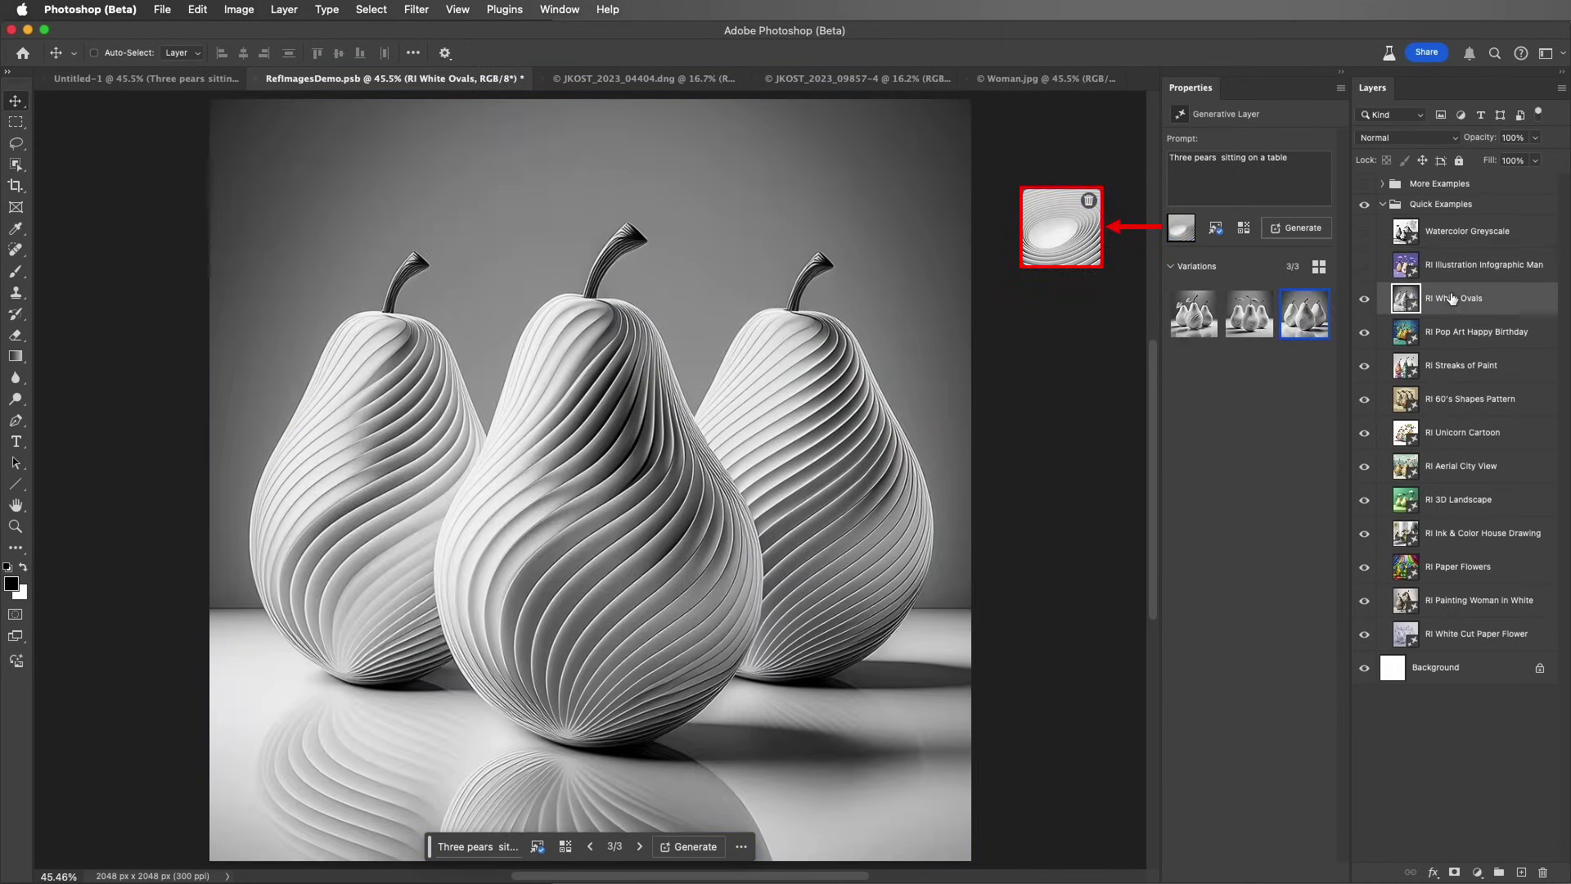
click(1364, 297)
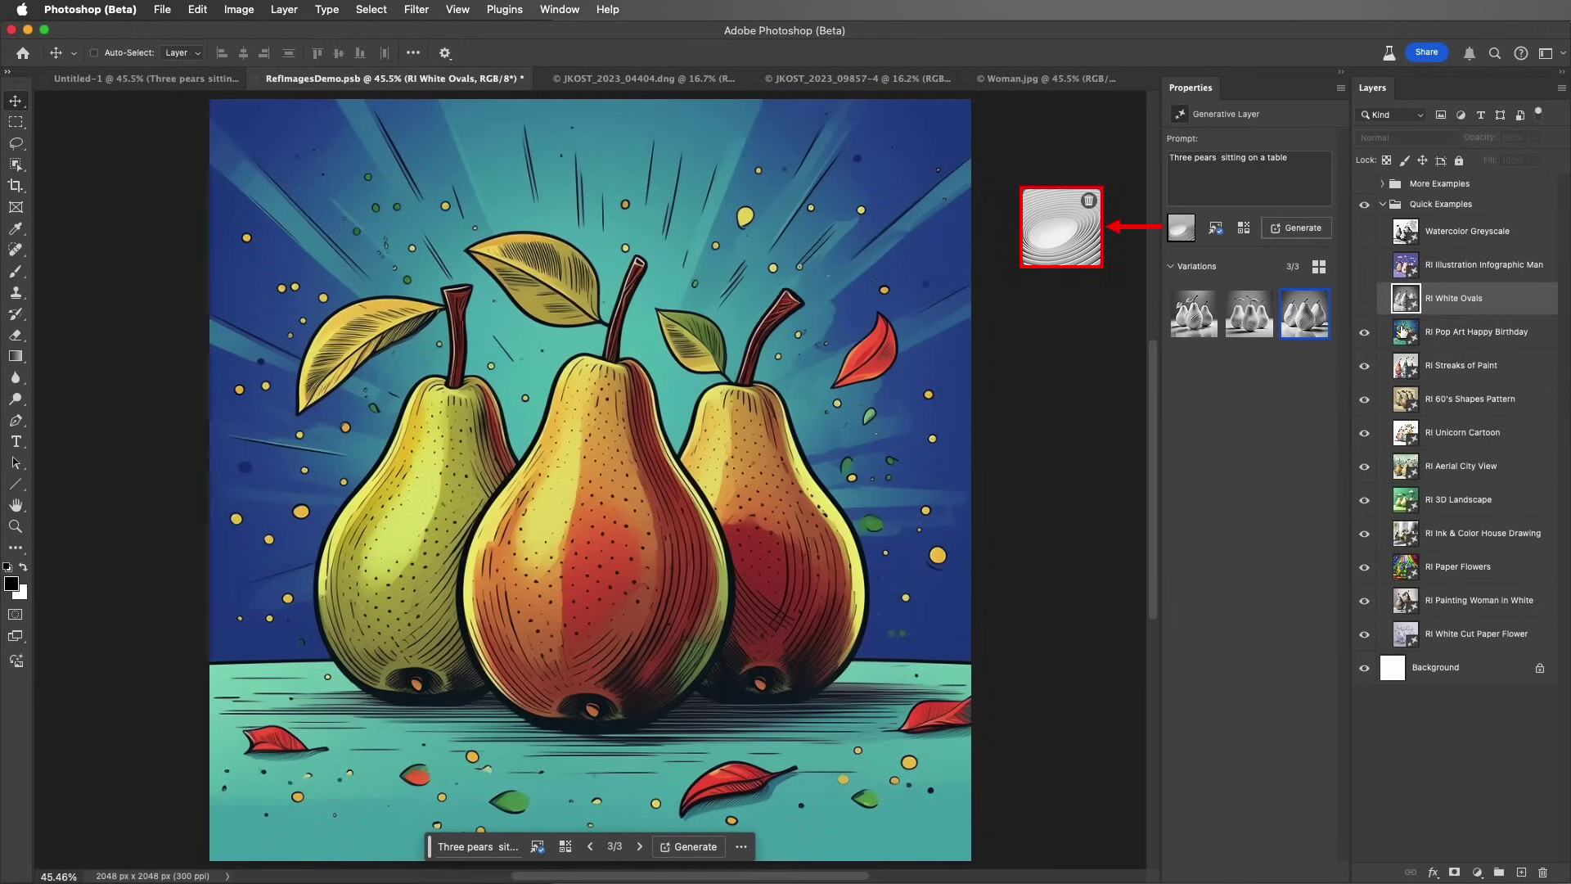
click(1449, 334)
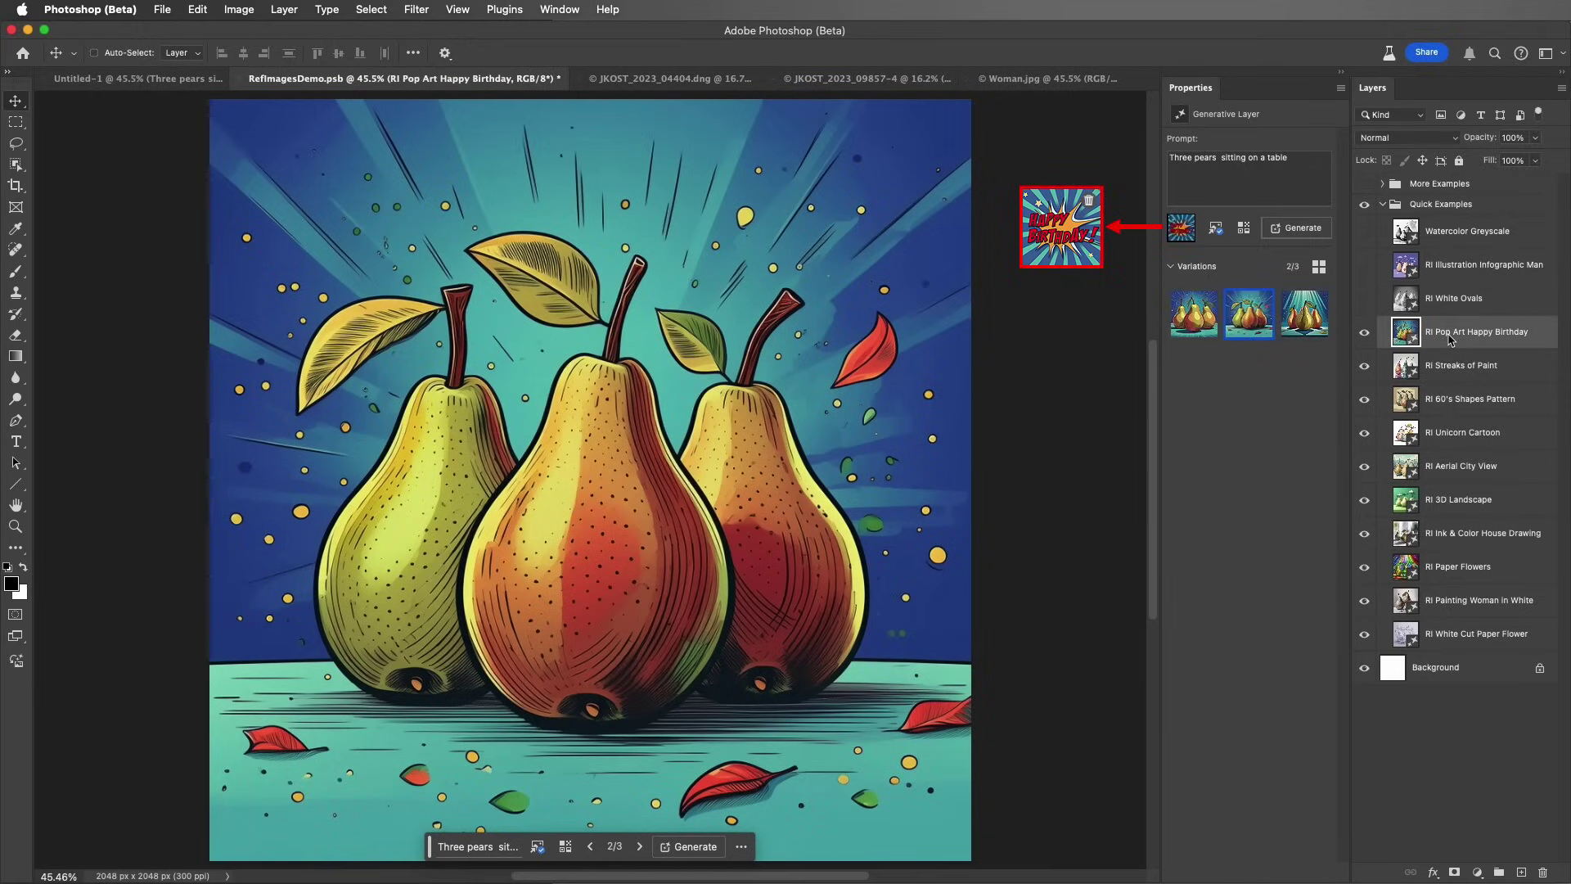
click(1365, 332)
click(1440, 370)
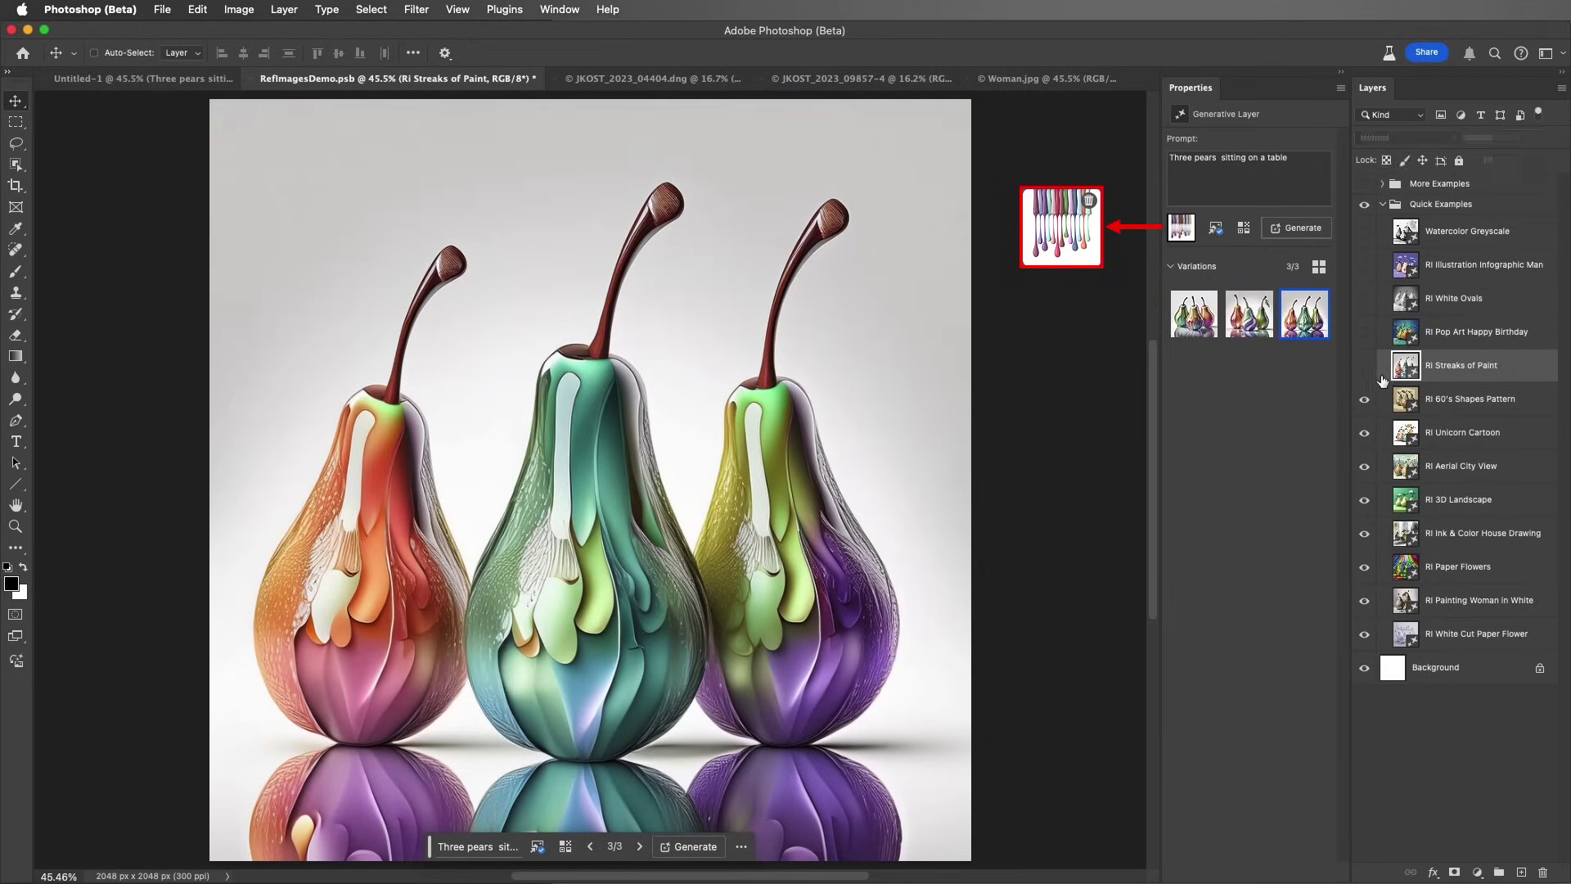
click(1364, 365)
Hide the 60's Shapes, Unicorn Cartoon, Aerial City View and 3D Landscape pear layers.
click(1447, 405)
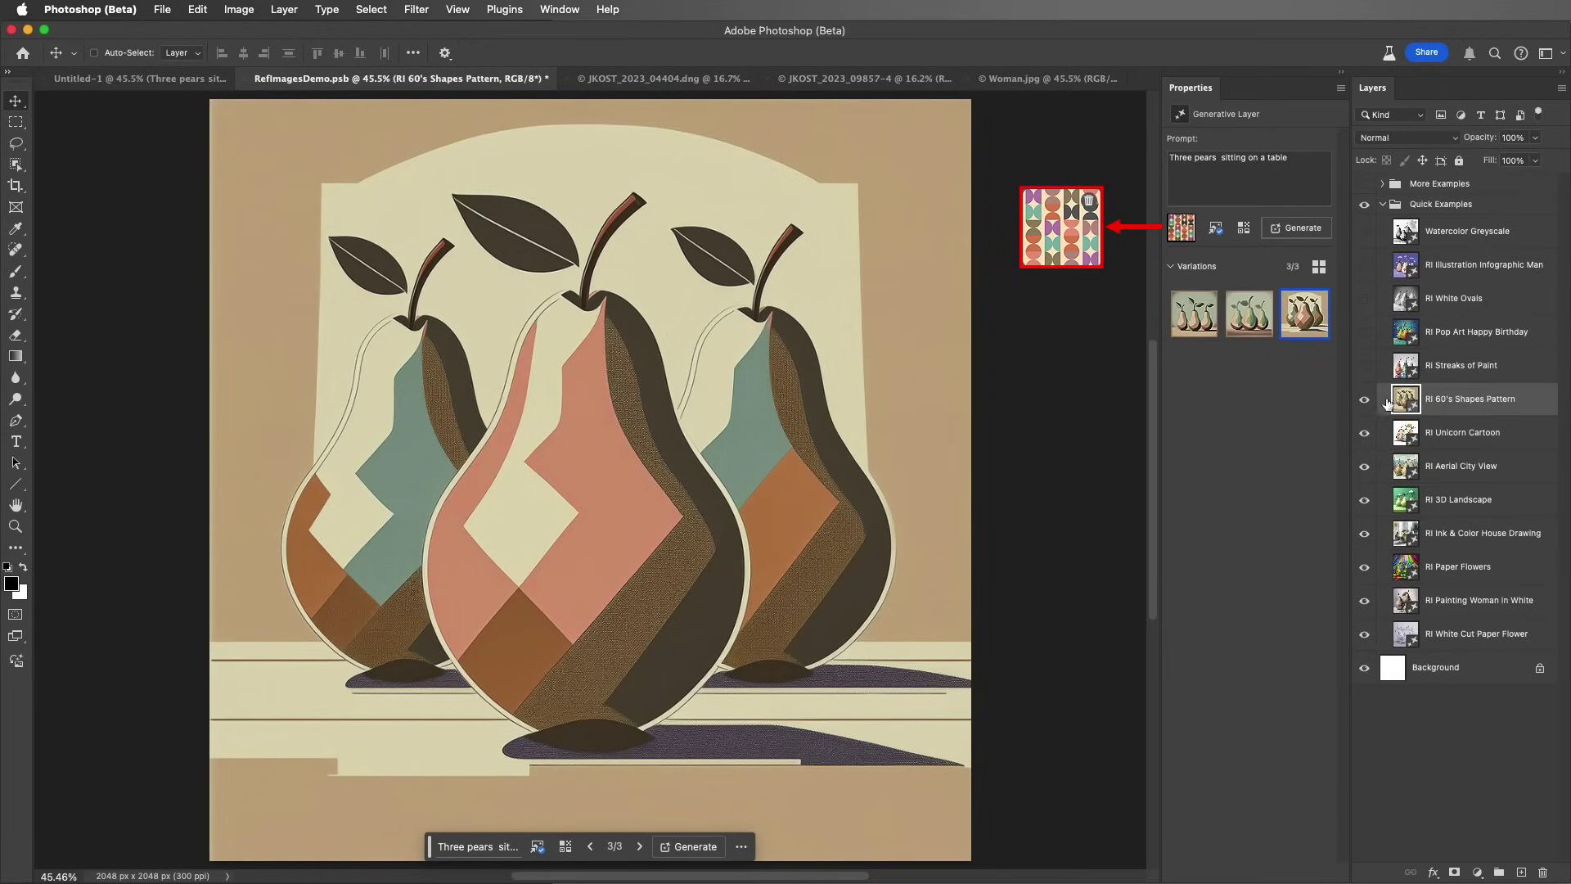
click(1364, 398)
click(1442, 438)
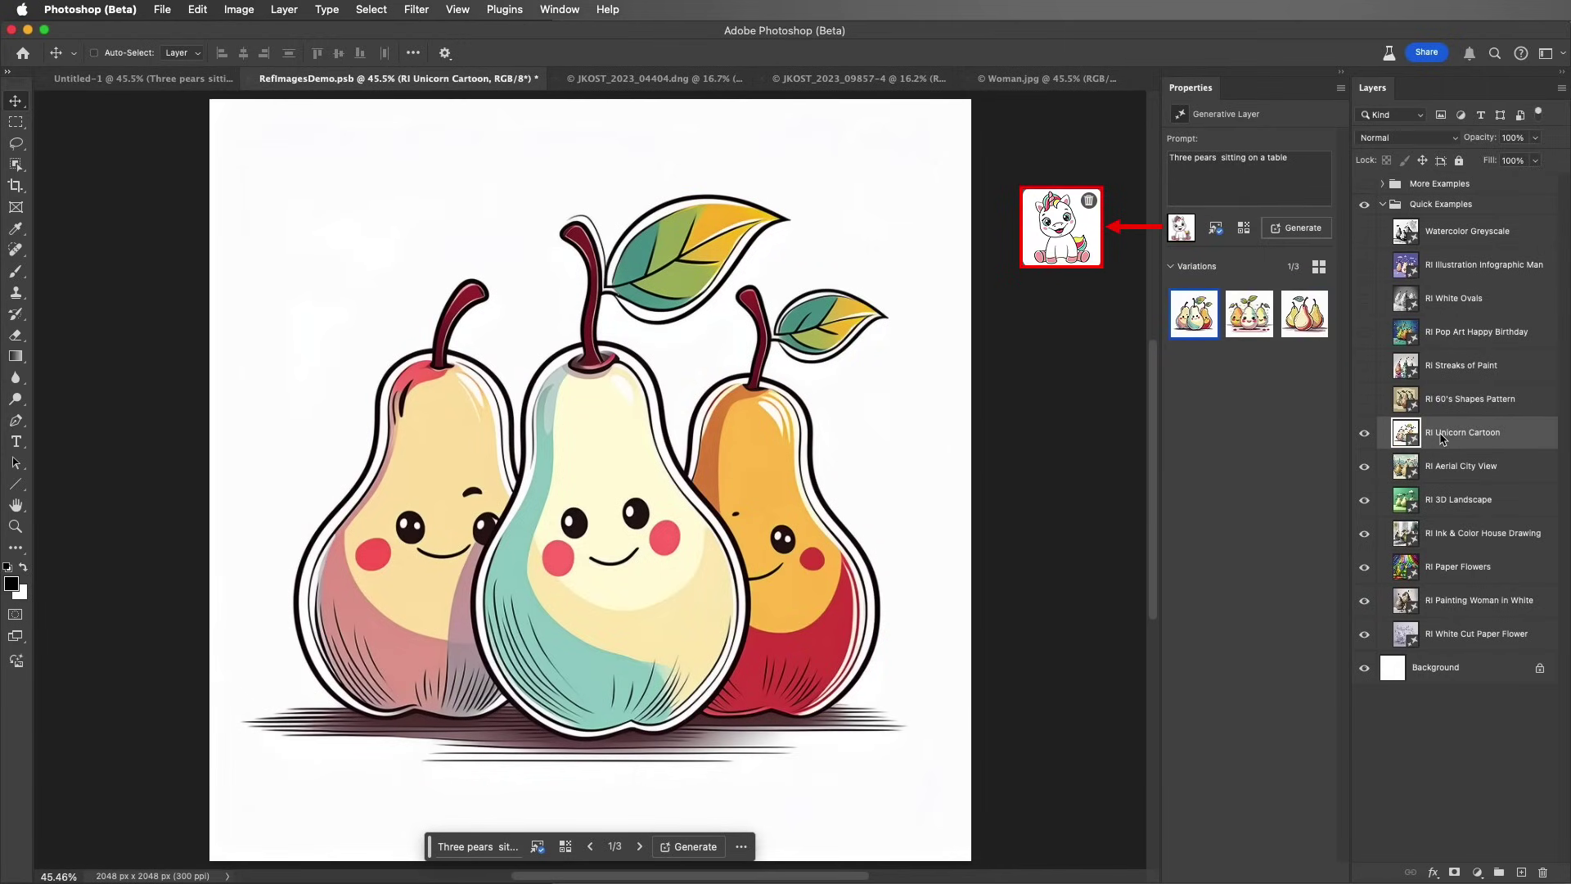
click(1363, 433)
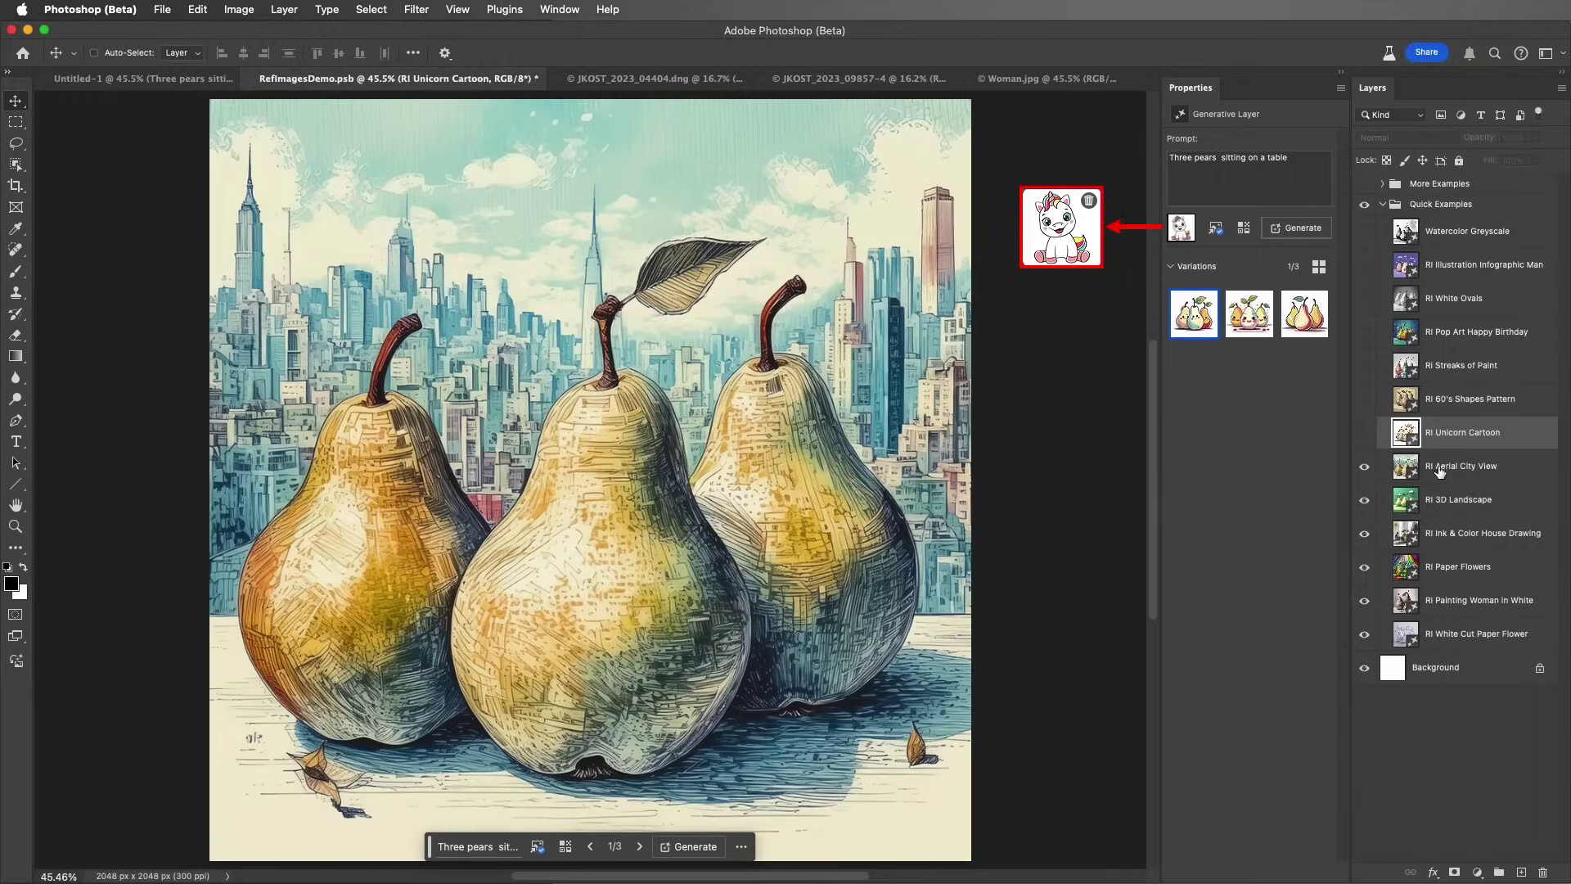
click(1449, 471)
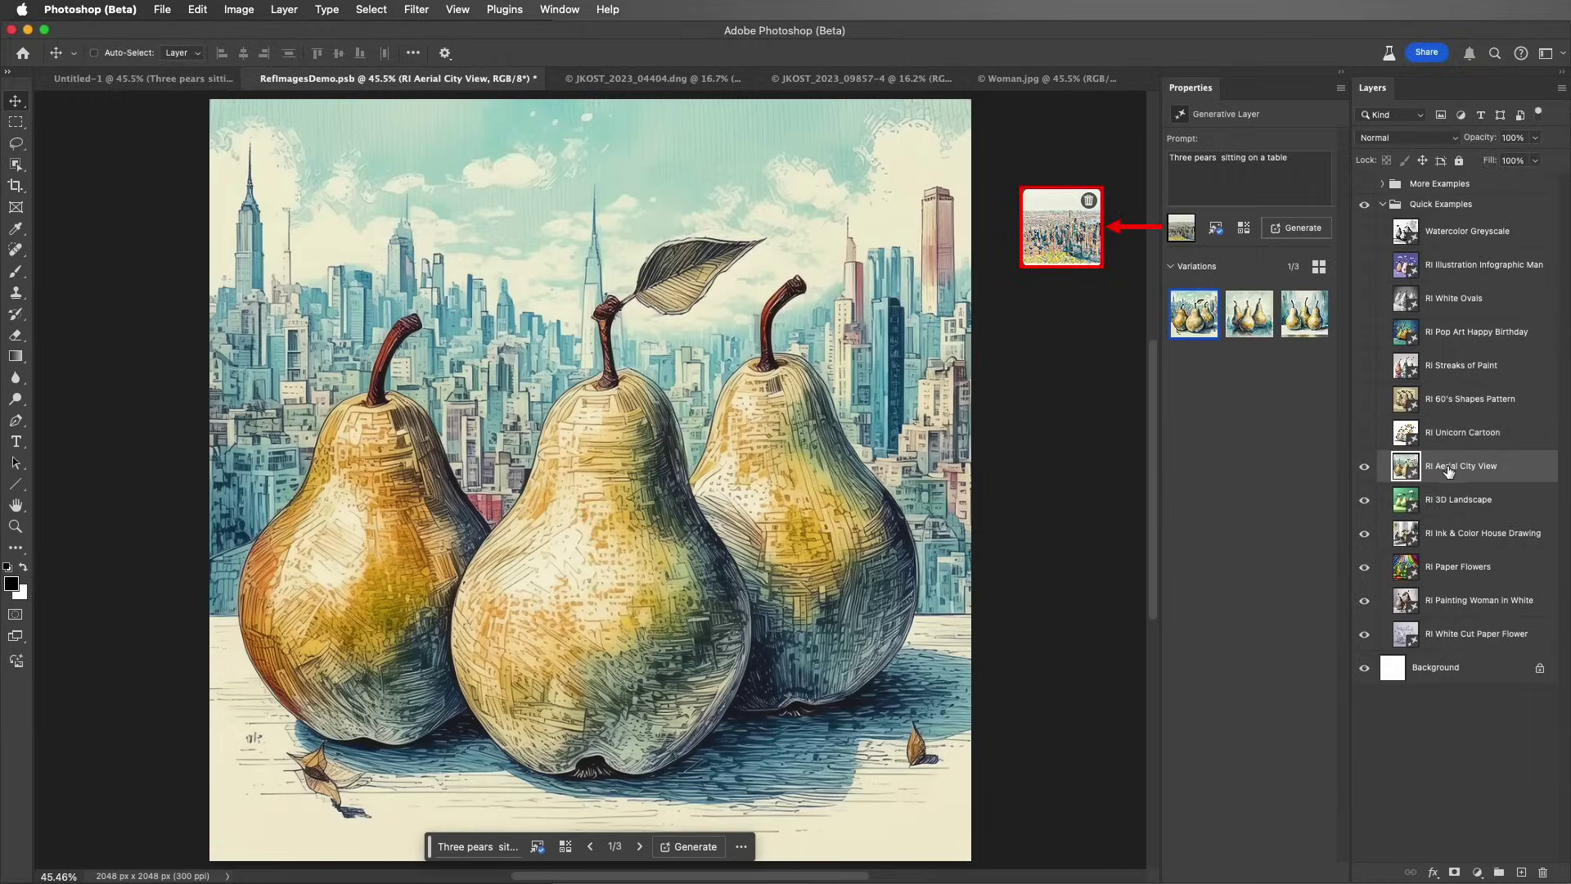
click(1364, 468)
click(1435, 503)
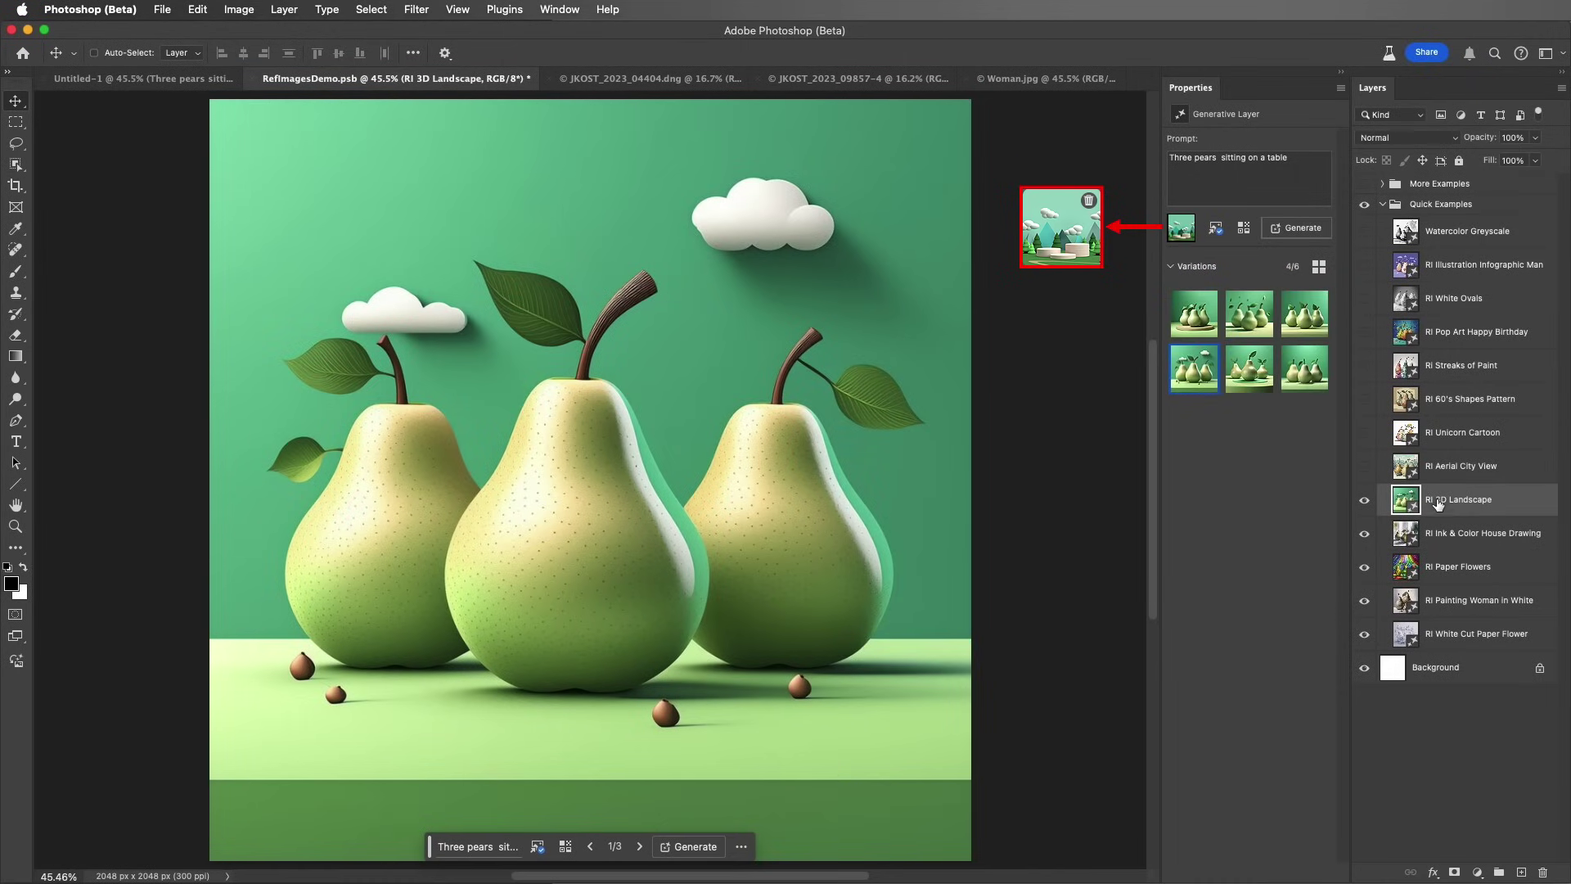
click(1364, 500)
Hide the Ink & Color House Drawing and Paper Flowers pear layers.
click(1441, 536)
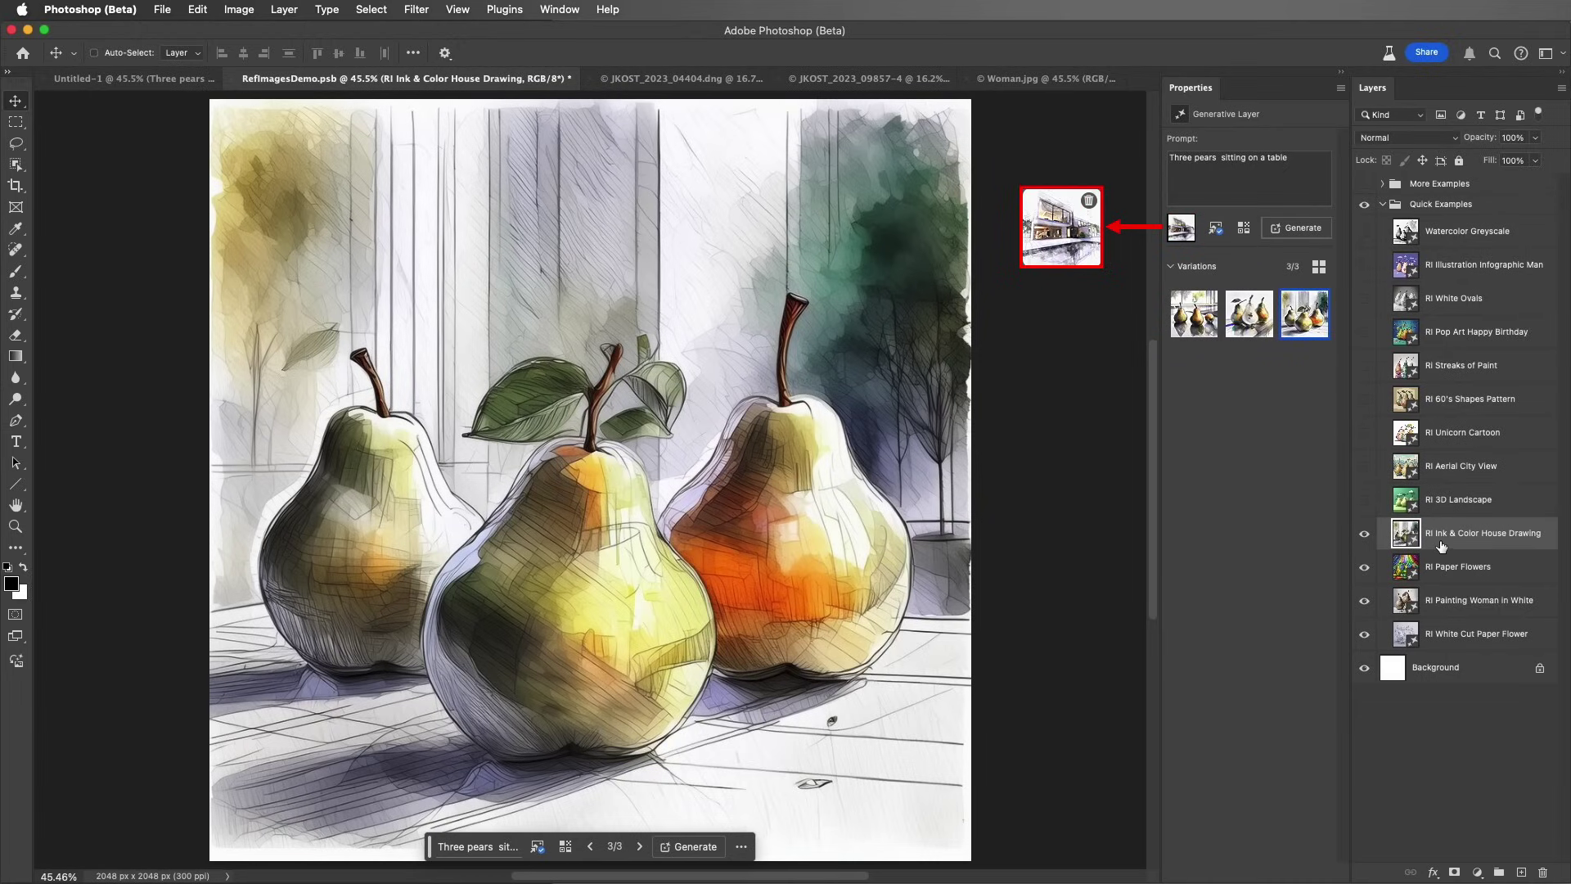
click(1366, 538)
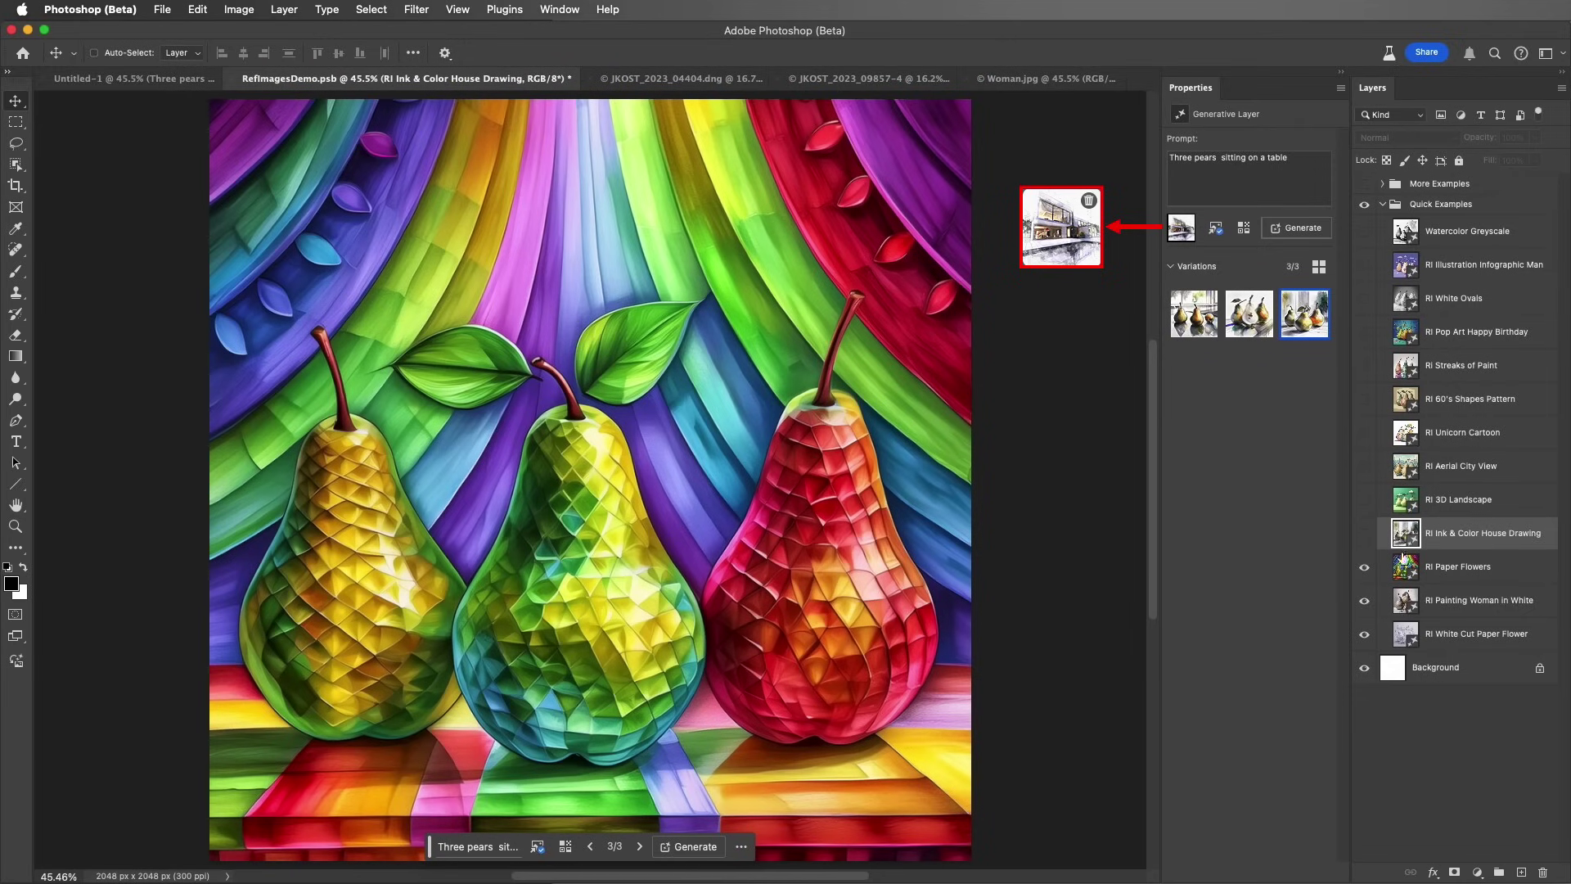
click(1455, 574)
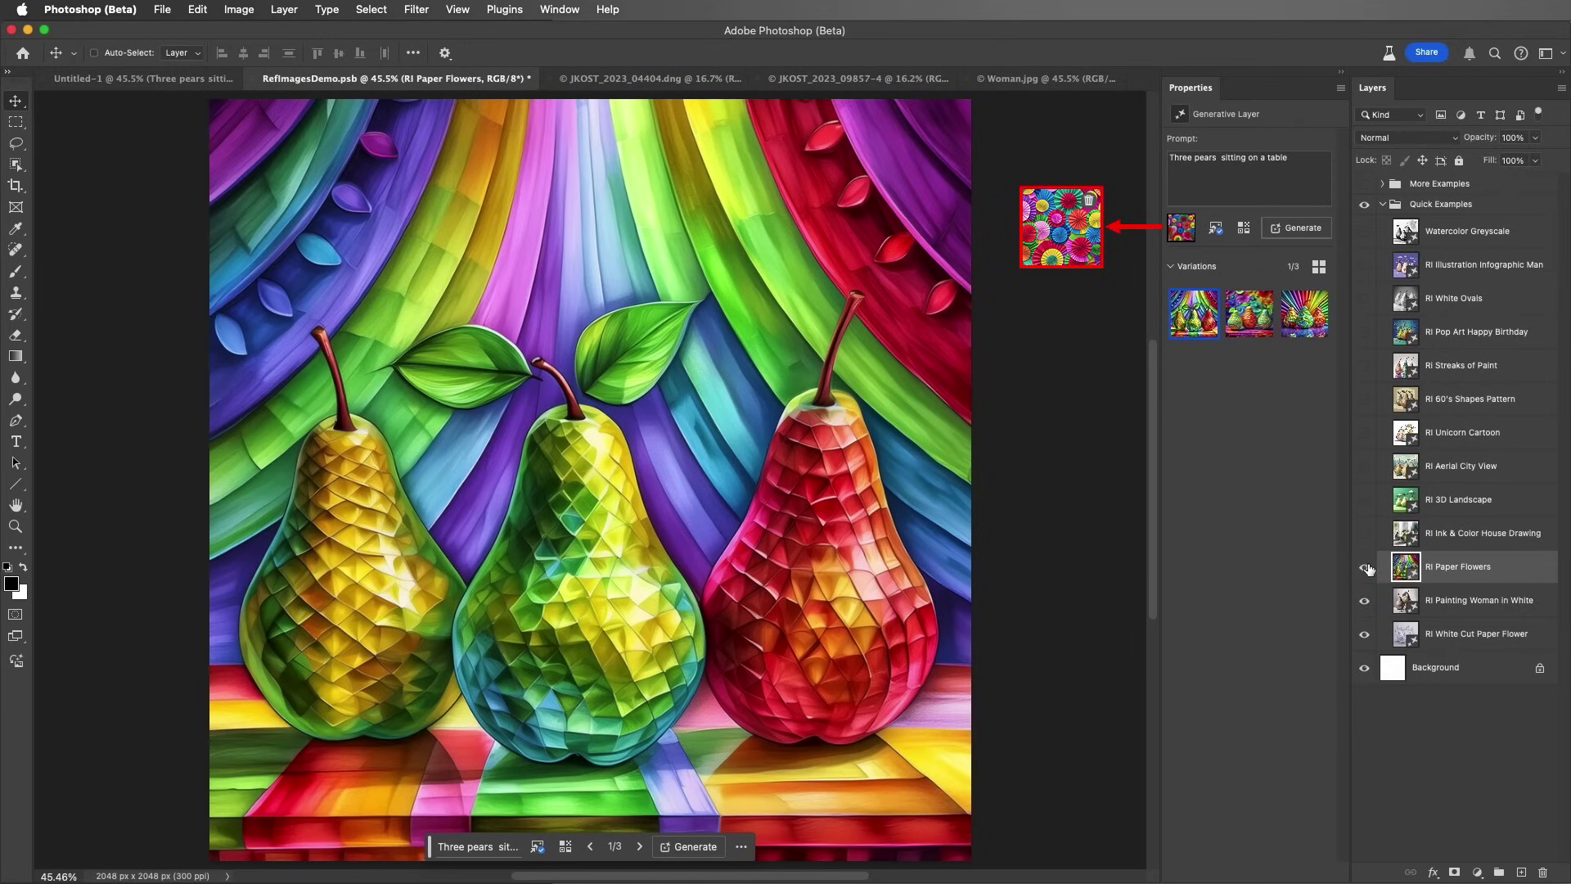
click(1366, 567)
Hide Painting Woman in White, select White Cut Paper Flower, then bring up the seal photo.
click(1444, 602)
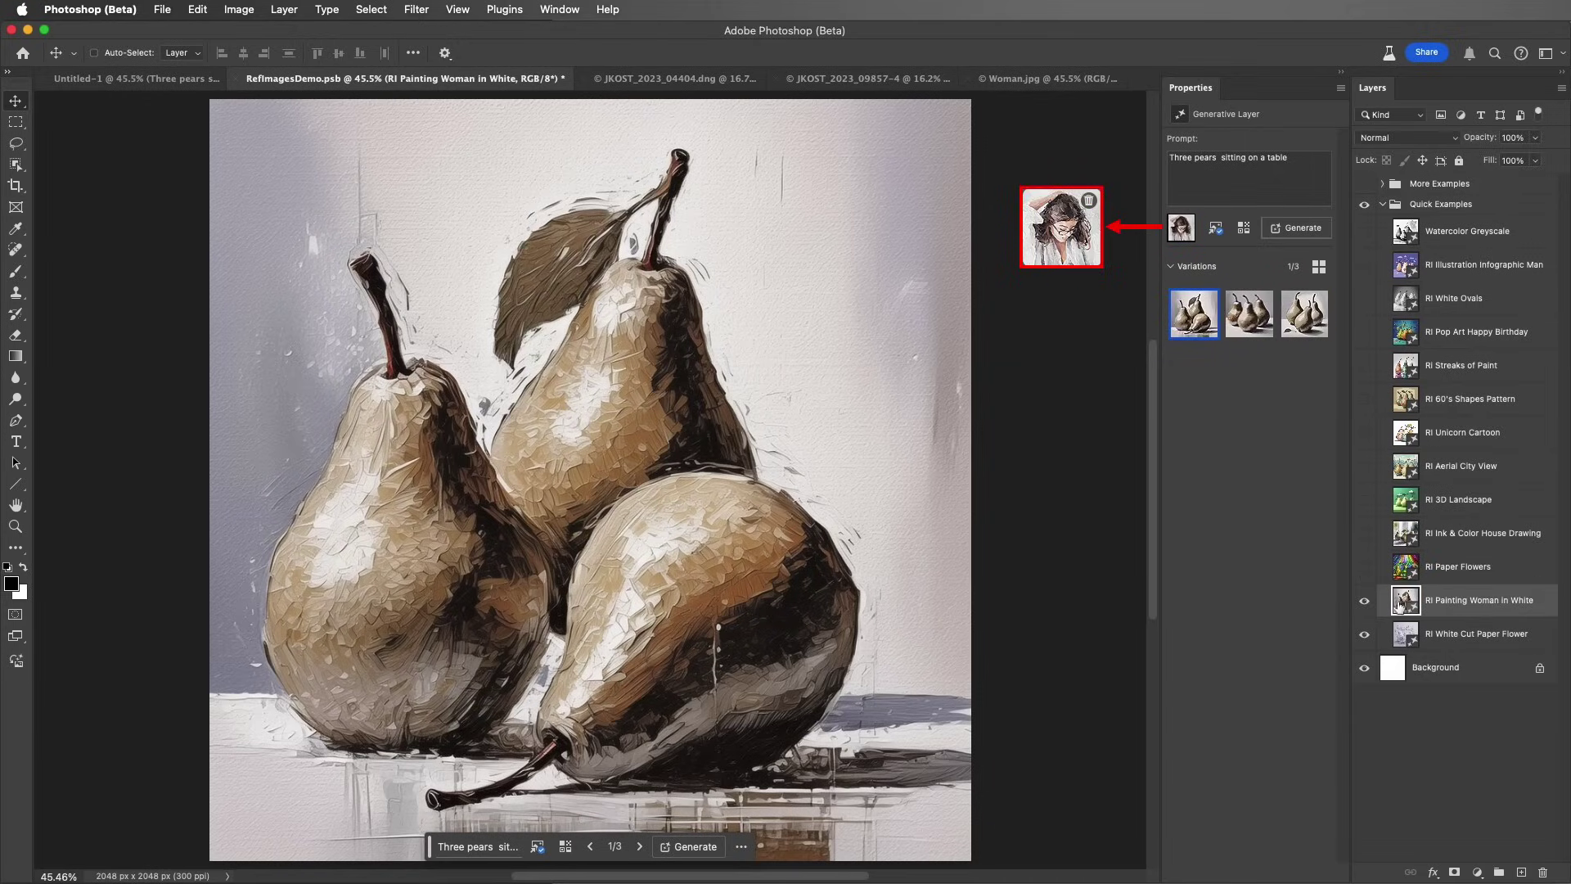
click(1366, 603)
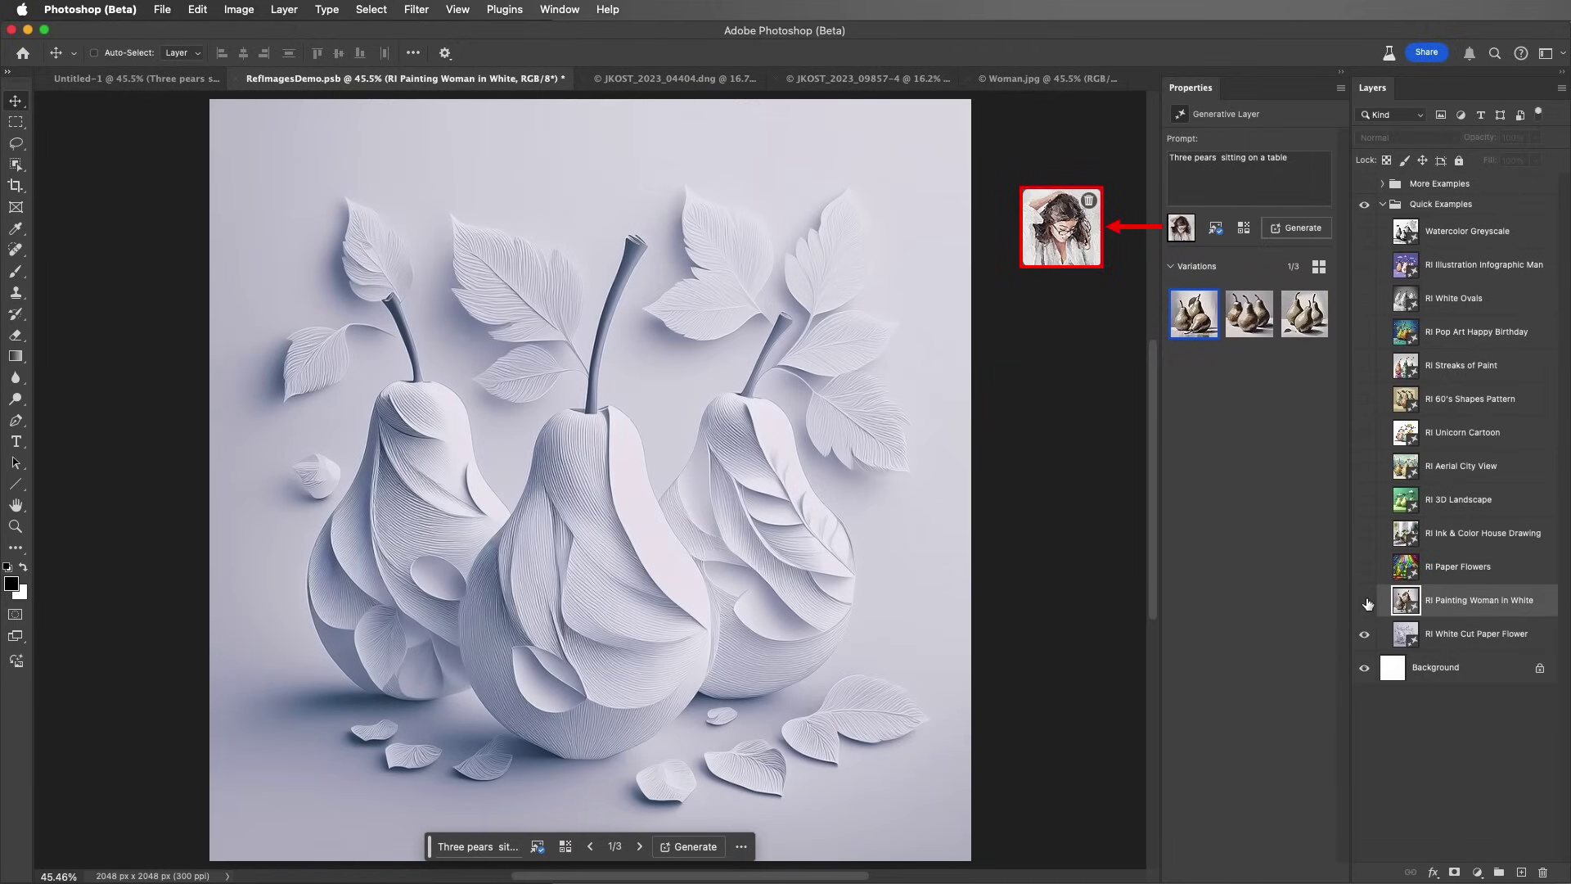
click(1447, 637)
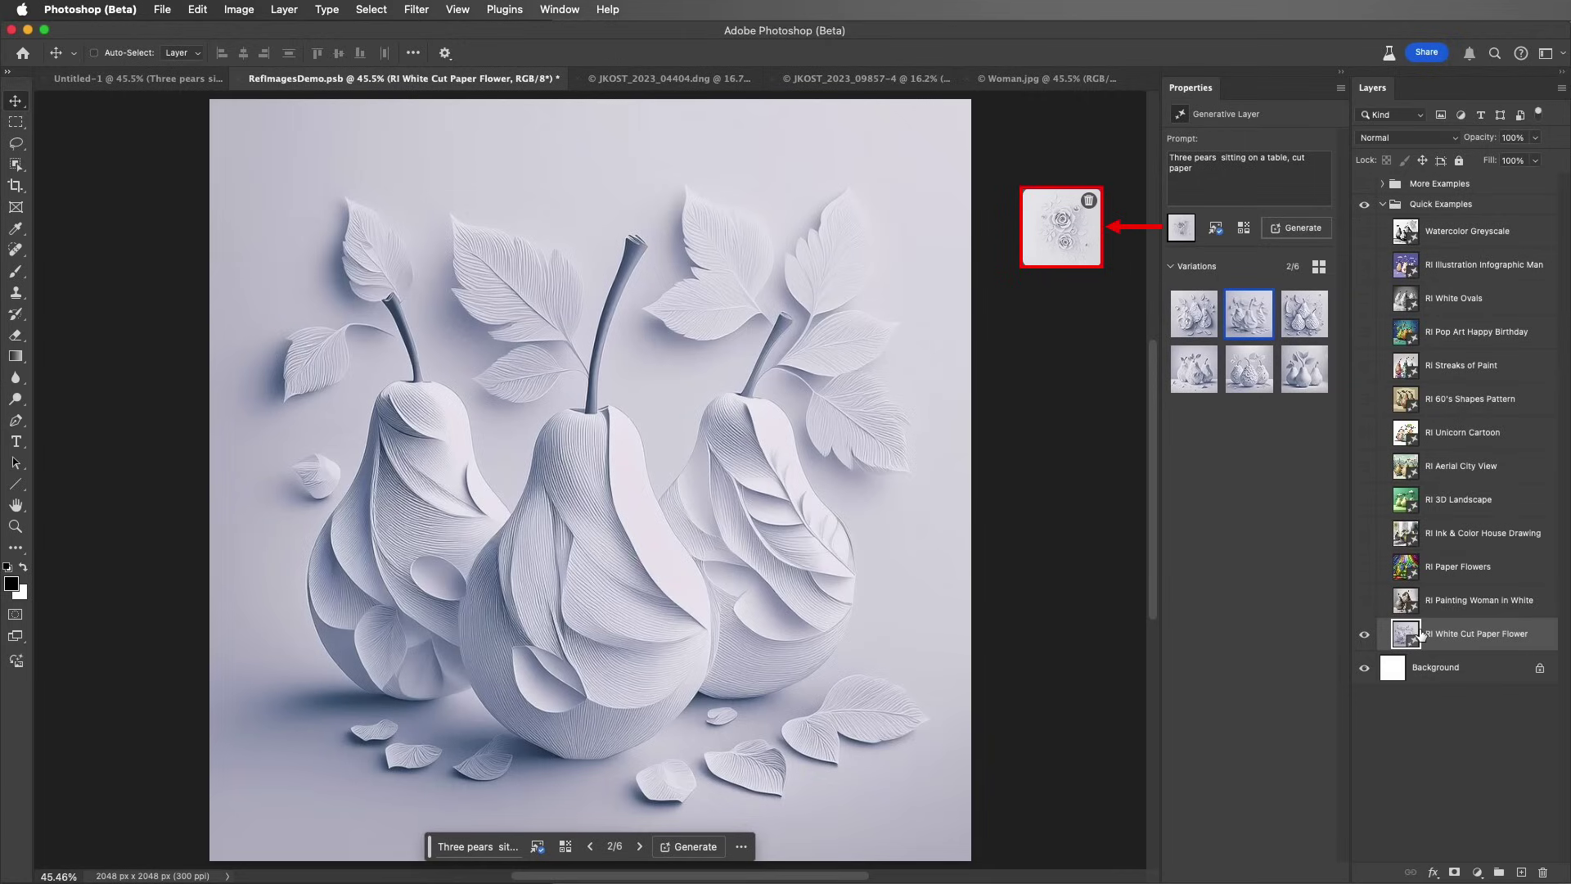
click(664, 81)
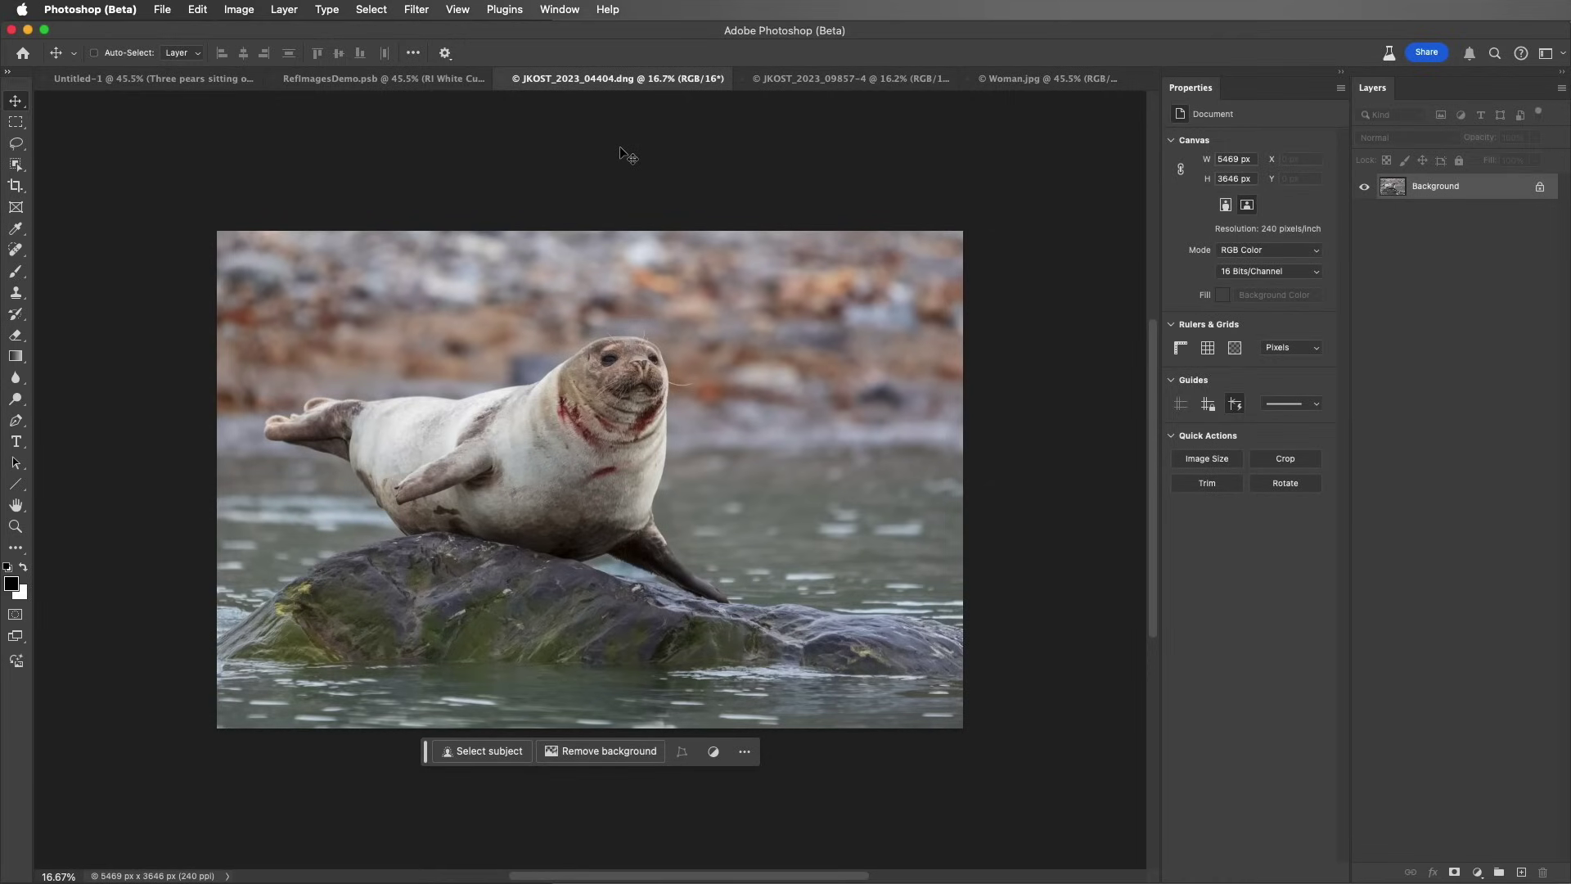
Crop-drag the seal photo's right edge outward and apply Generative Expand to the new area.
key(c)
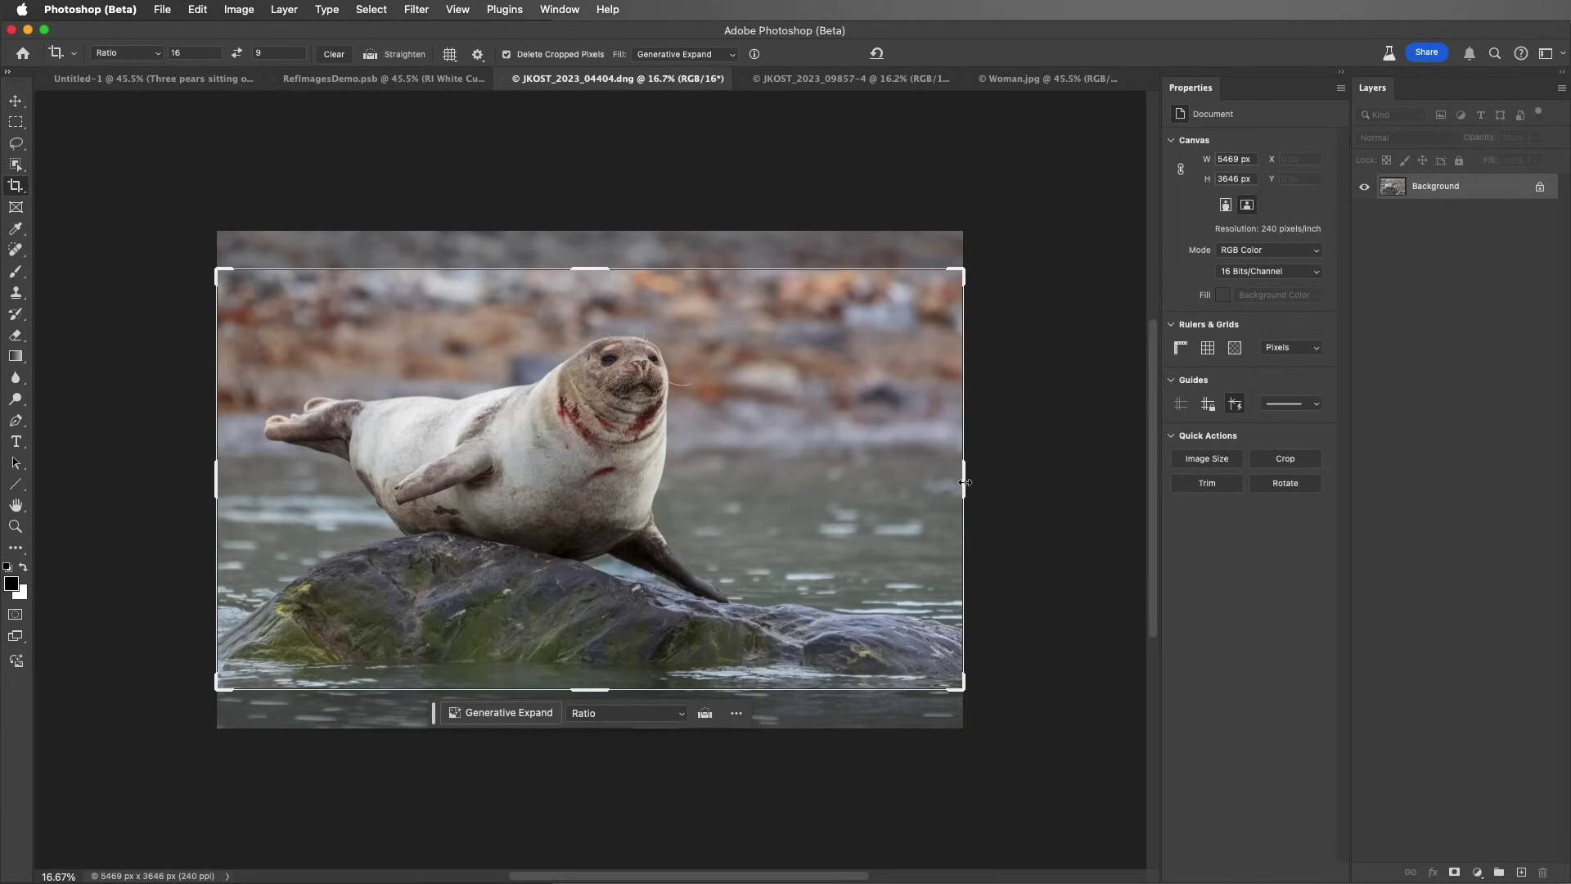
drag(964, 483, 1036, 485)
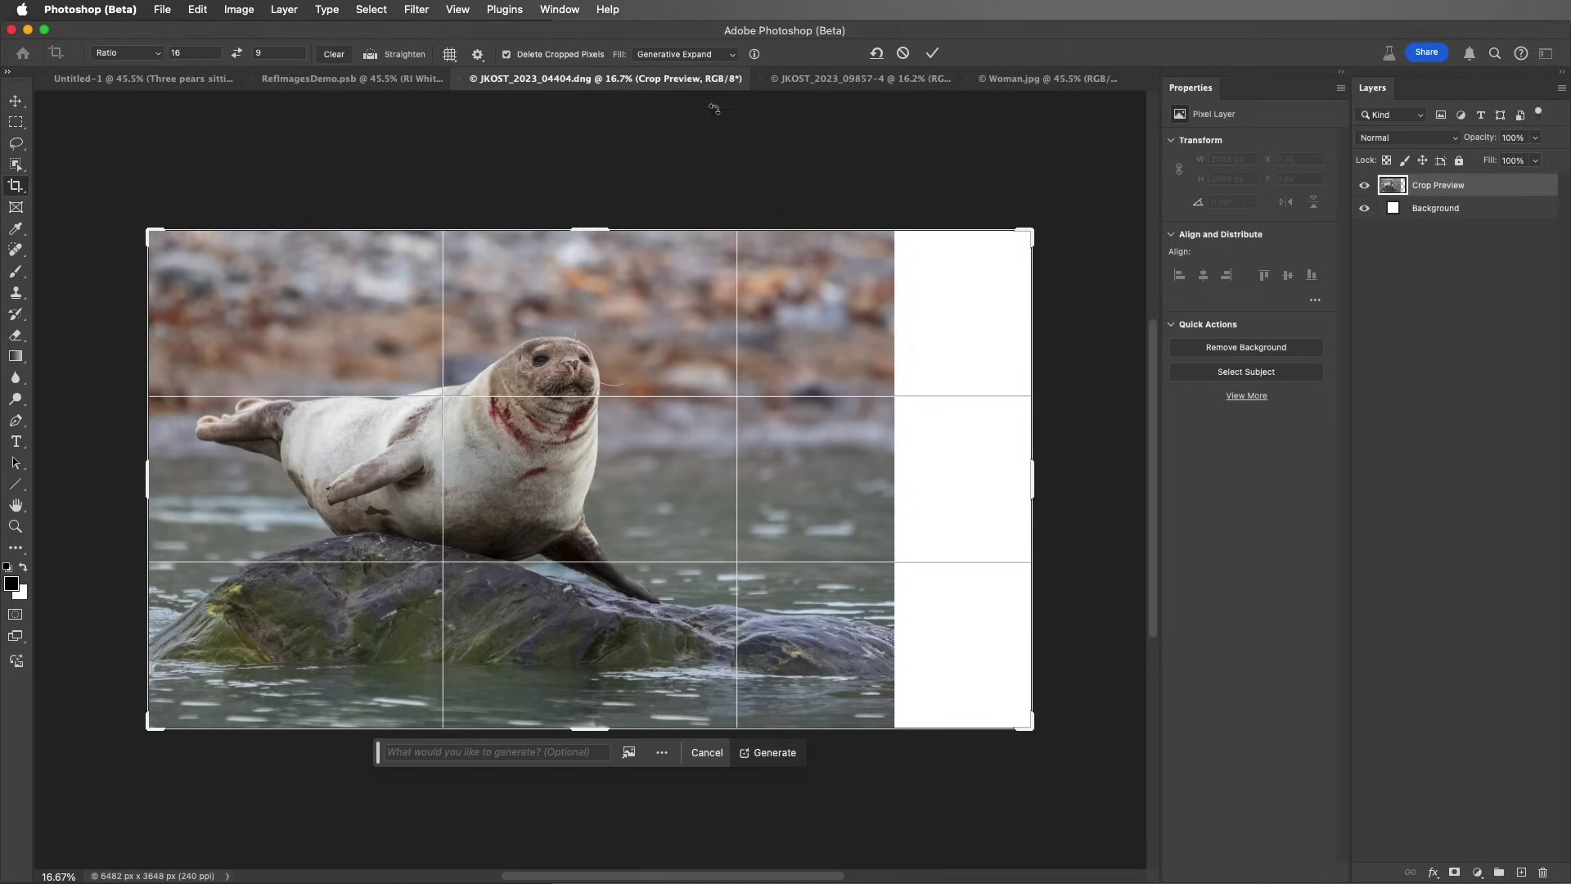
click(733, 56)
click(733, 55)
click(931, 53)
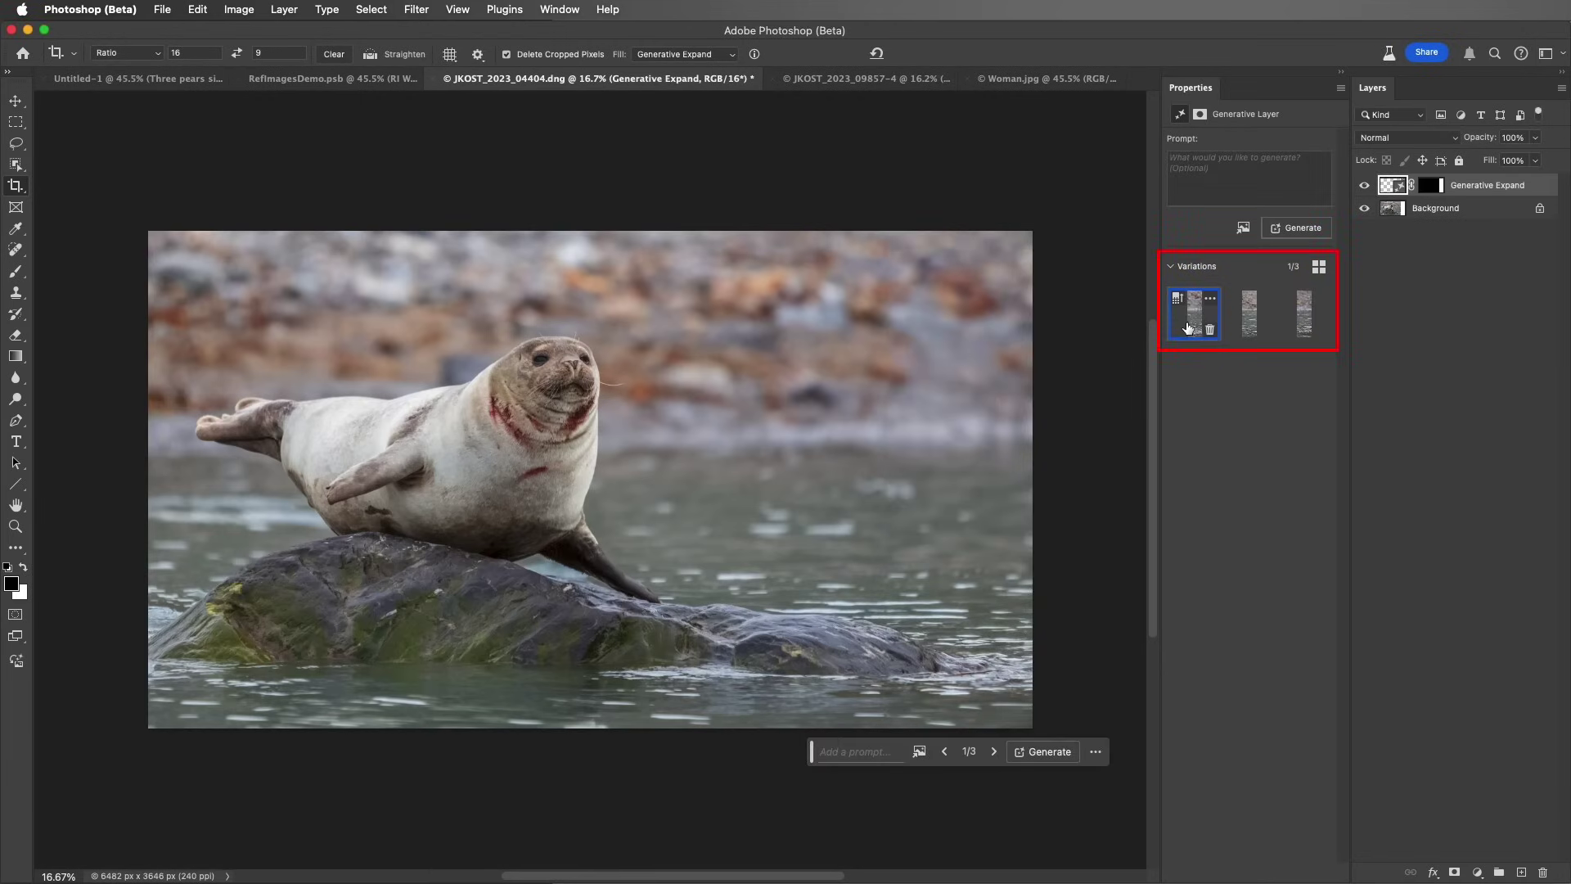
Preview the second and then the third generated expansion variations.
click(1248, 320)
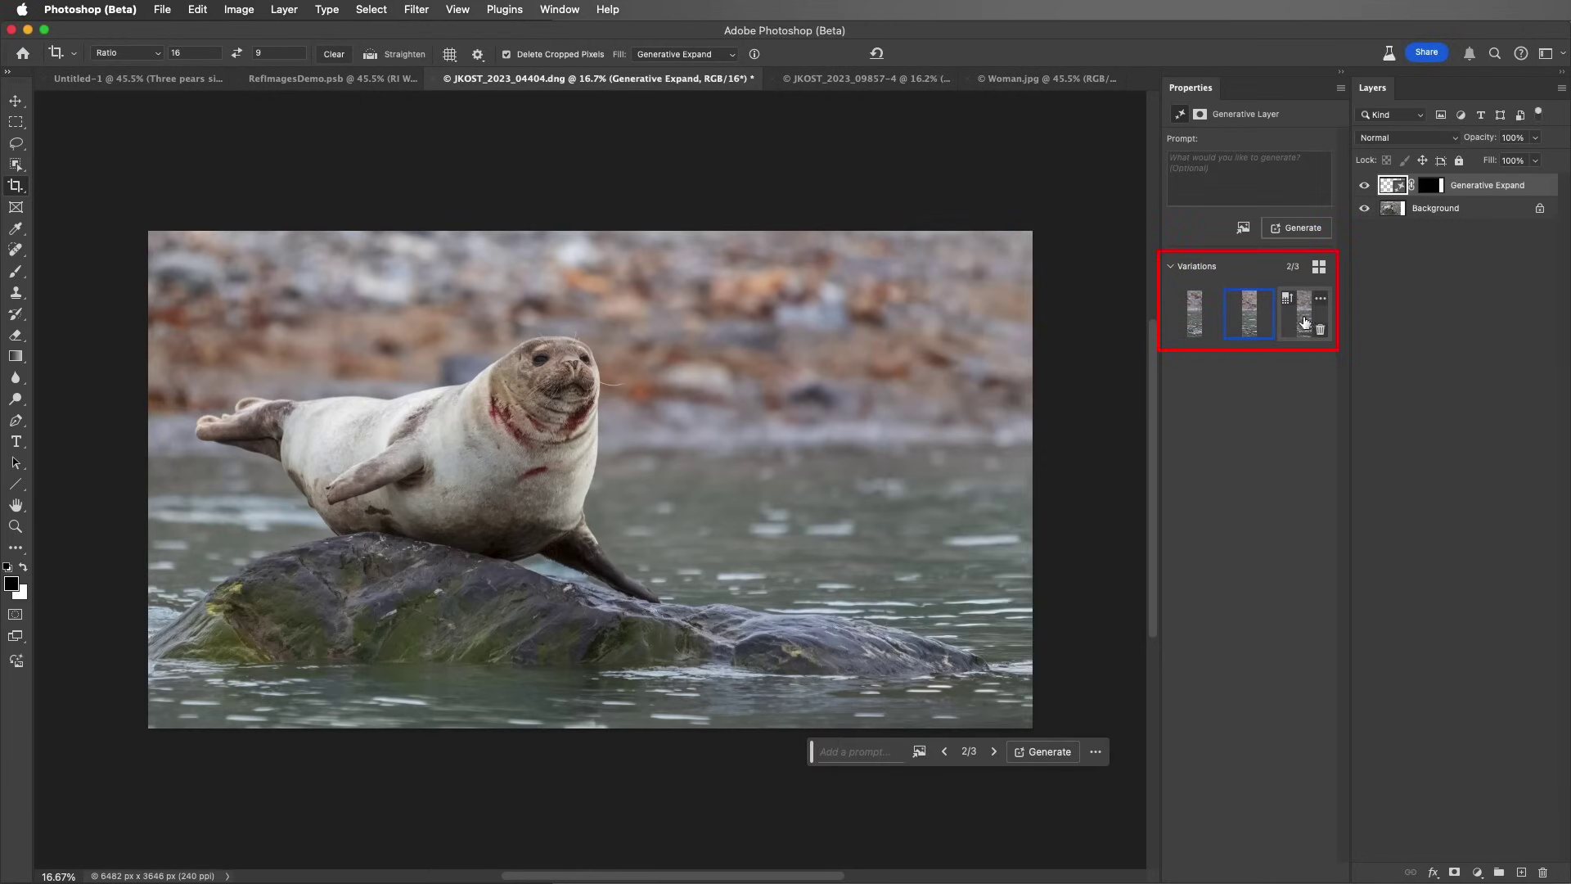
click(1306, 324)
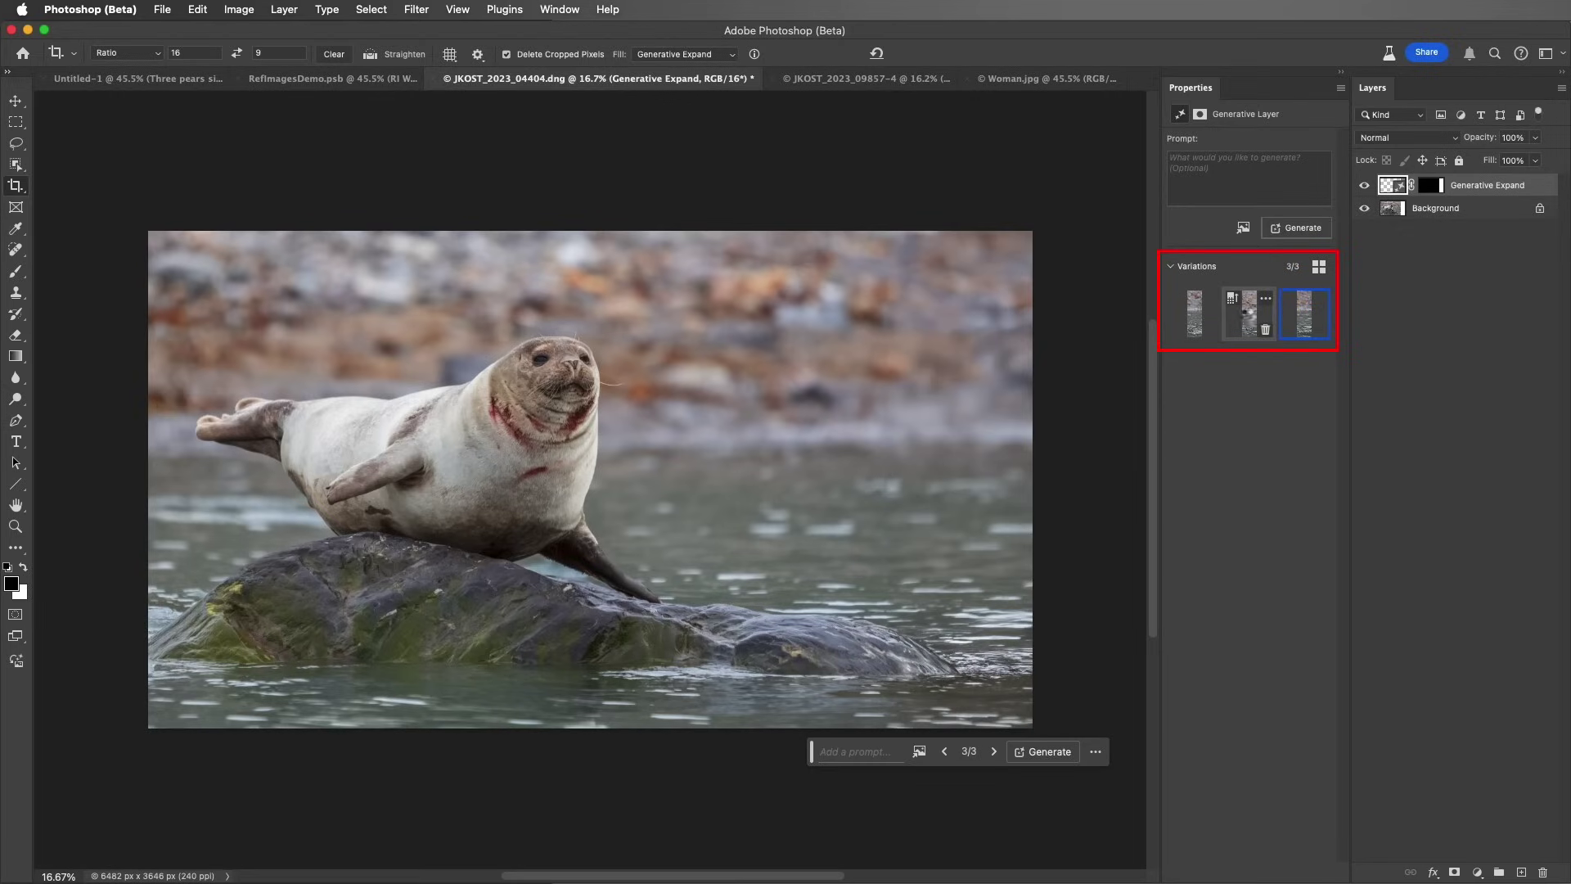
Choose expansion variation 2, zoom in to compare it with the original, and apply Enhance Detail.
click(1249, 319)
key(z)
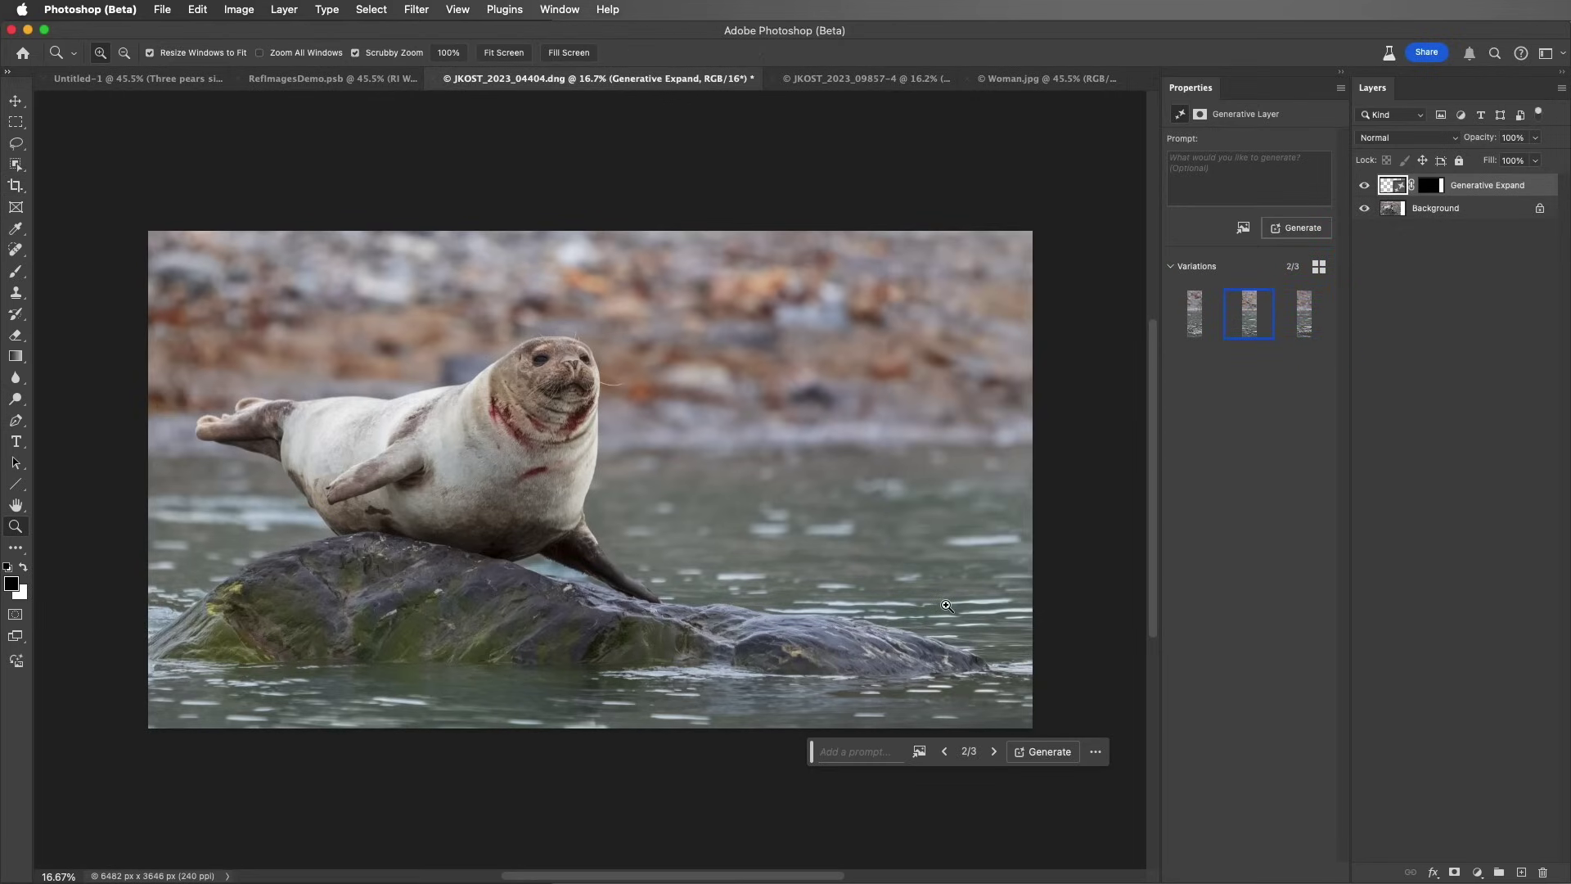
drag(945, 604, 1000, 593)
click(1001, 592)
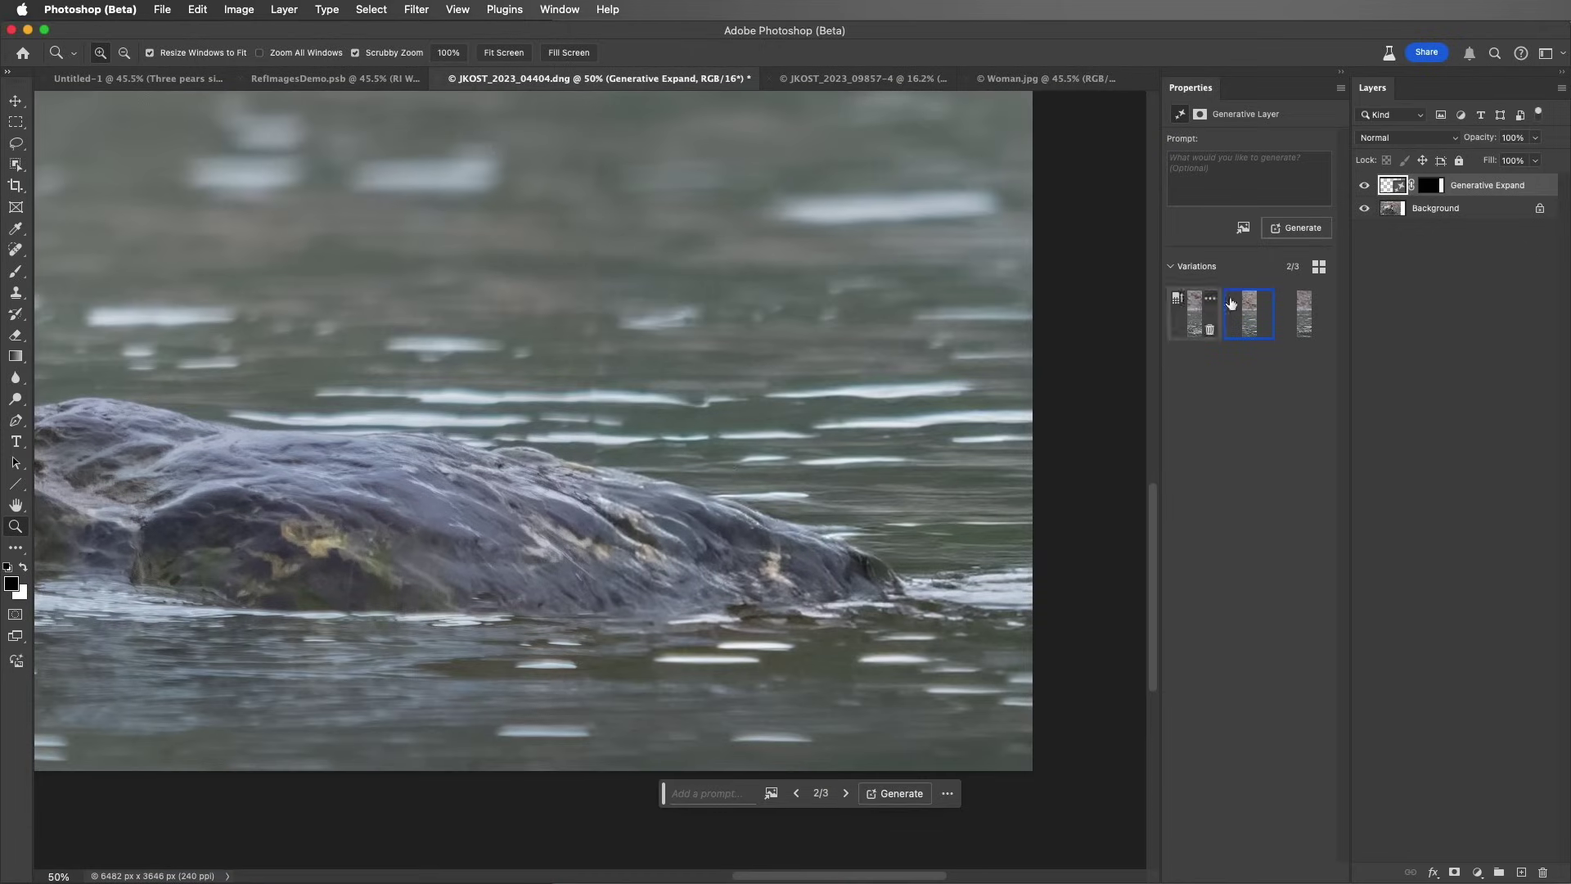
click(1365, 185)
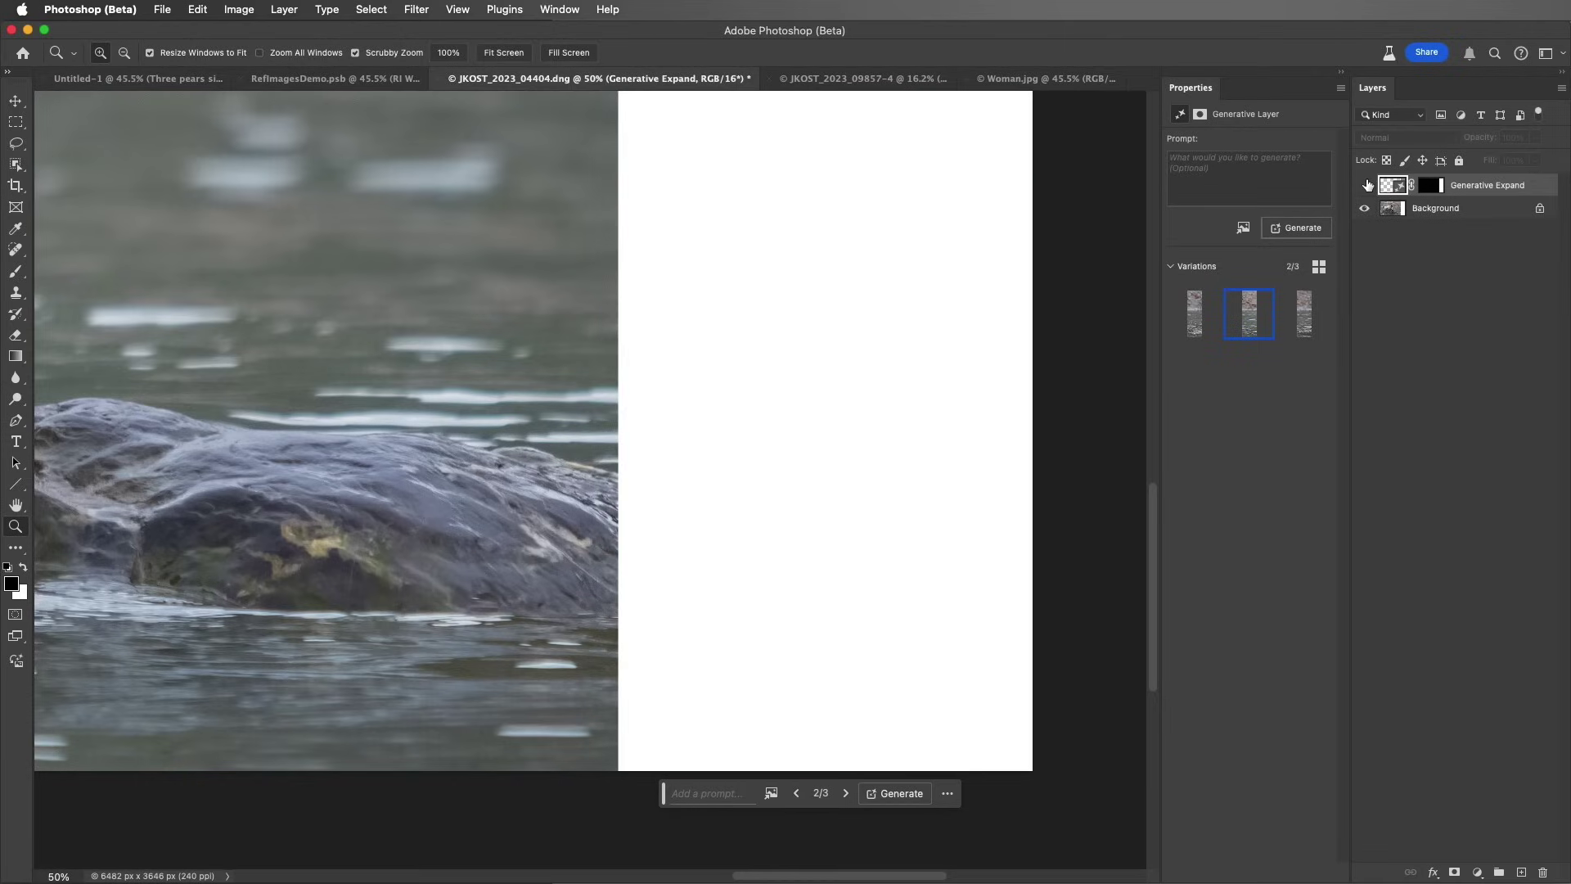
click(1365, 185)
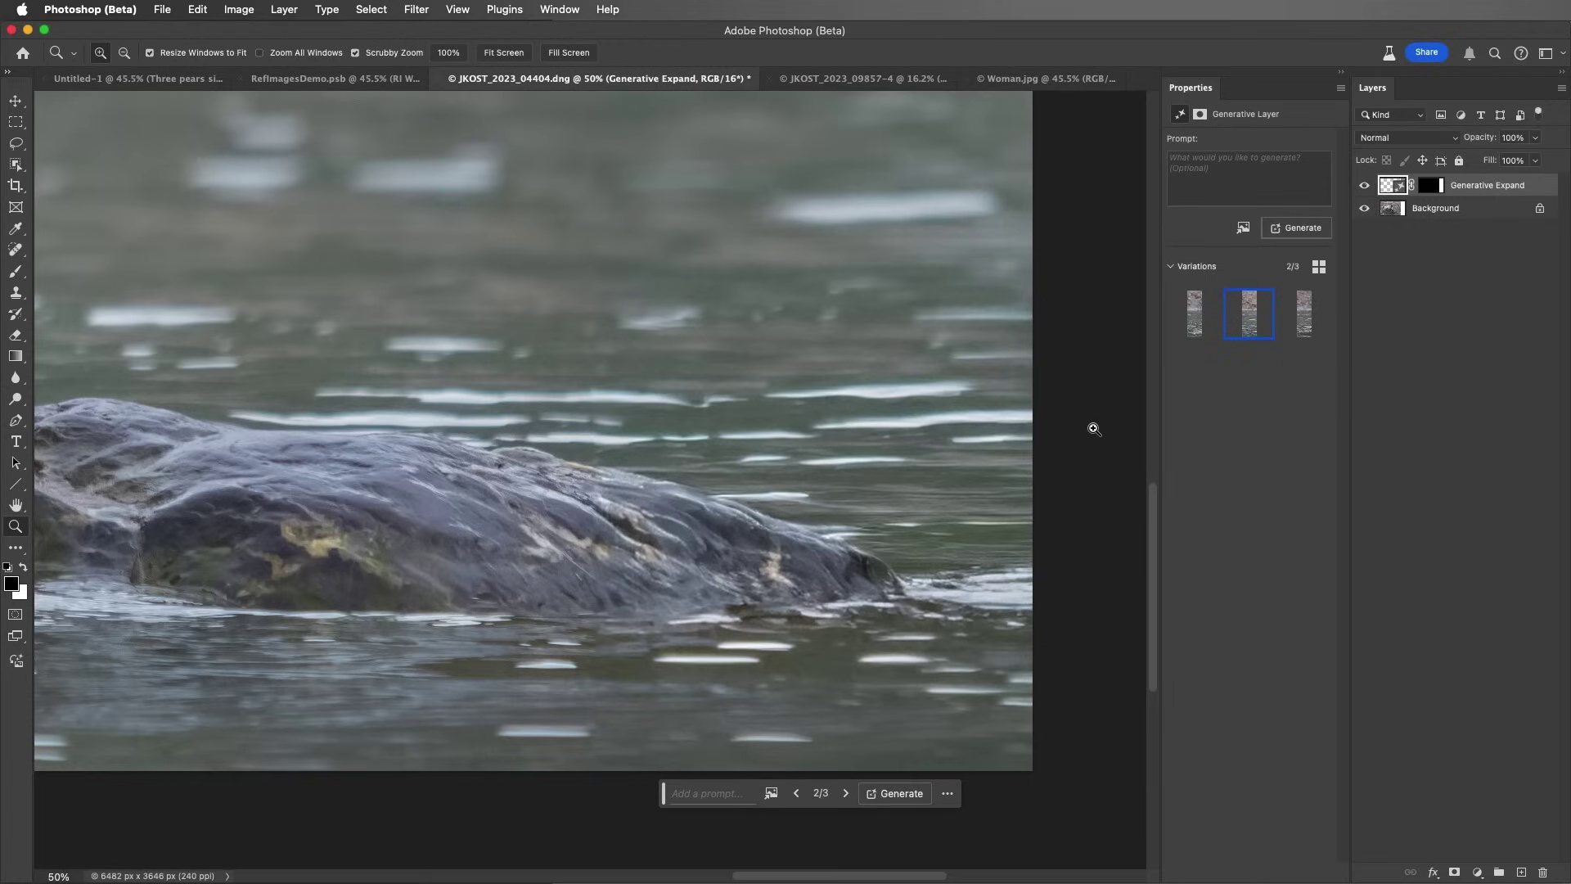
mouse_move(1248, 312)
click(1230, 298)
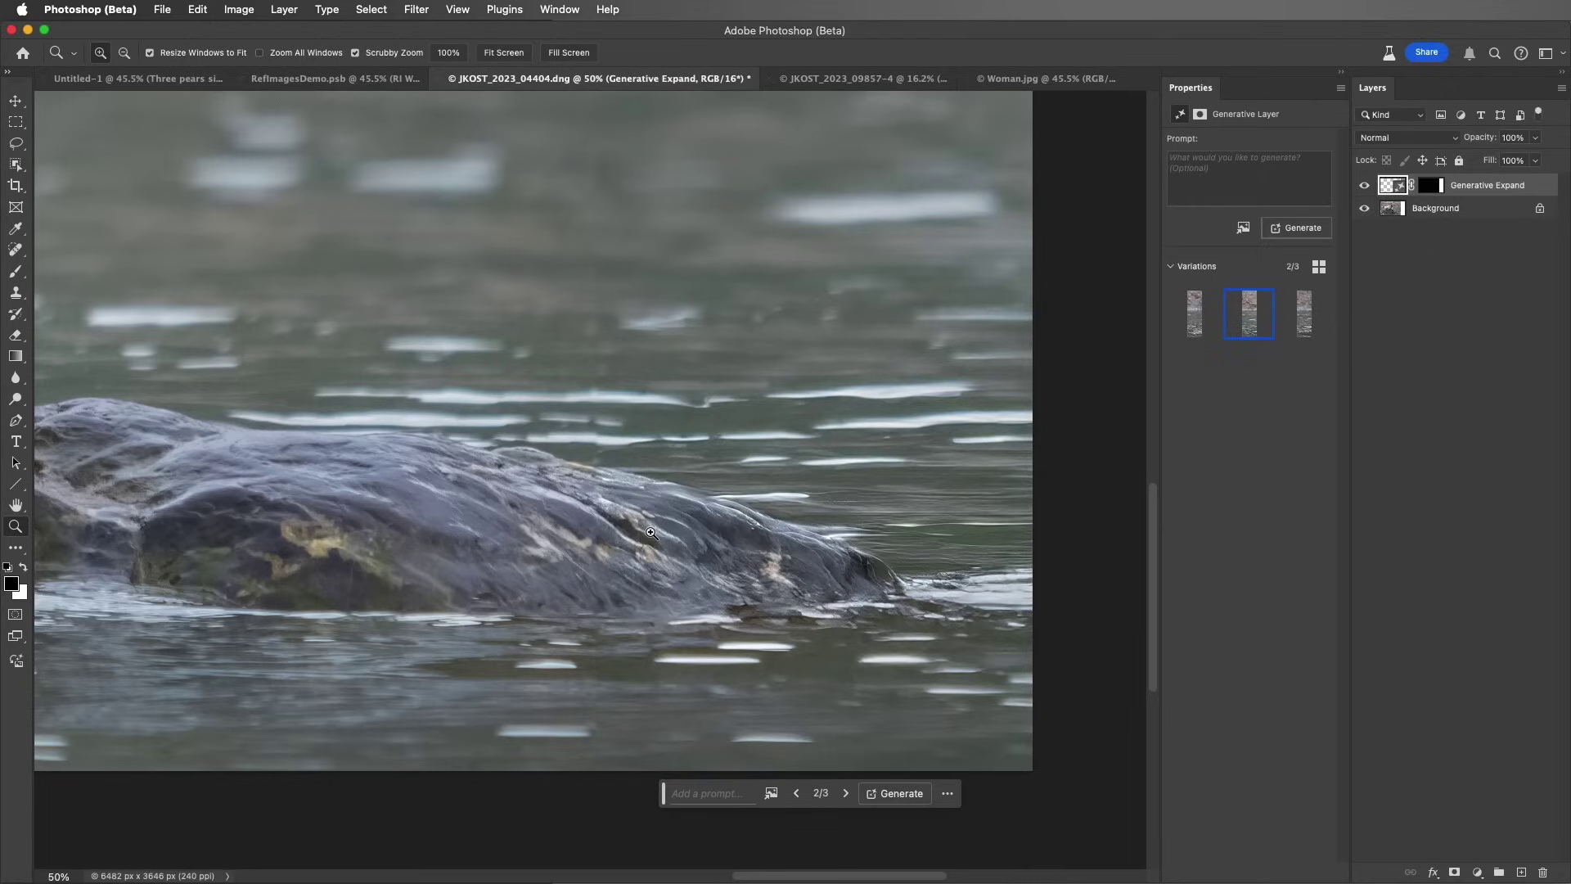
Lasso the neck wound plus the upper and lower blood marks on the seal.
mouse_move(651, 530)
mouse_down()
mouse_move(847, 564)
mouse_move(939, 648)
mouse_up()
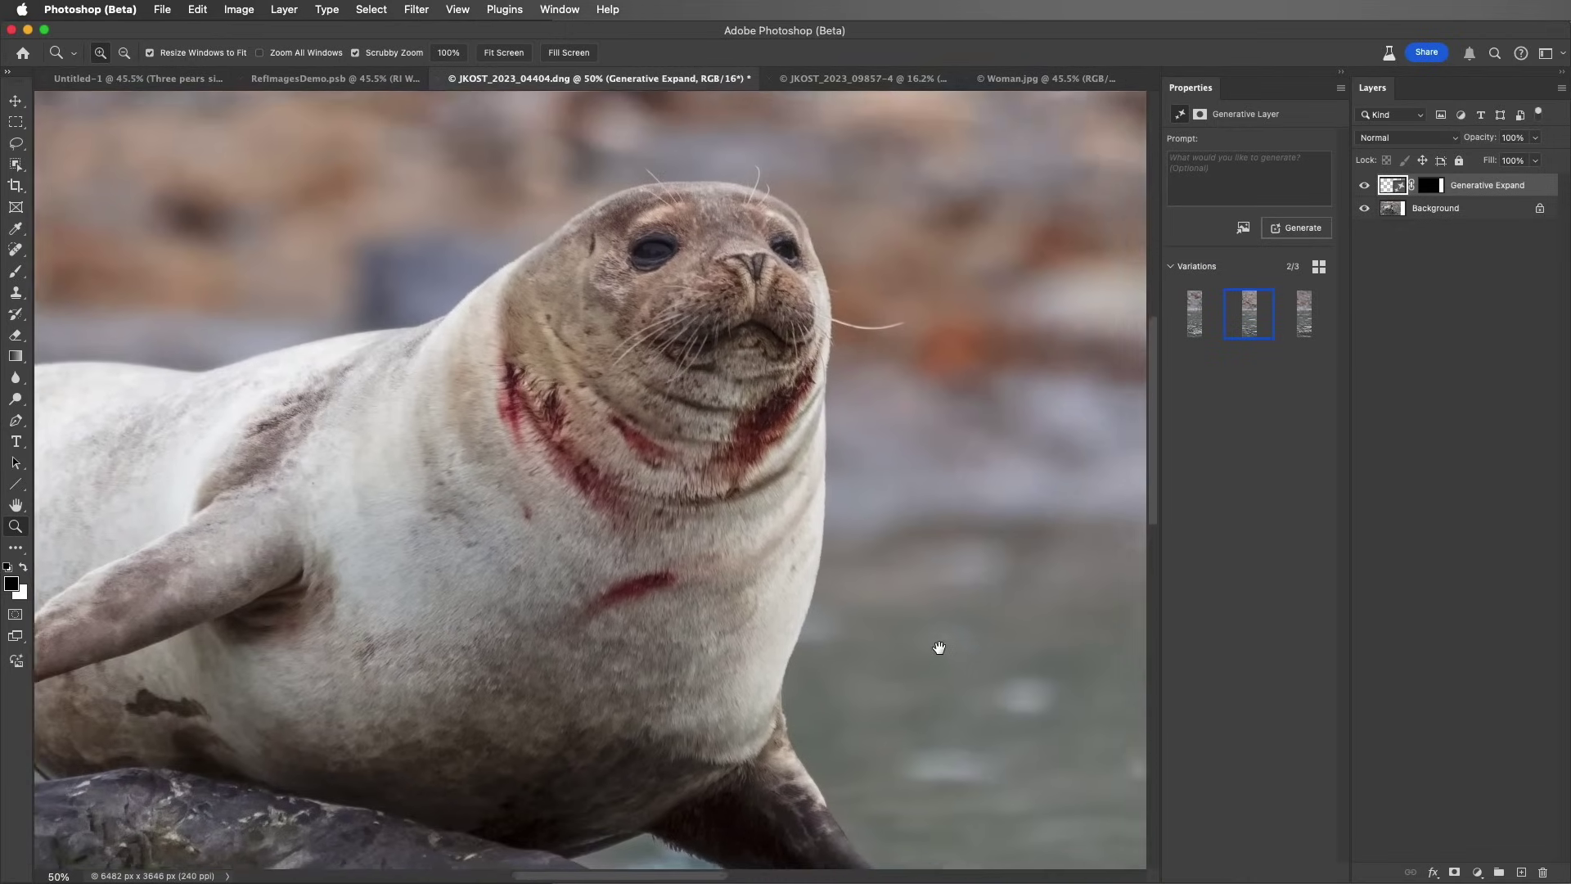
key(l)
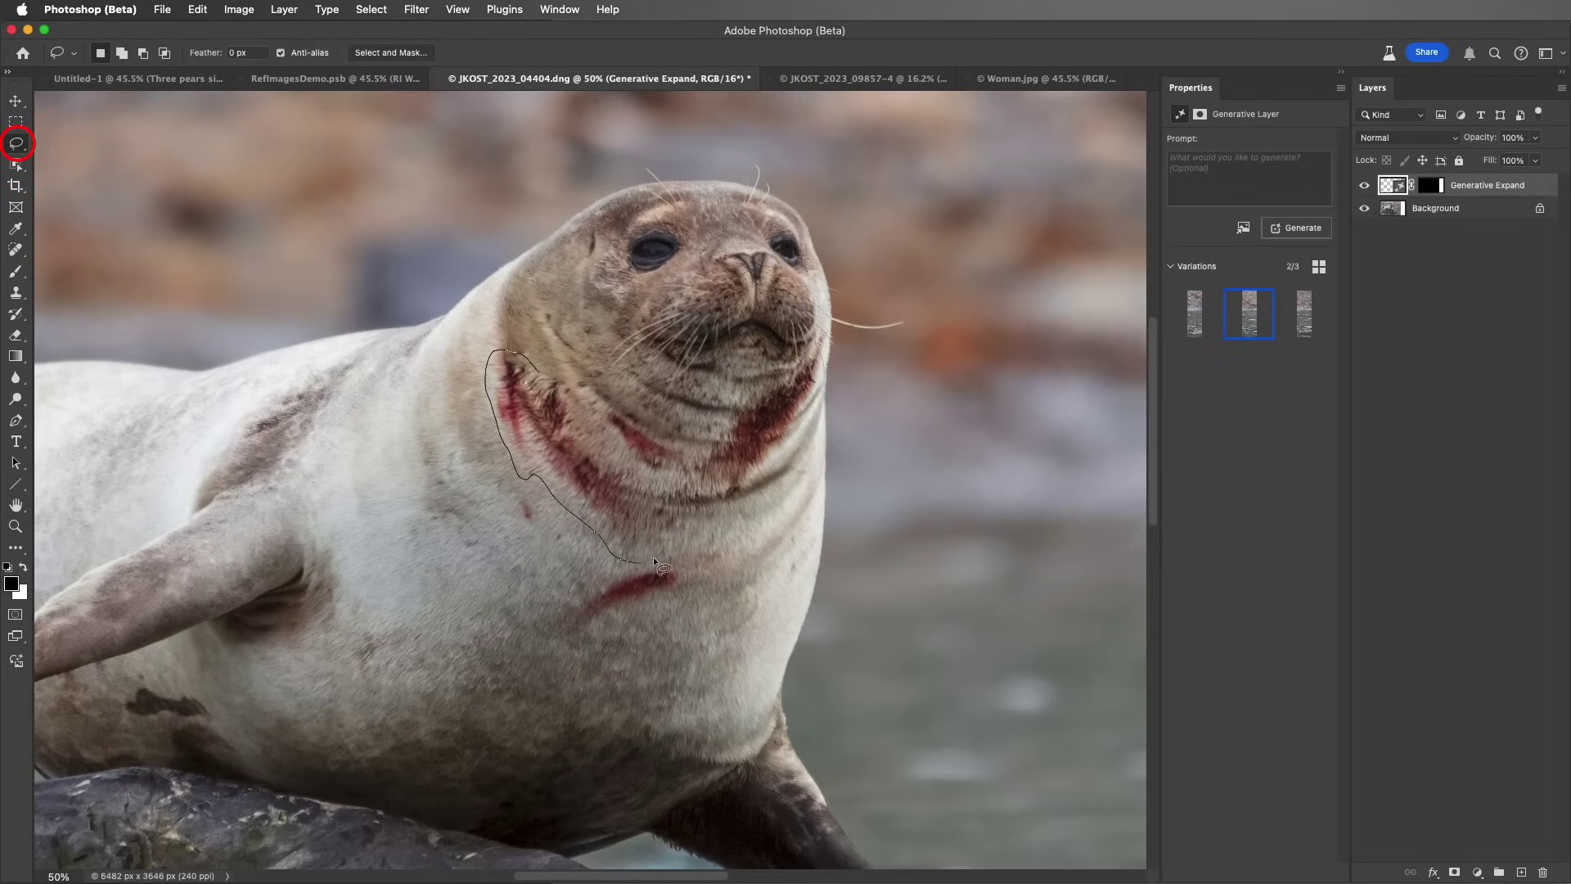
mouse_move(531, 478)
mouse_down()
mouse_move(494, 352)
mouse_move(535, 522)
mouse_move(526, 506)
mouse_up()
drag(731, 575, 718, 589)
mouse_move(610, 411)
mouse_down()
mouse_move(670, 479)
mouse_move(718, 495)
mouse_move(793, 450)
mouse_move(727, 424)
mouse_up()
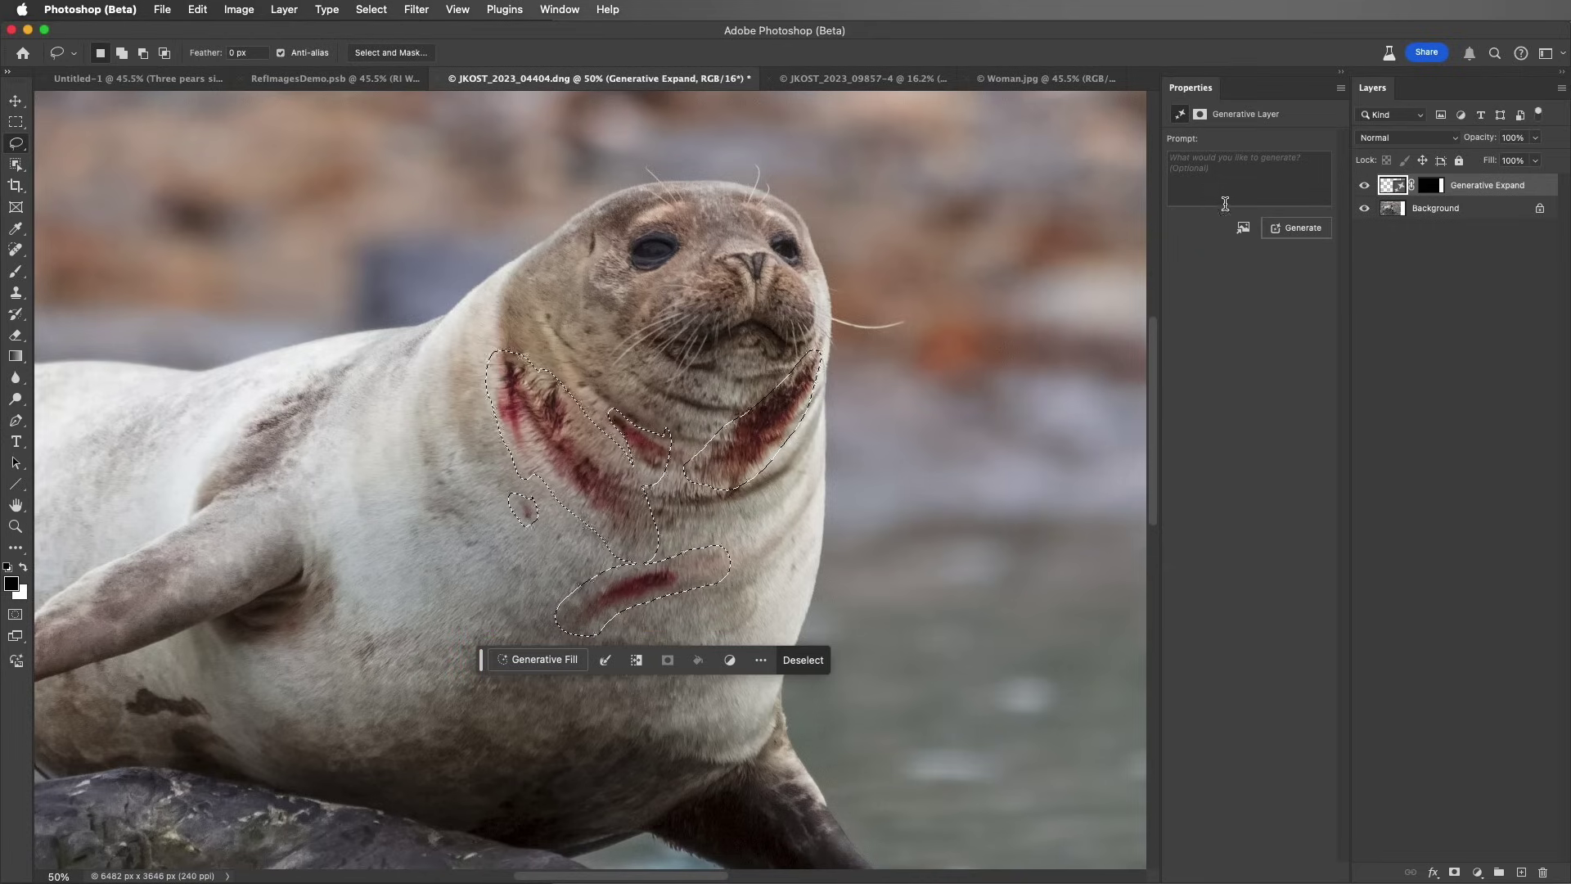
Generative Fill the red stains away, browse the results, and keep the second variation.
click(1303, 236)
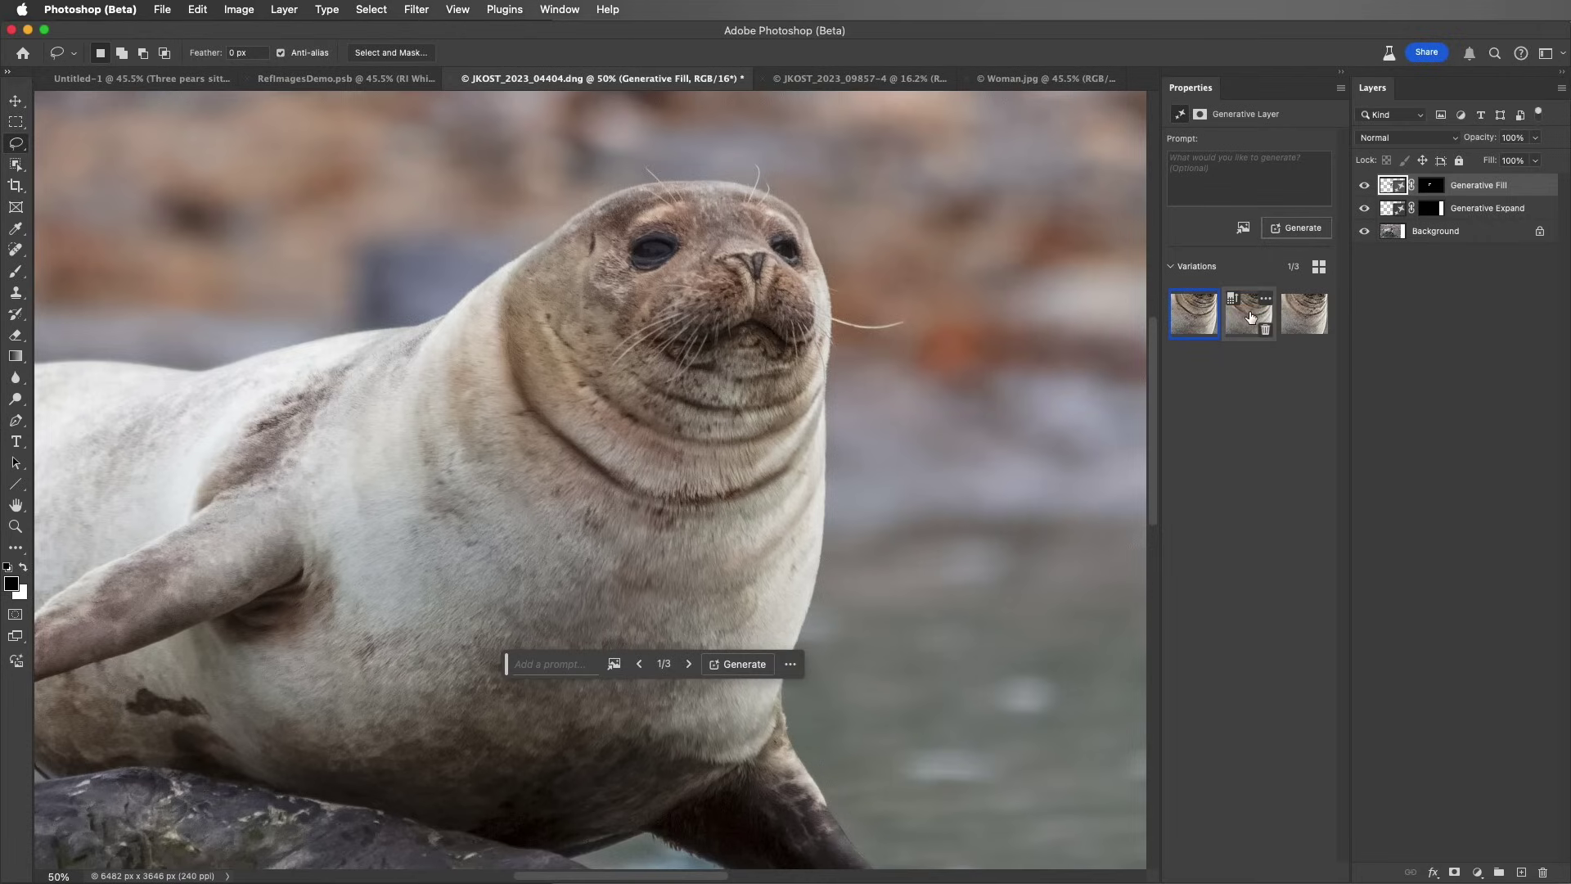
click(1252, 317)
click(1299, 319)
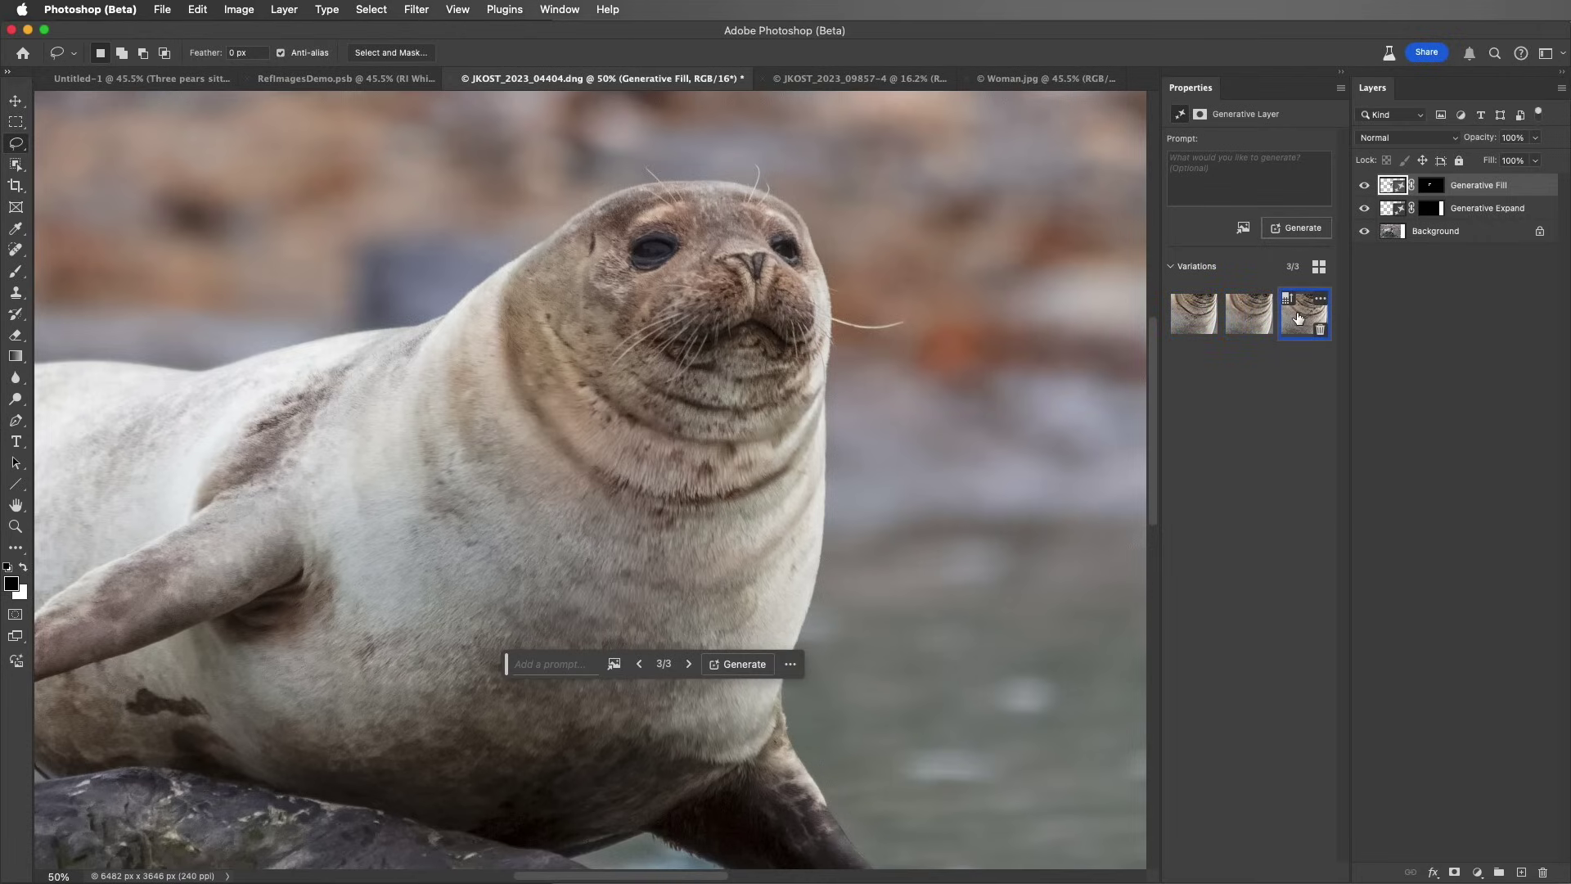
click(1238, 323)
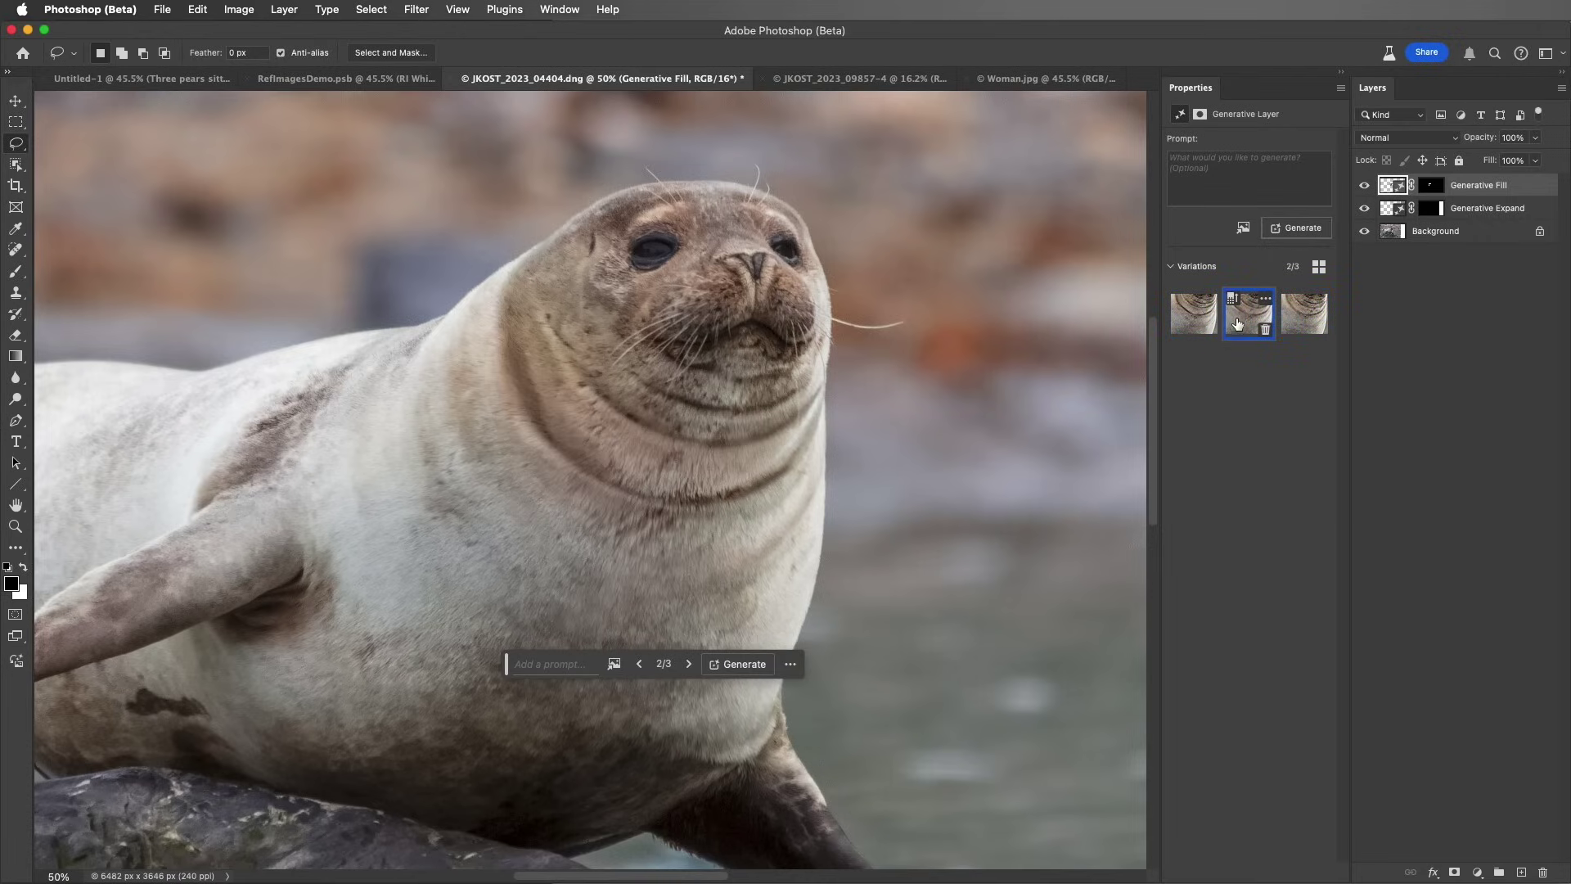
click(1233, 301)
On the iceberg photo, marquee a patch of ice and generate 'grey harp seal'.
click(873, 79)
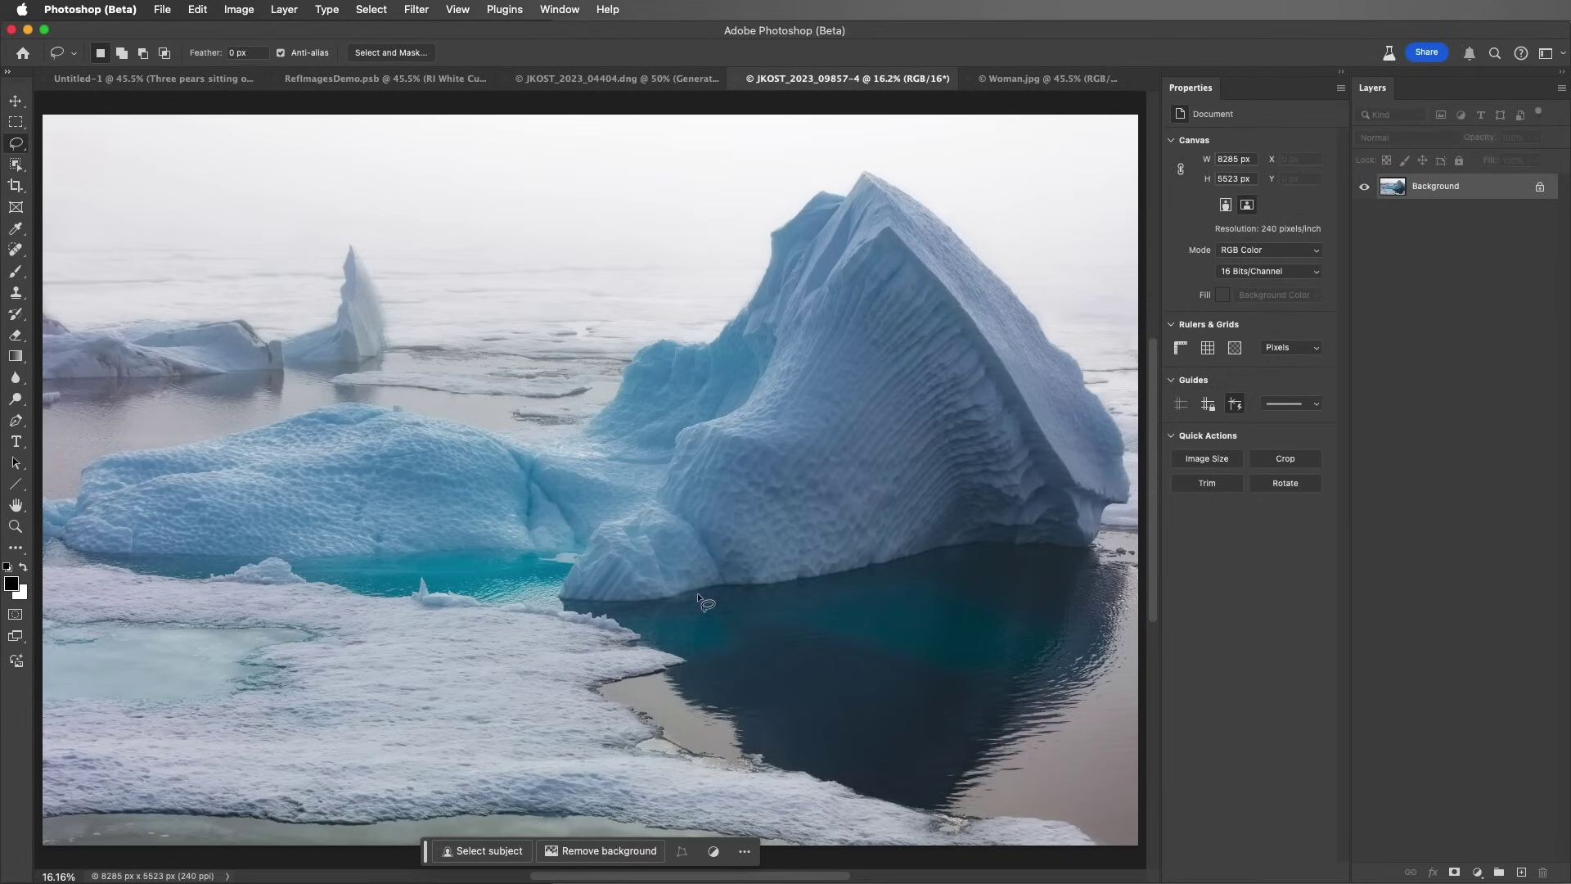
key(m)
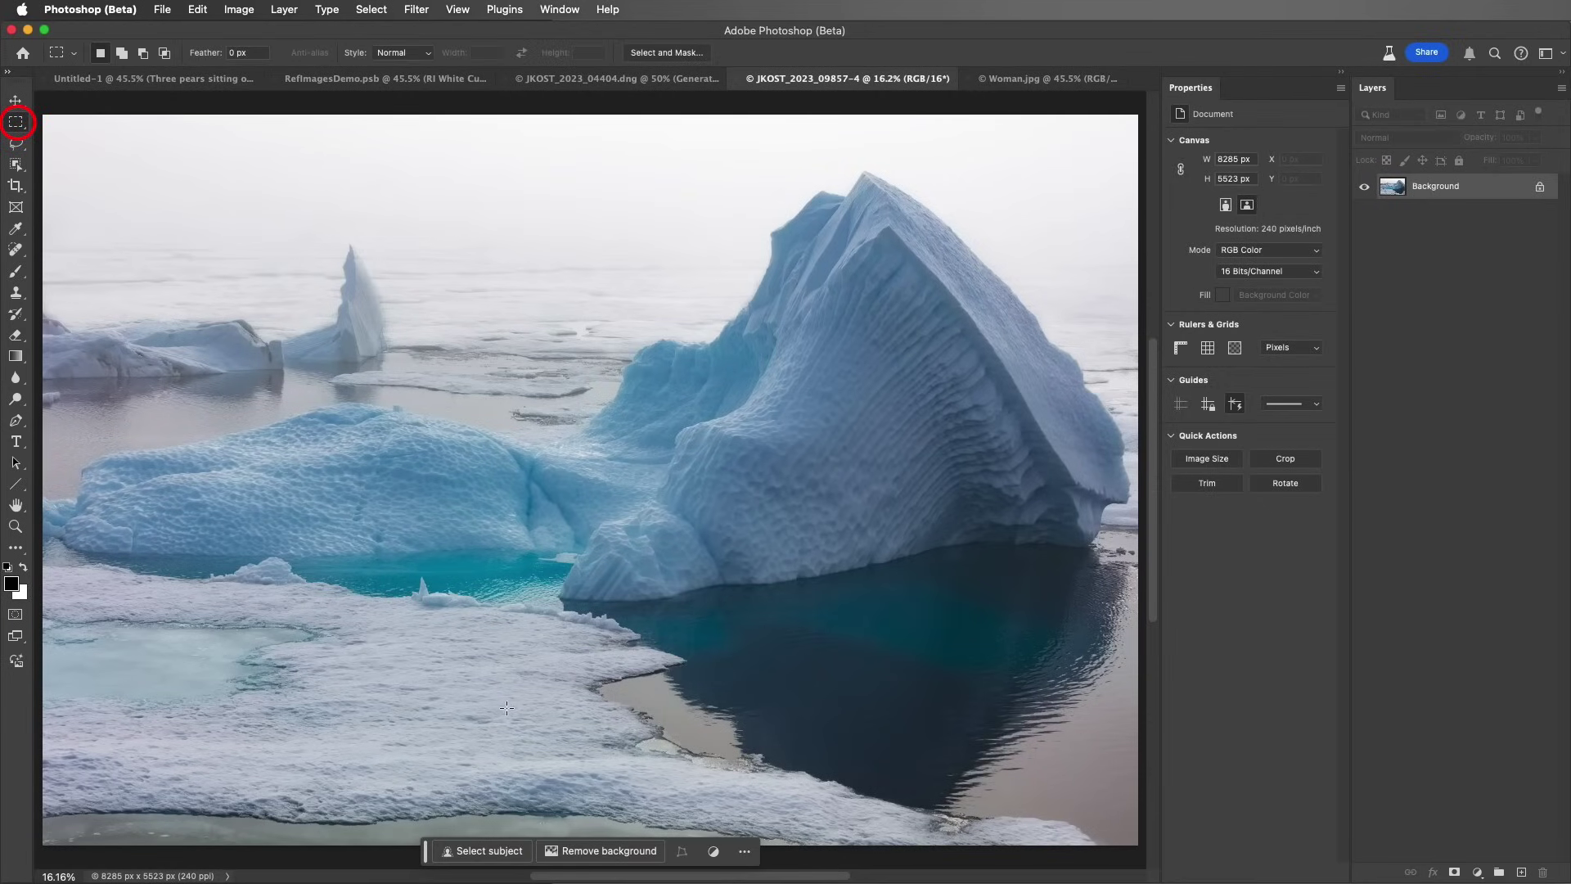
drag(511, 706, 628, 742)
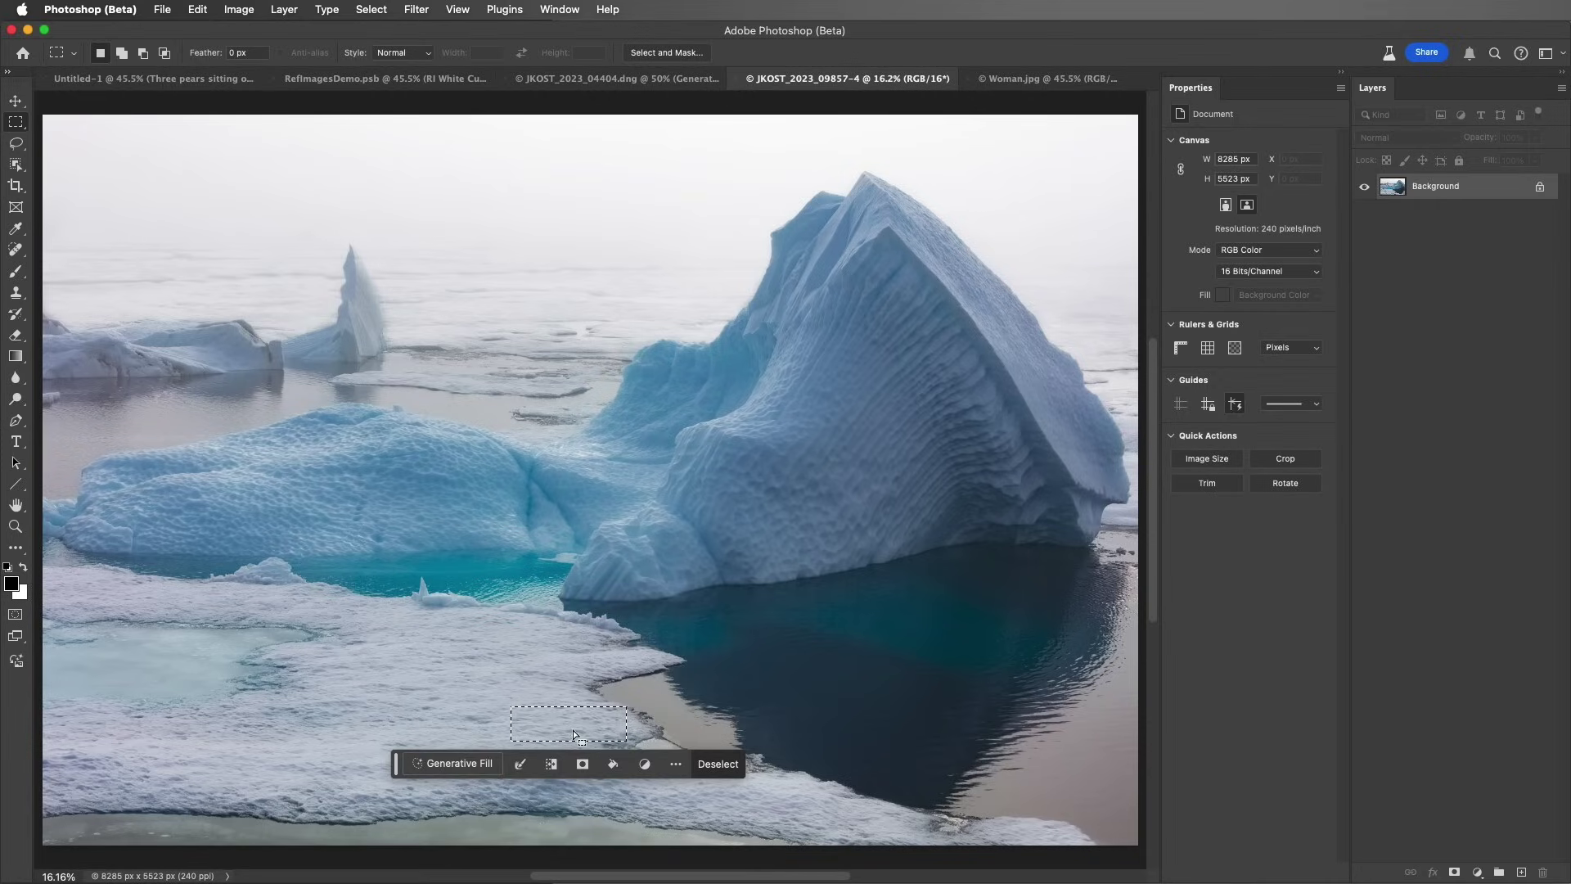
click(457, 764)
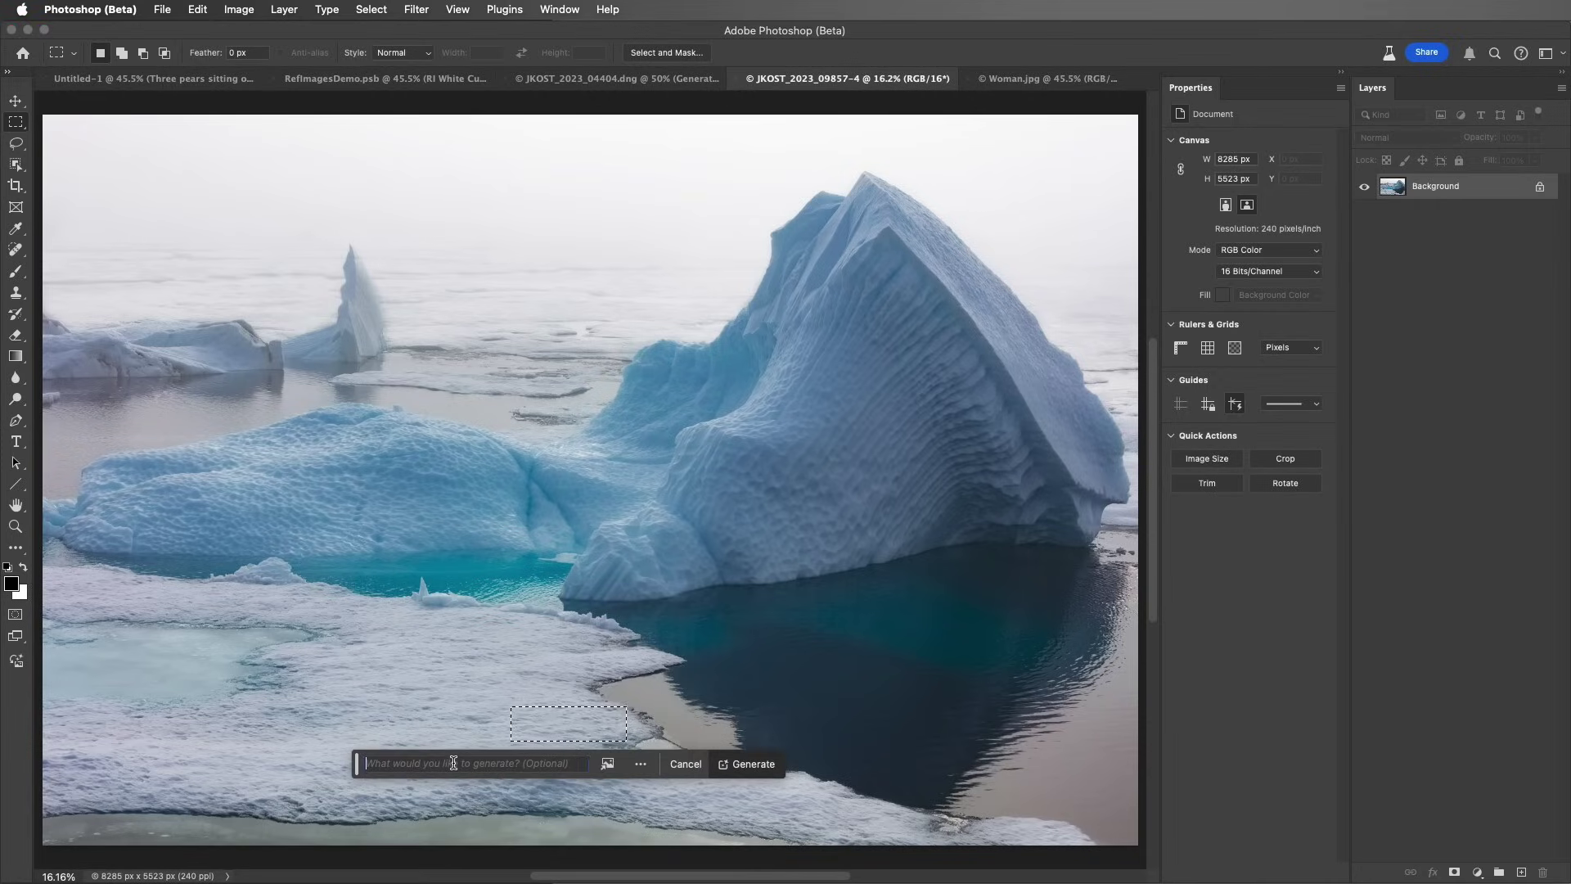
text(Gery harp seal)
key(Return)
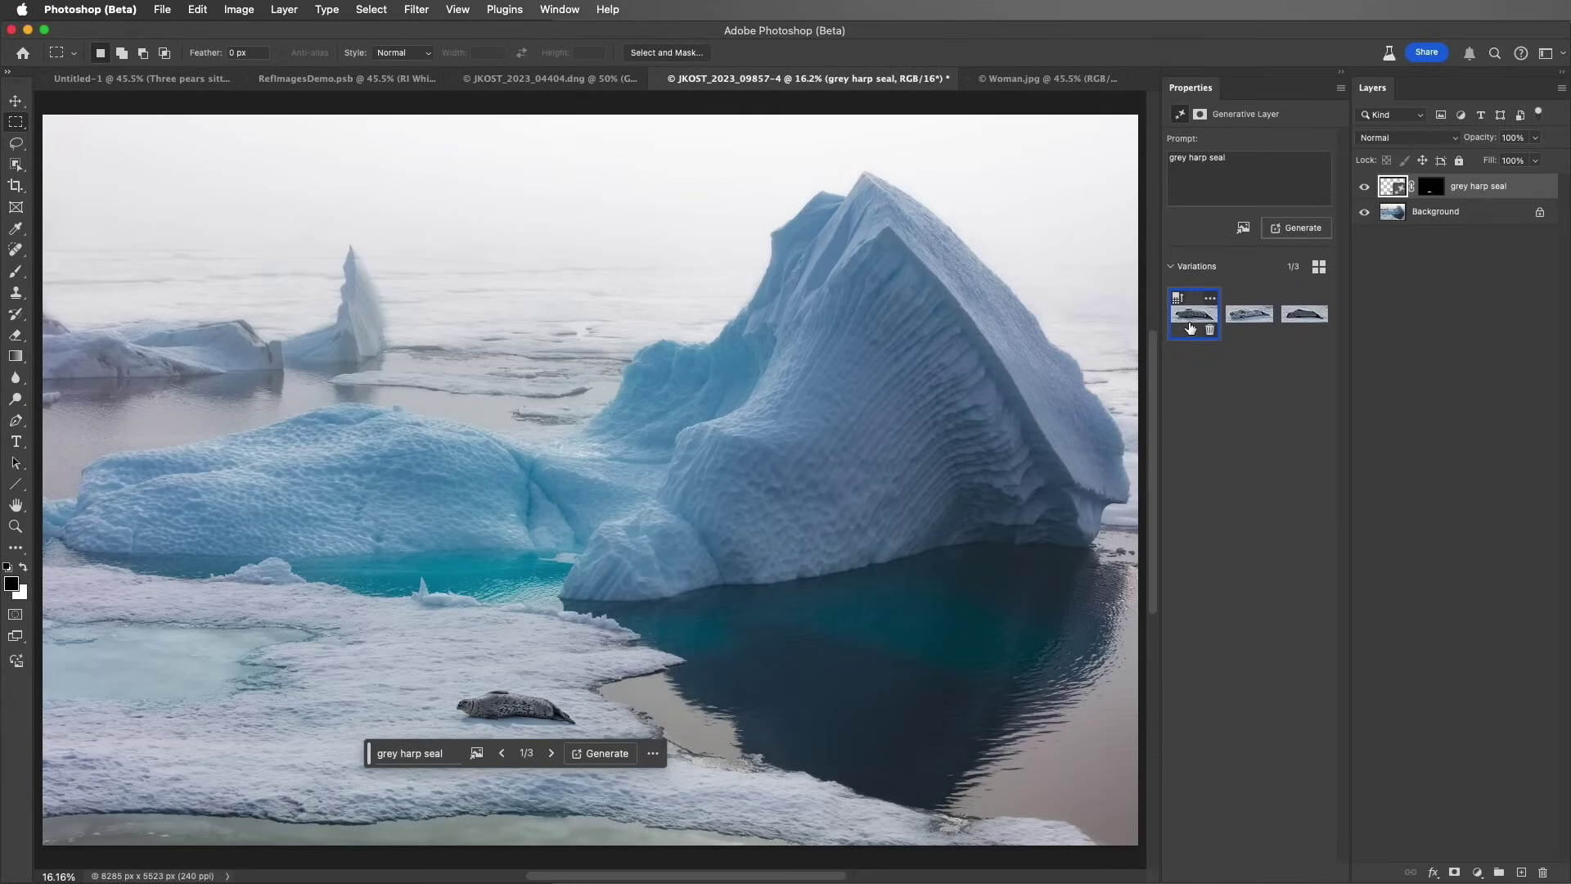
Browse the three harp seal variations and return to the first.
click(1247, 322)
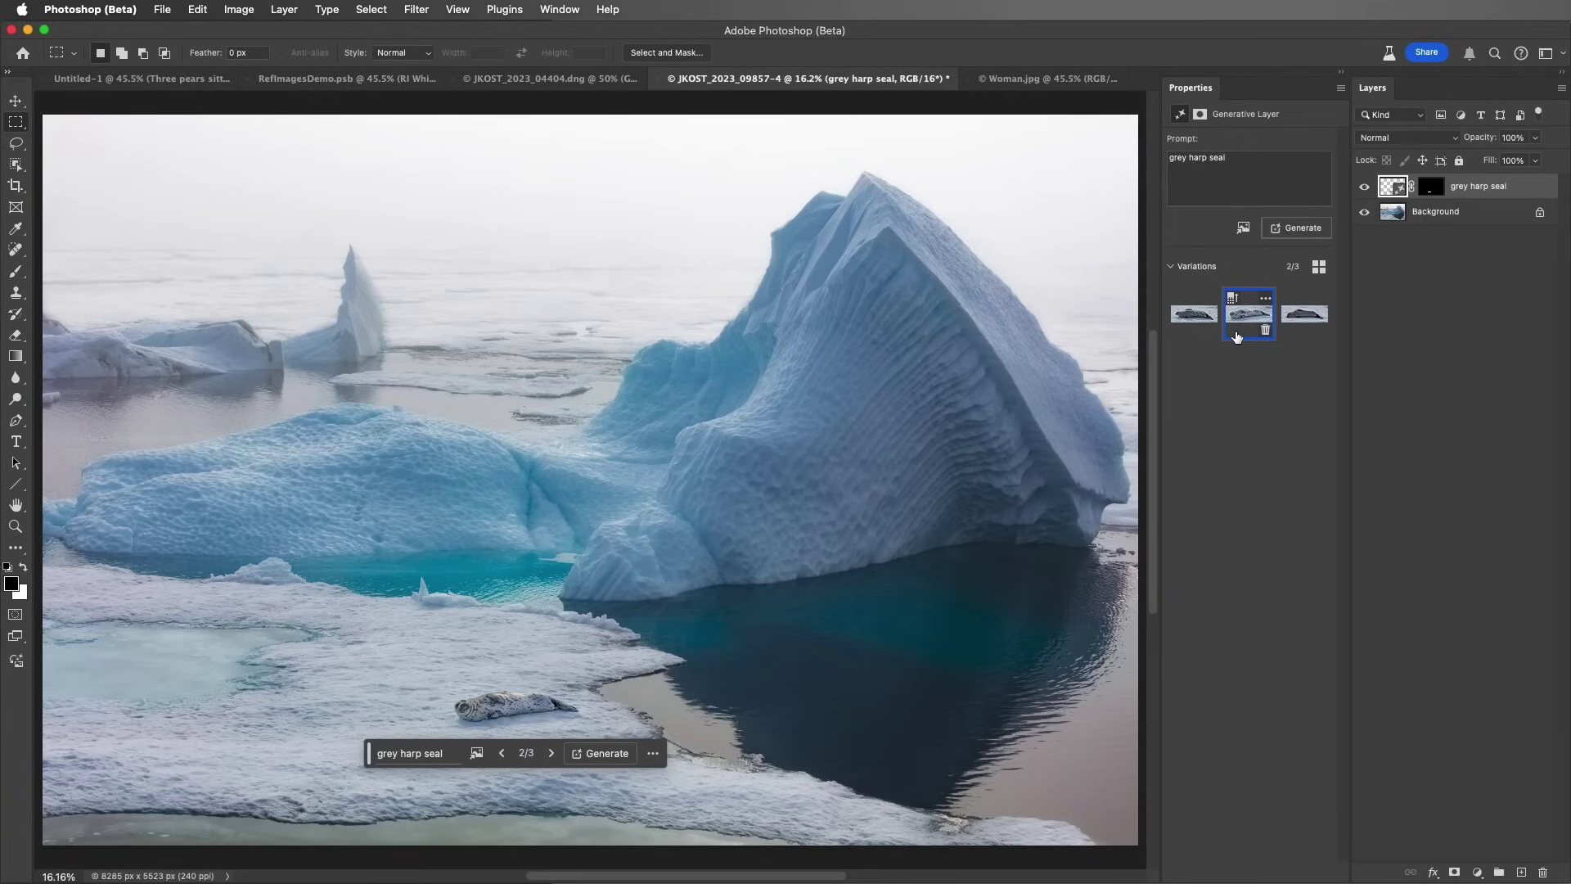
click(1295, 322)
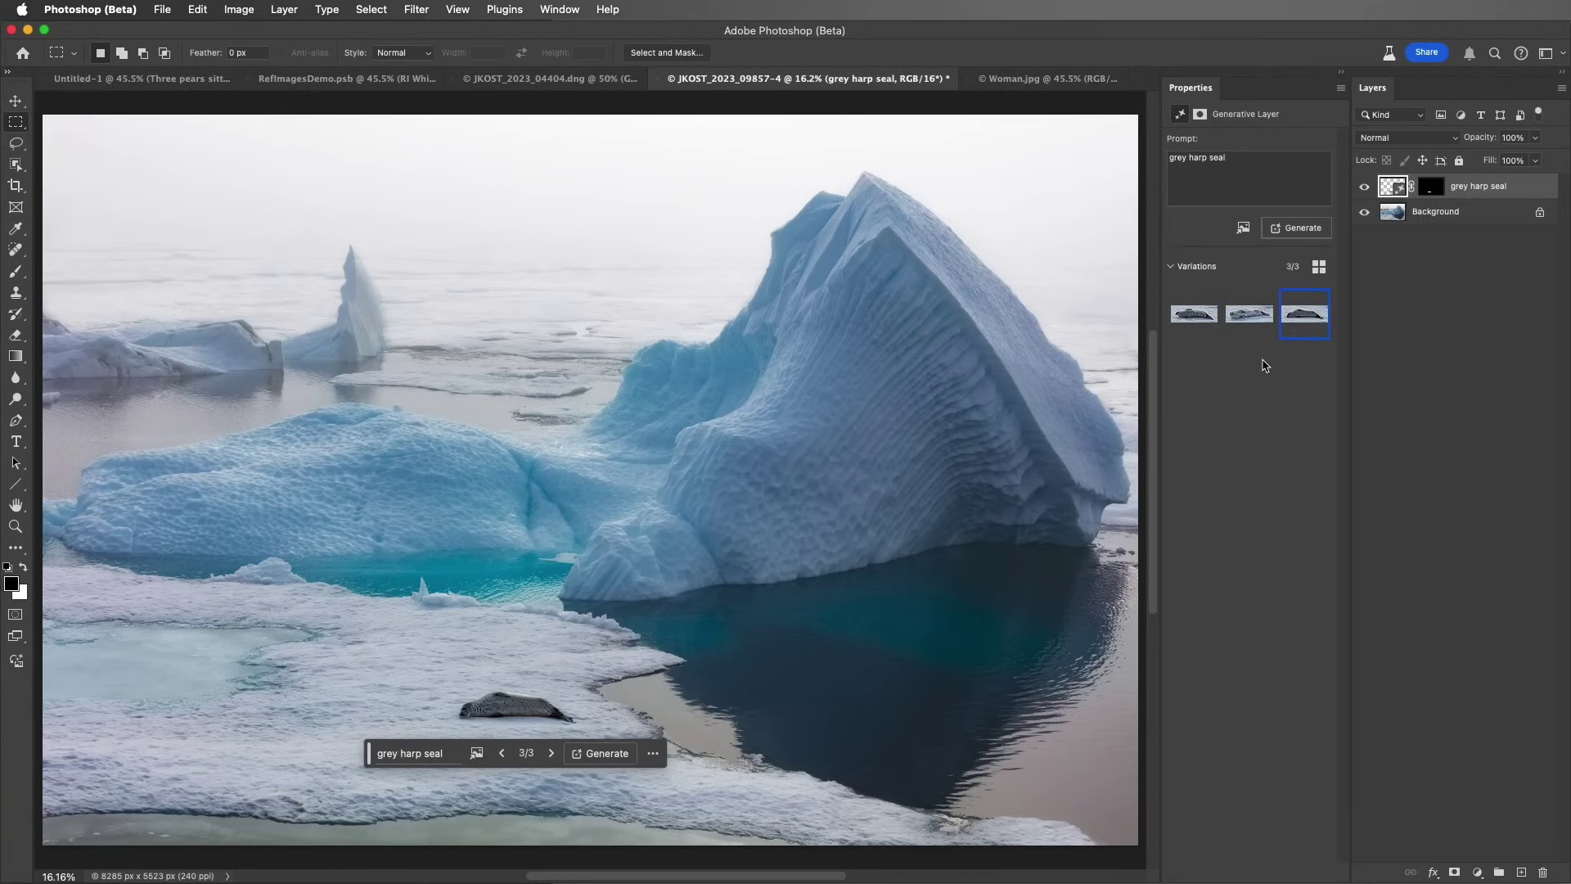
click(1185, 328)
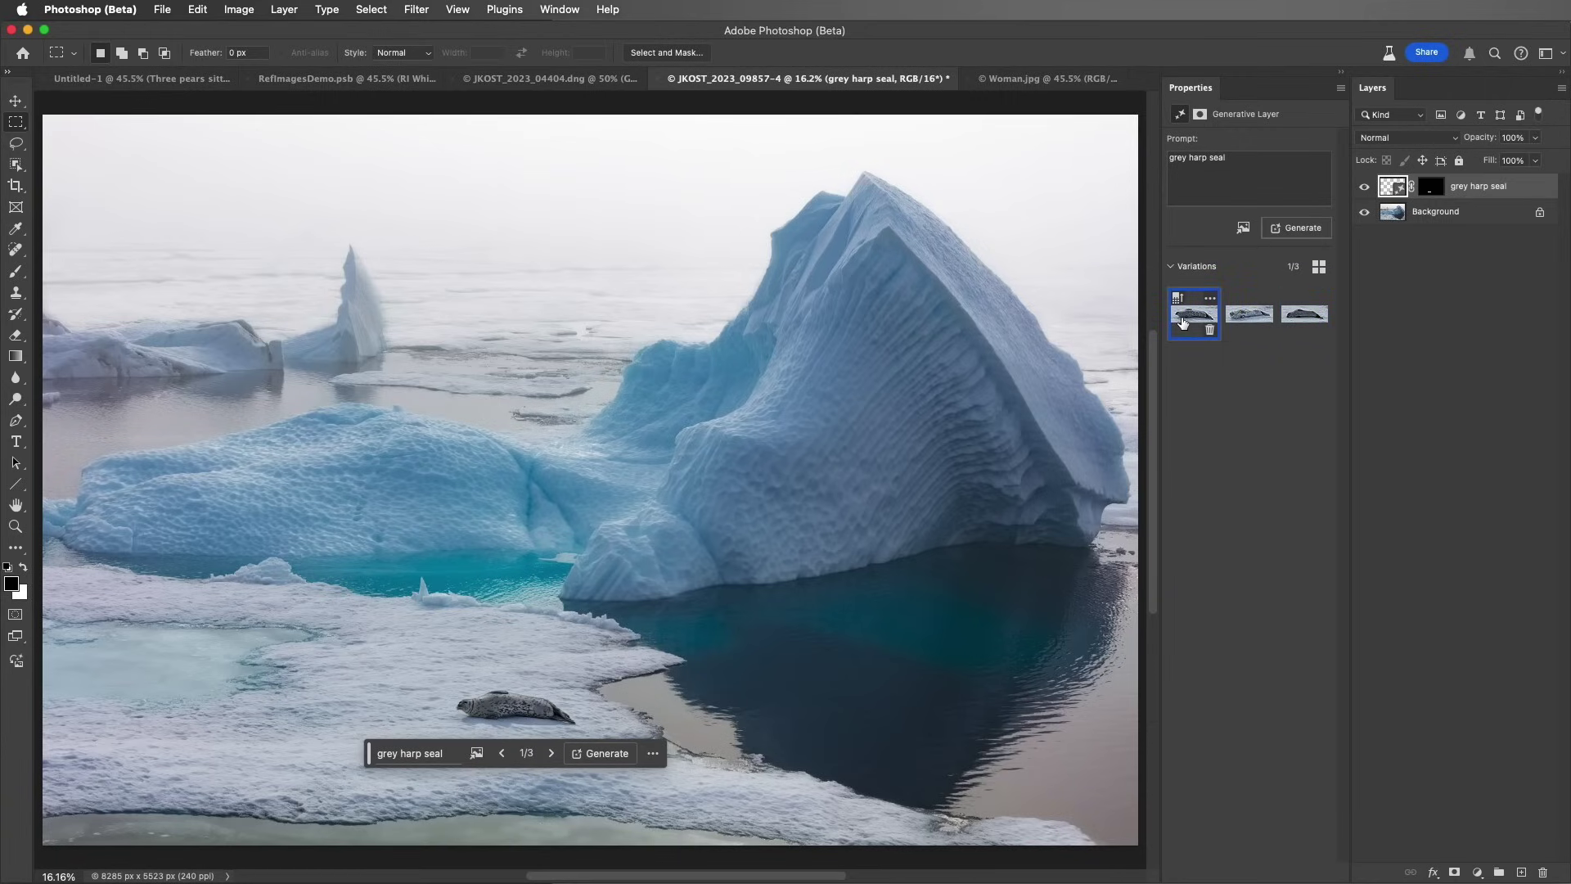
Set the seal cutout file as the reference image and regenerate the harp seal.
click(1243, 228)
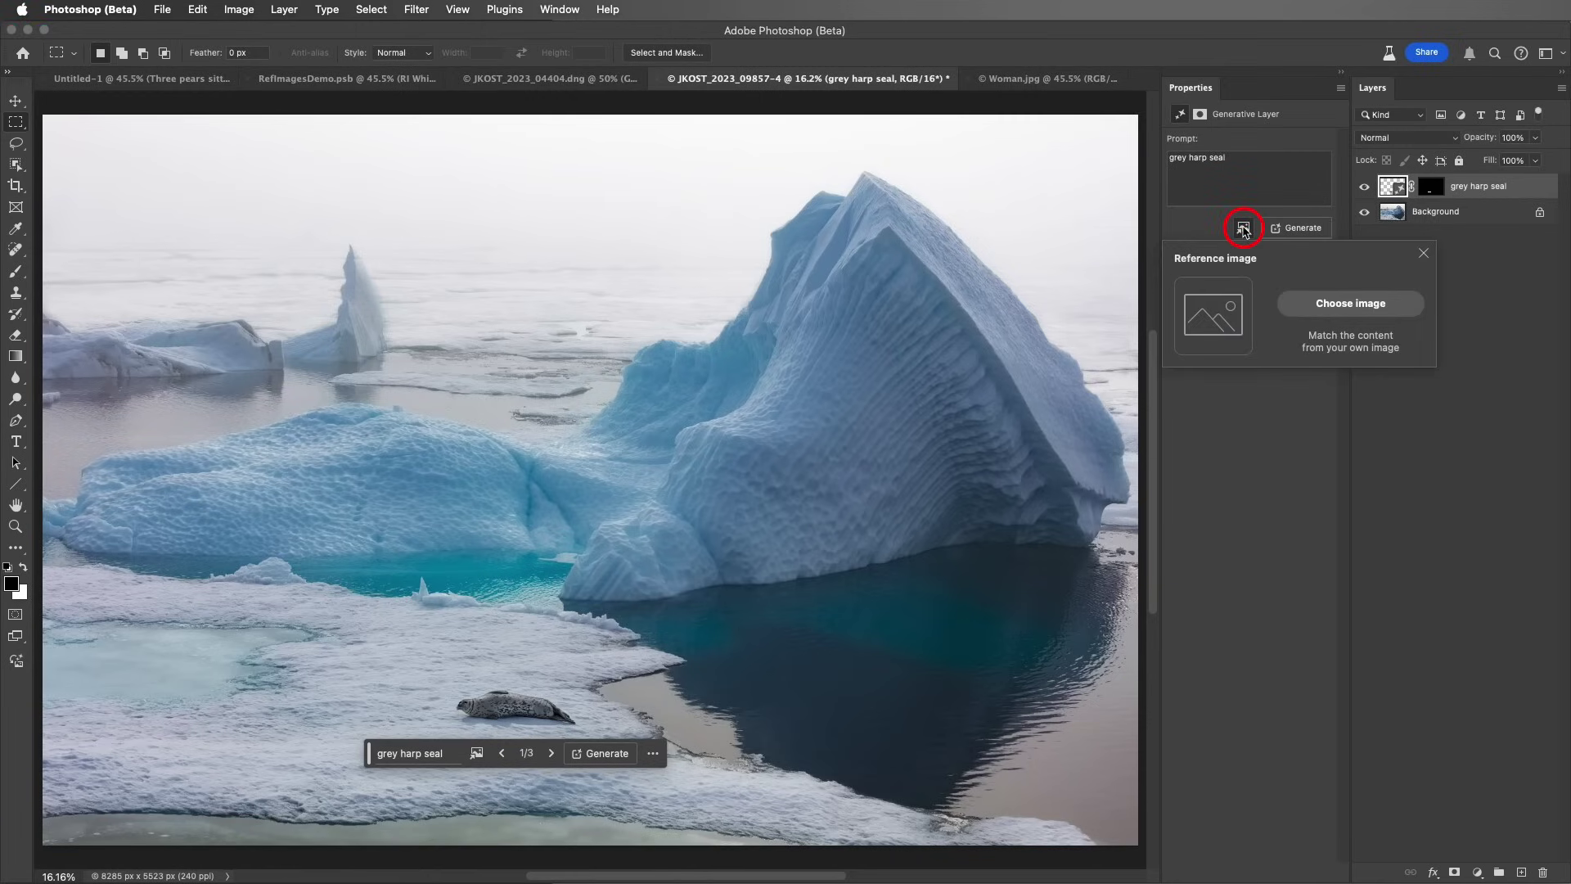
click(1304, 311)
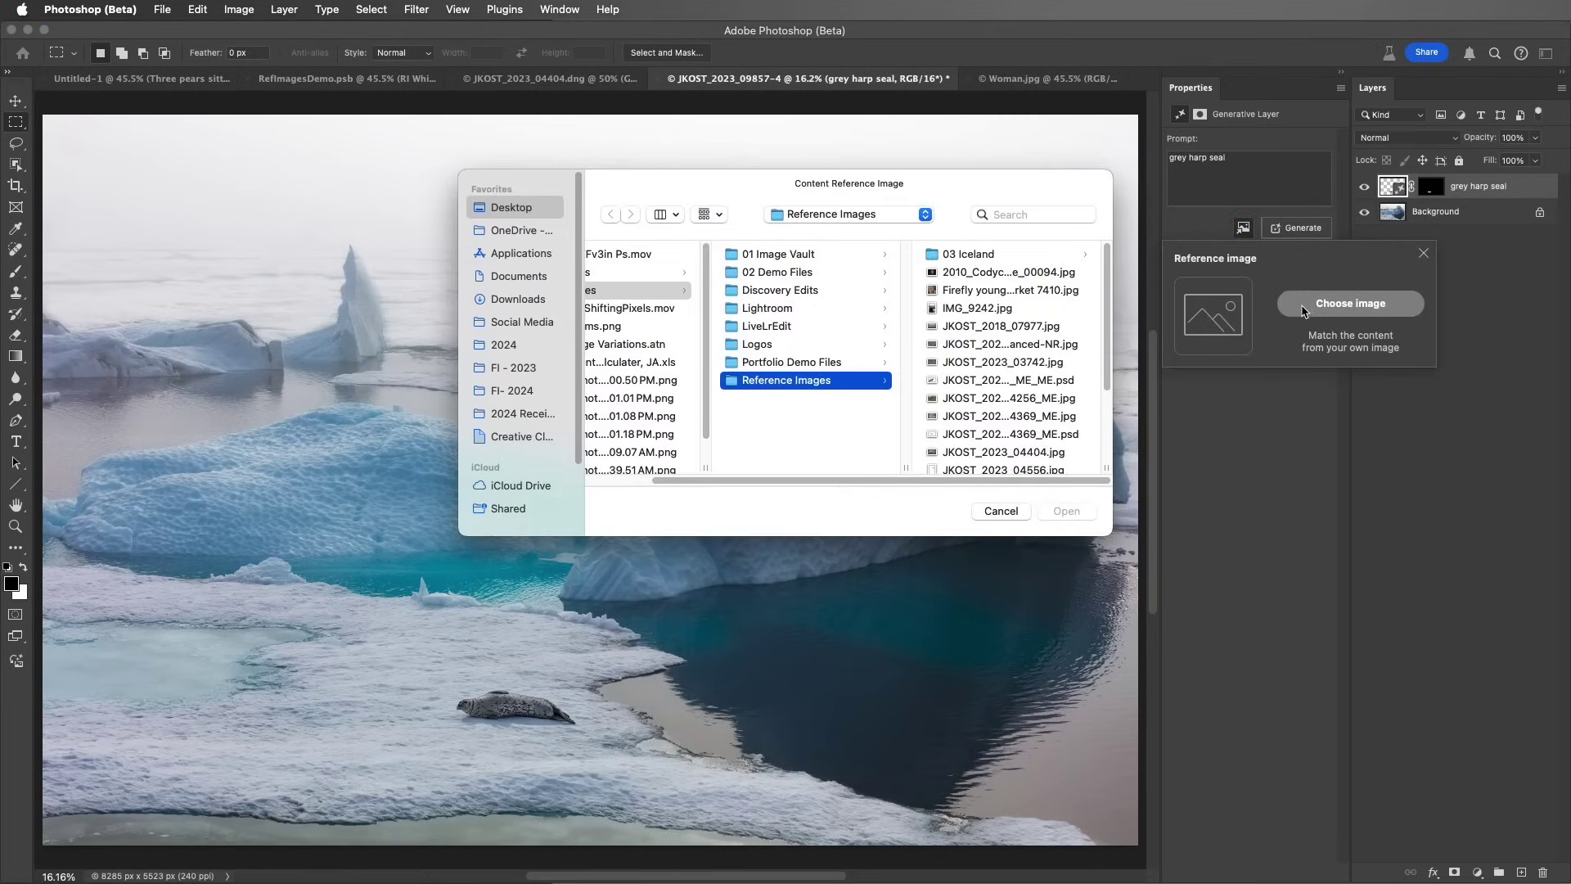
scroll(1013, 432, down, 2)
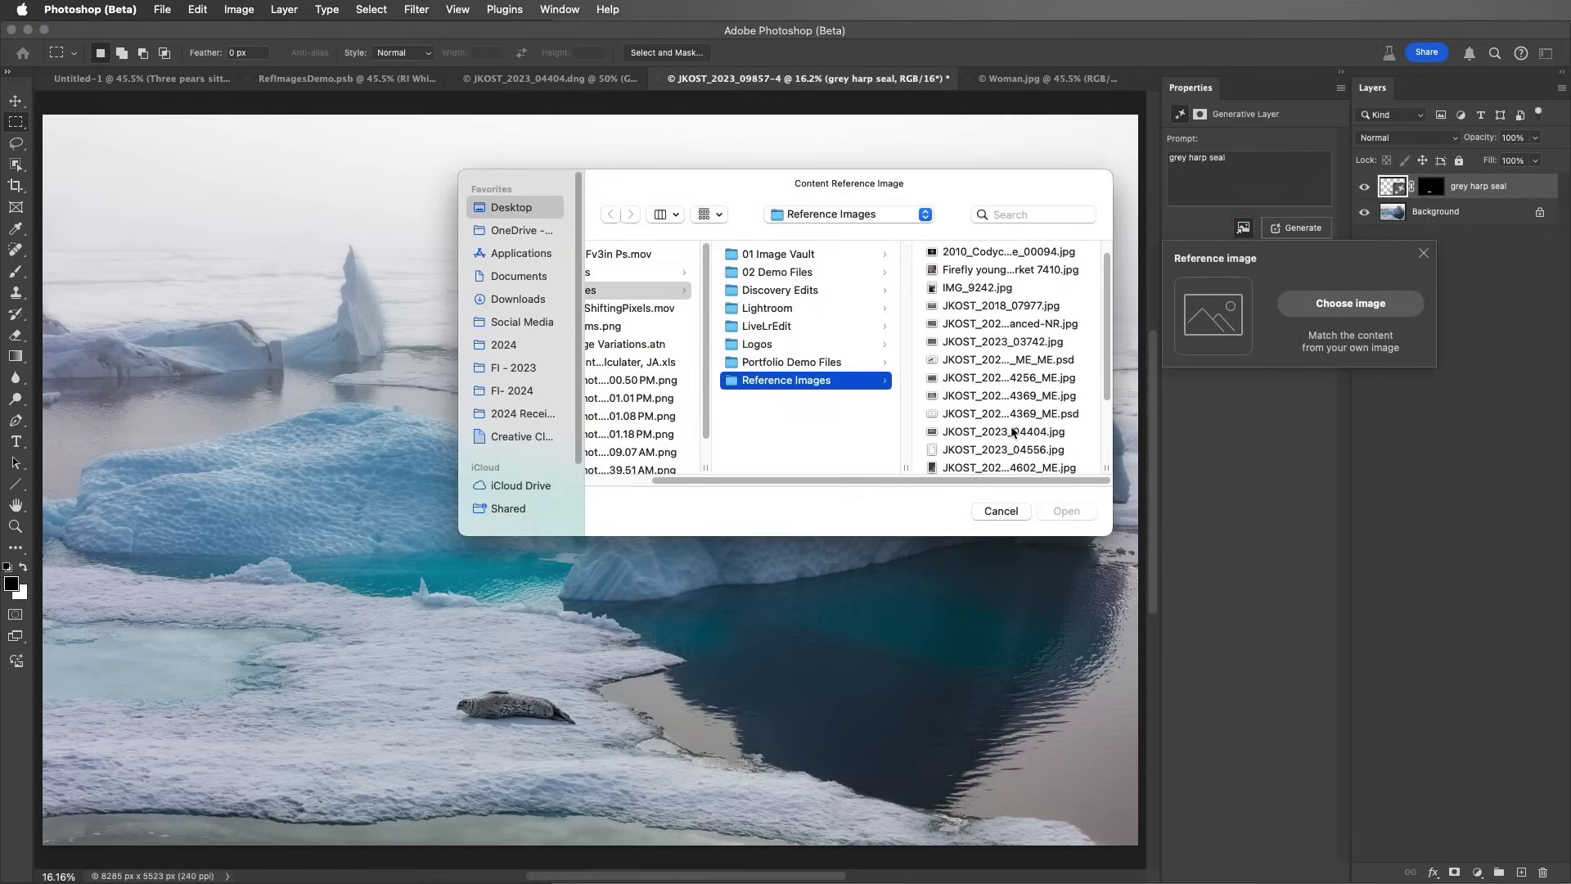
click(1001, 415)
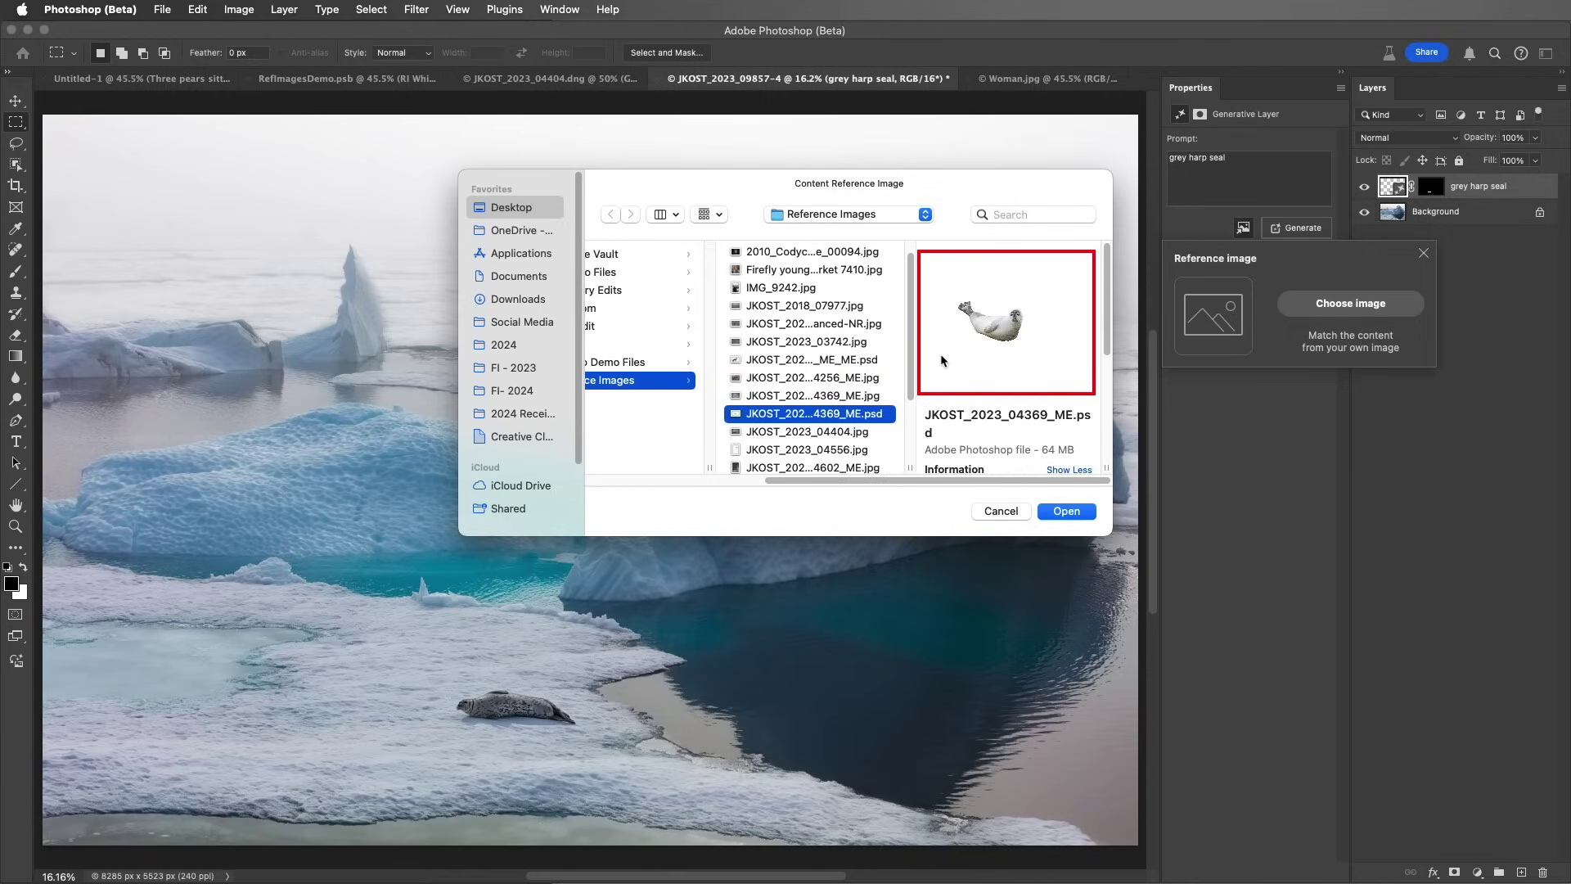
click(1064, 510)
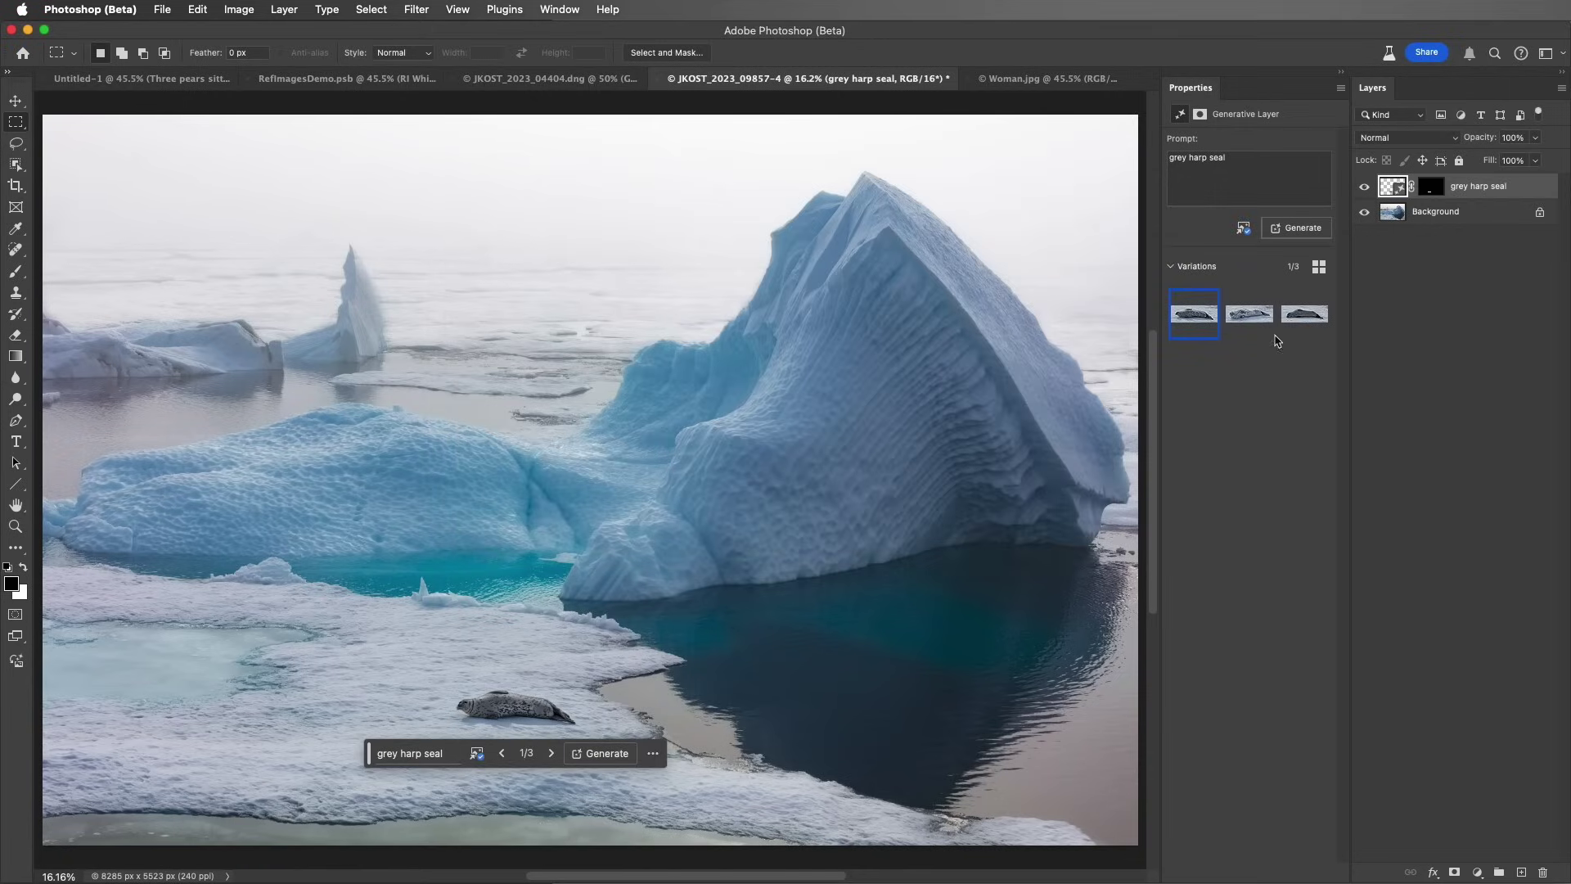
click(1295, 228)
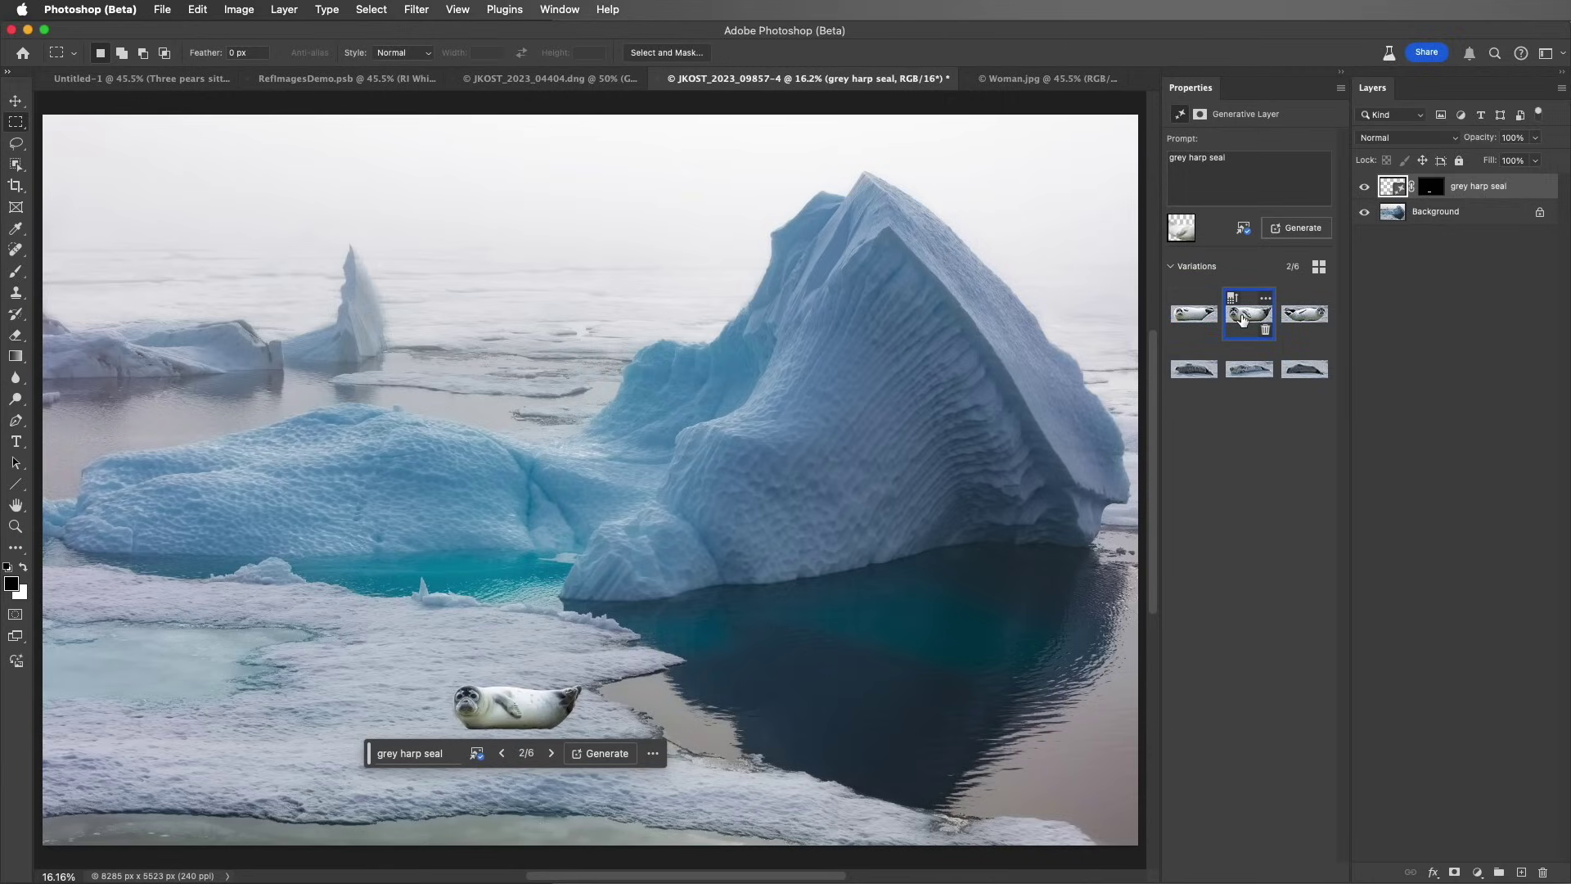
Compare the reference-based seals and pick the fourth, grey spotted variation.
click(1298, 317)
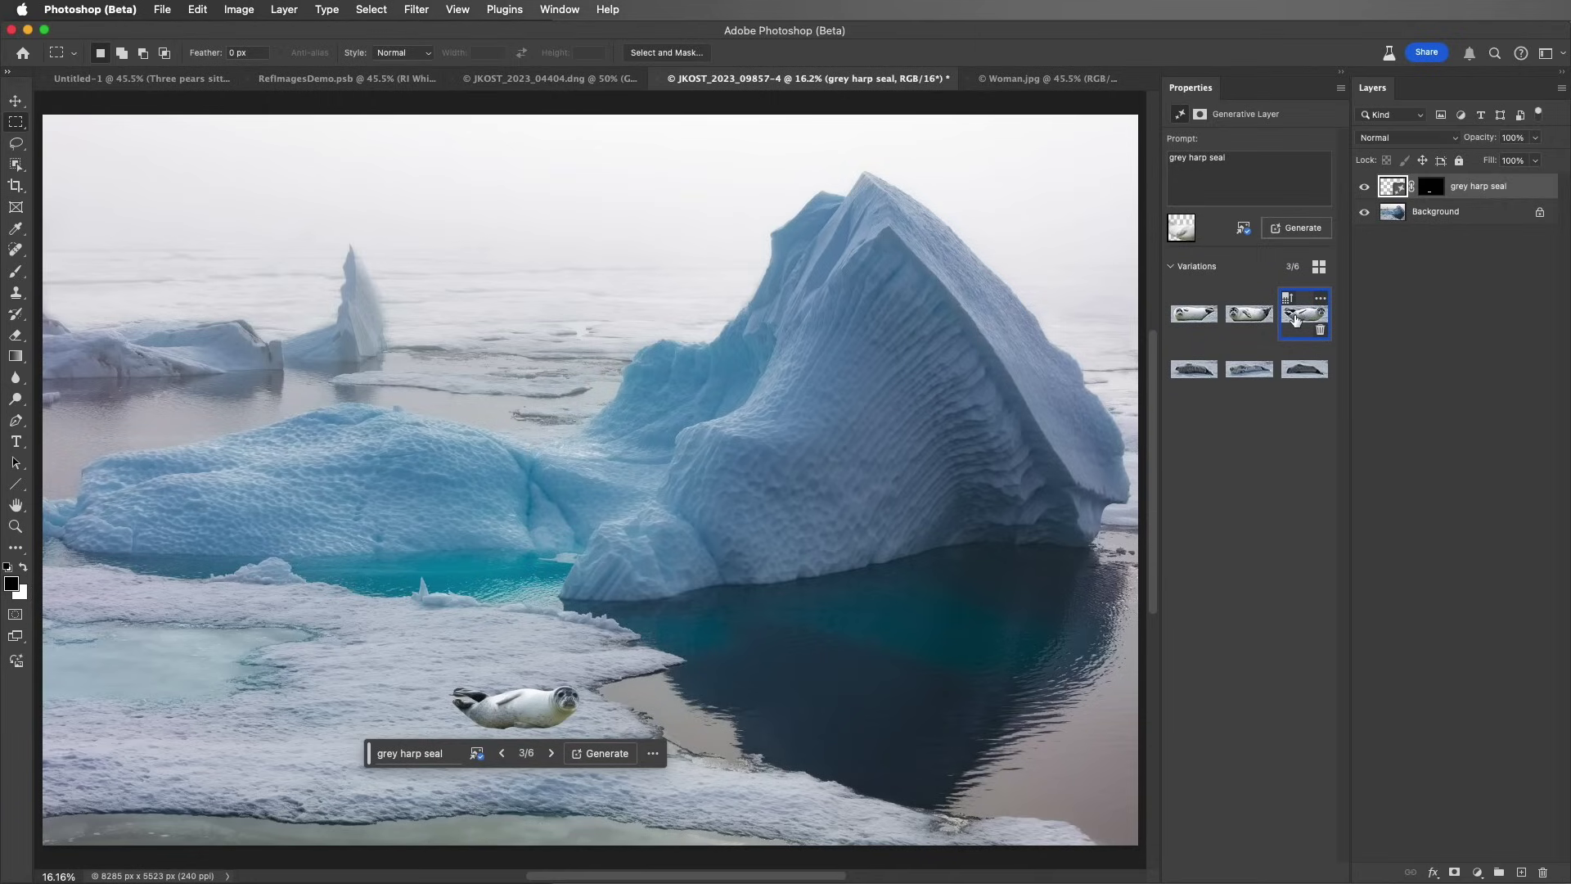
click(1248, 316)
mouse_move(1194, 313)
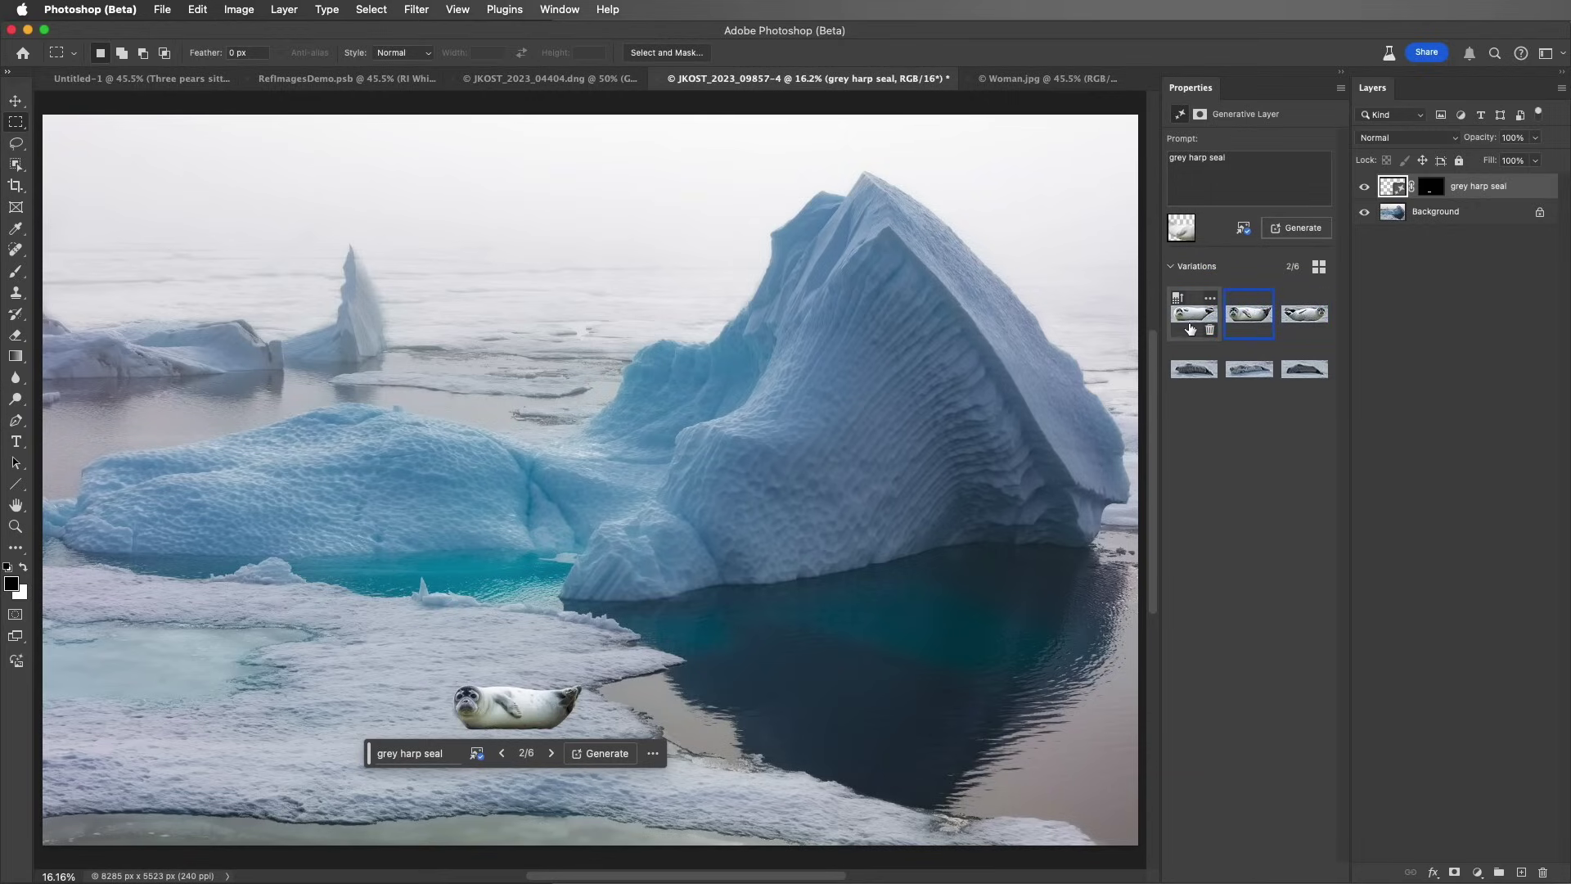
click(1189, 323)
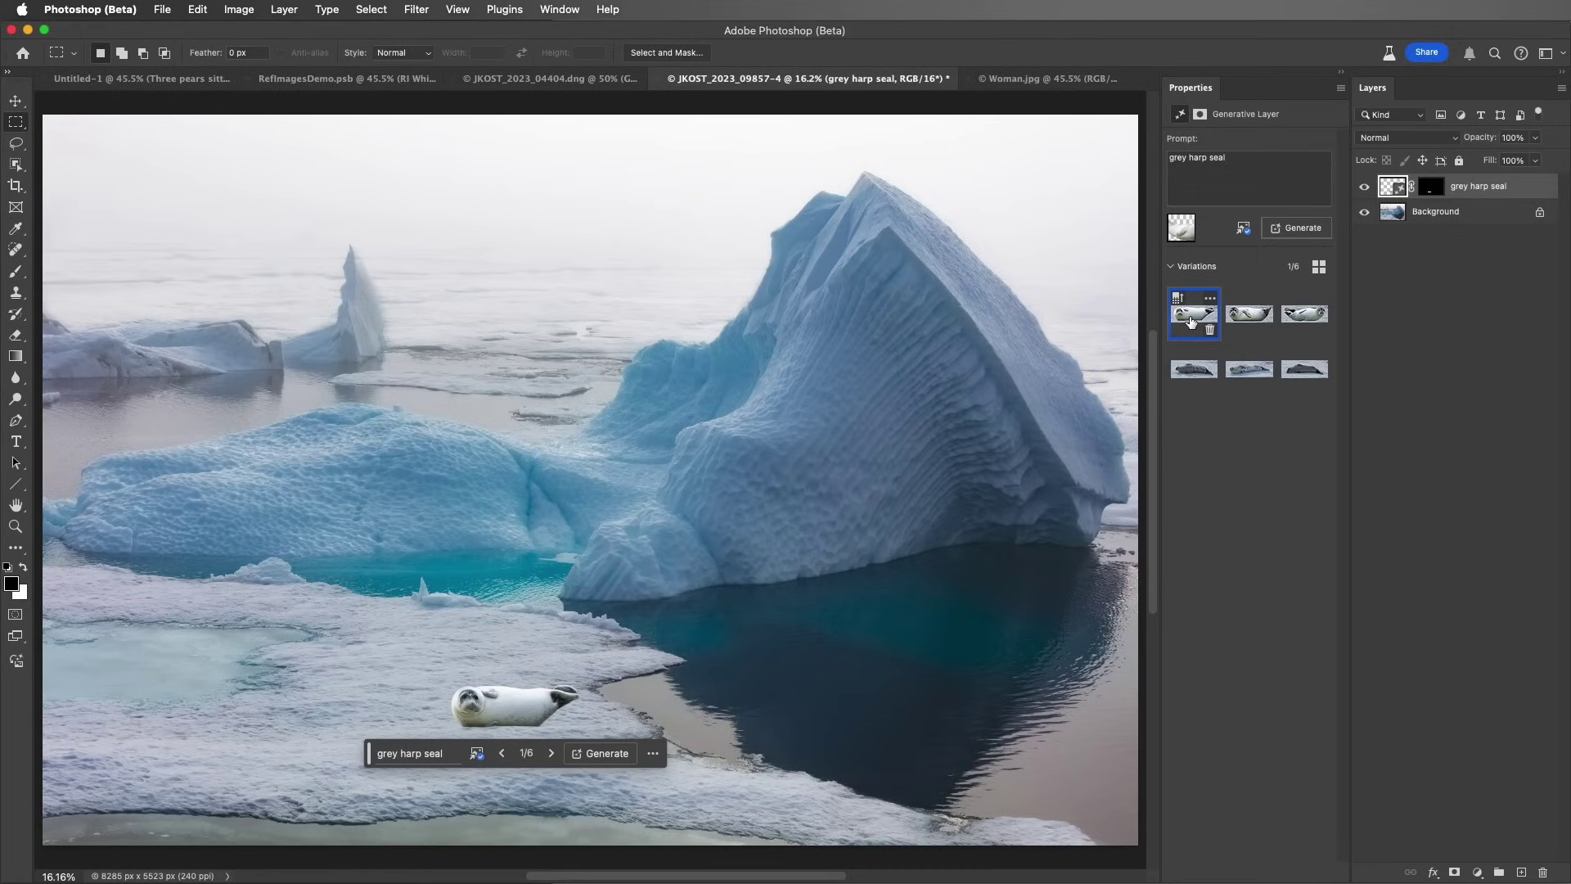
click(1190, 374)
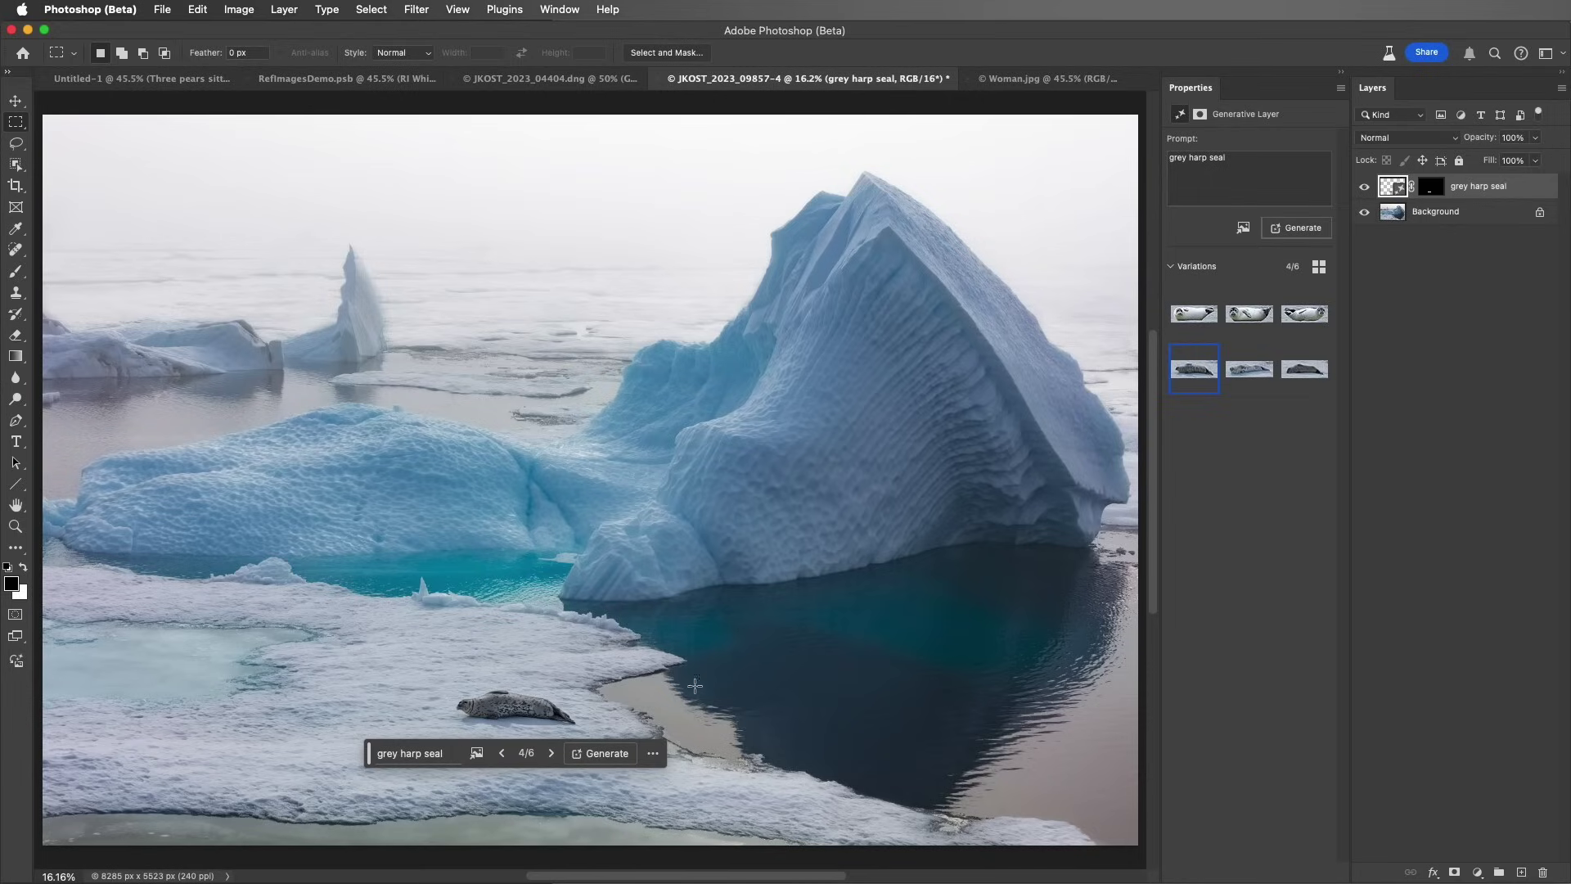
On Woman.jpg, remove the background, paint the bottom-left table back, and shrink the brush.
click(1043, 79)
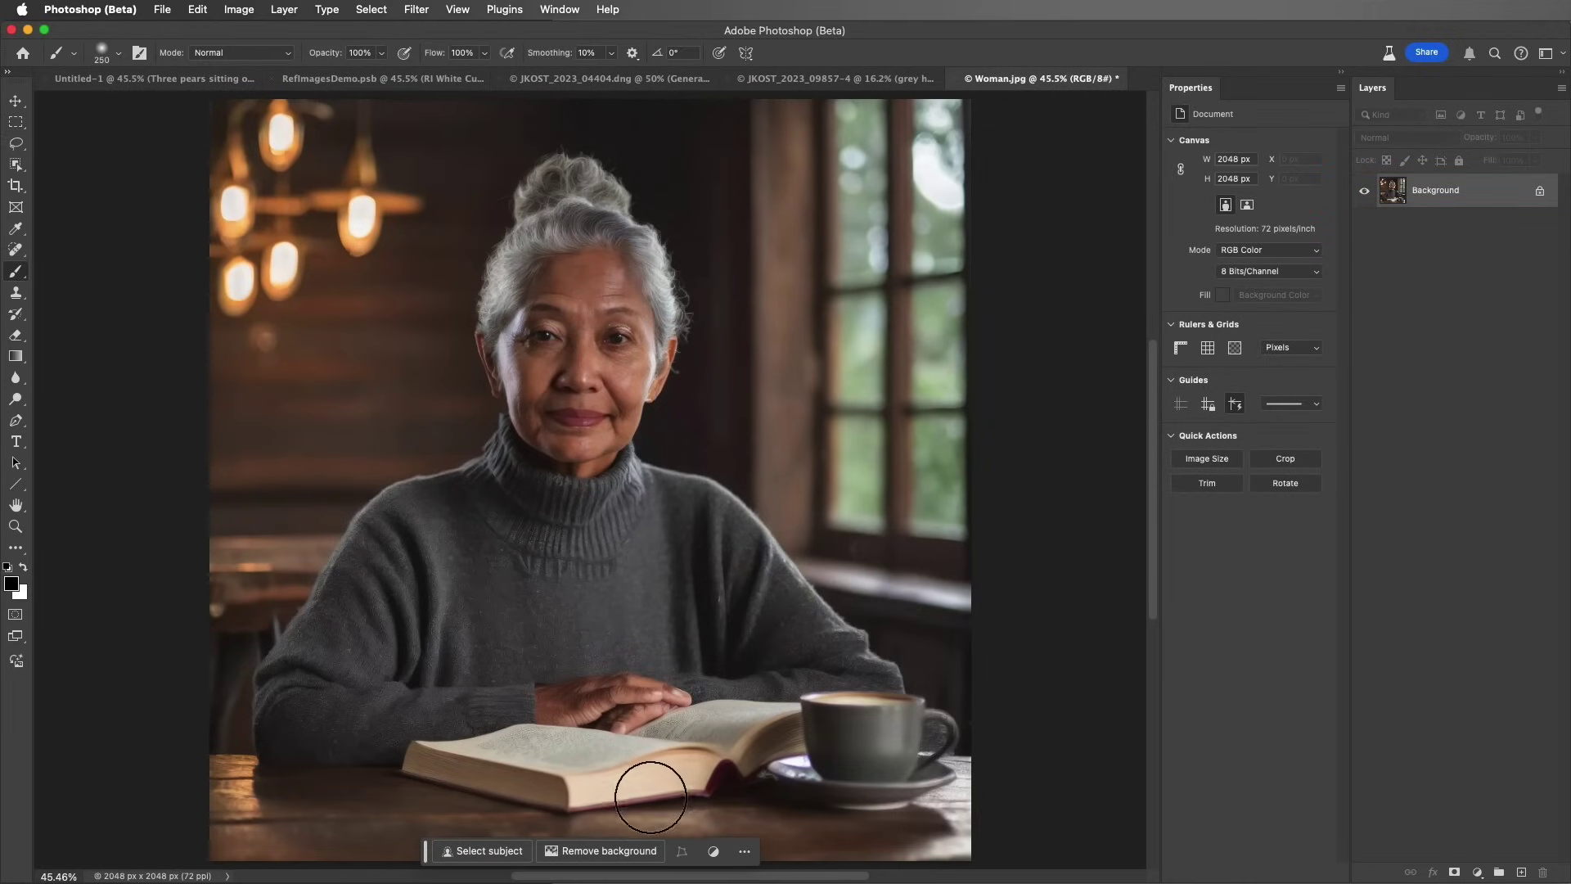
click(600, 850)
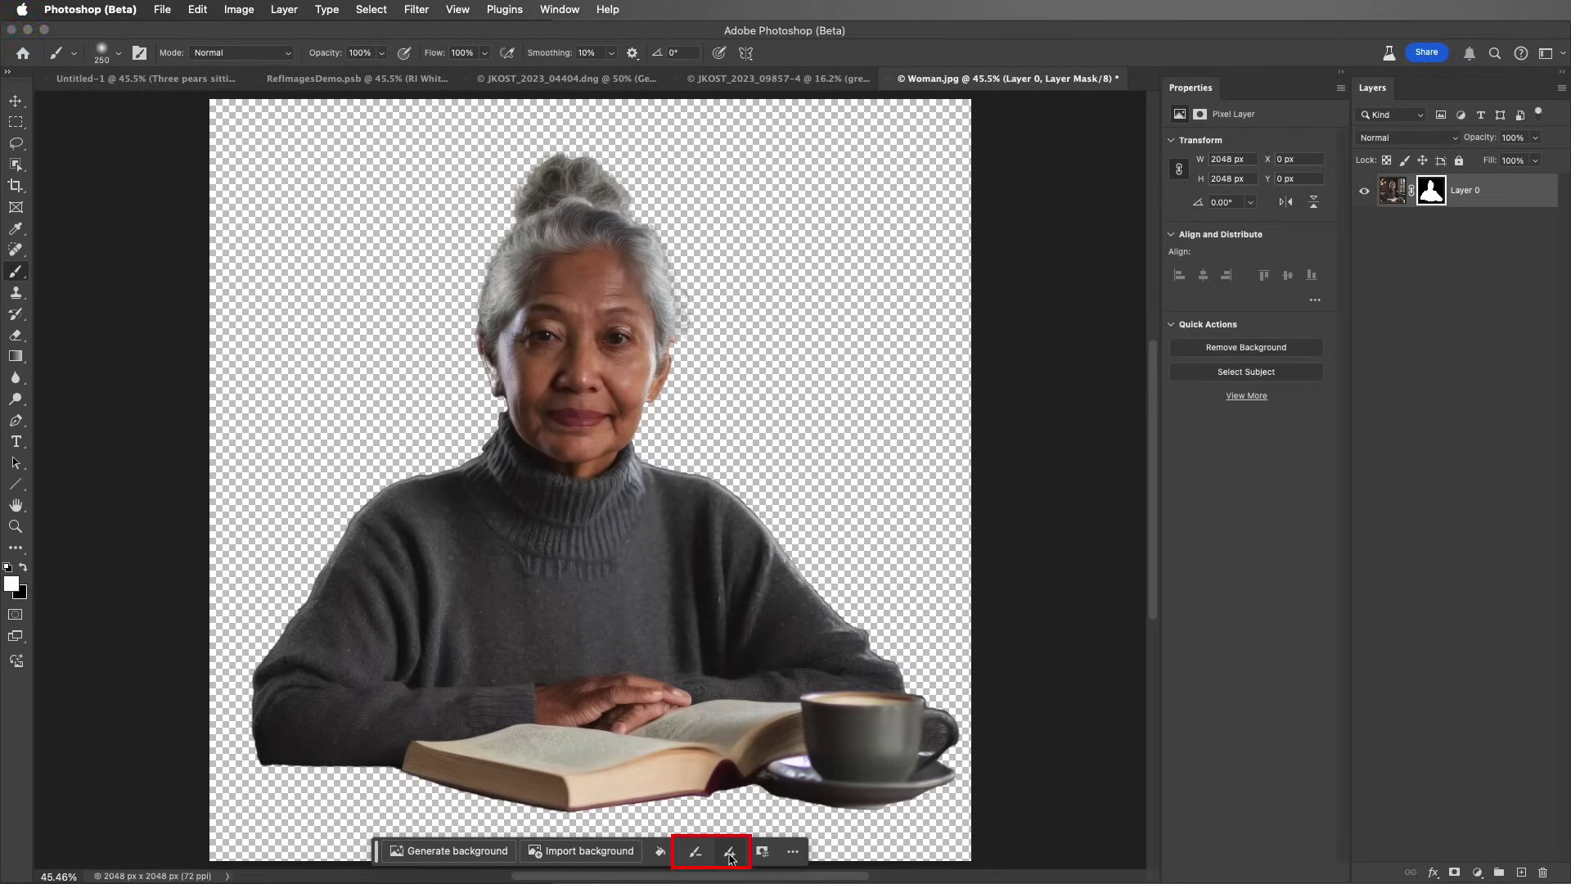
mouse_move(325, 820)
mouse_down()
mouse_move(190, 841)
mouse_move(370, 769)
mouse_move(772, 801)
mouse_move(519, 855)
mouse_up()
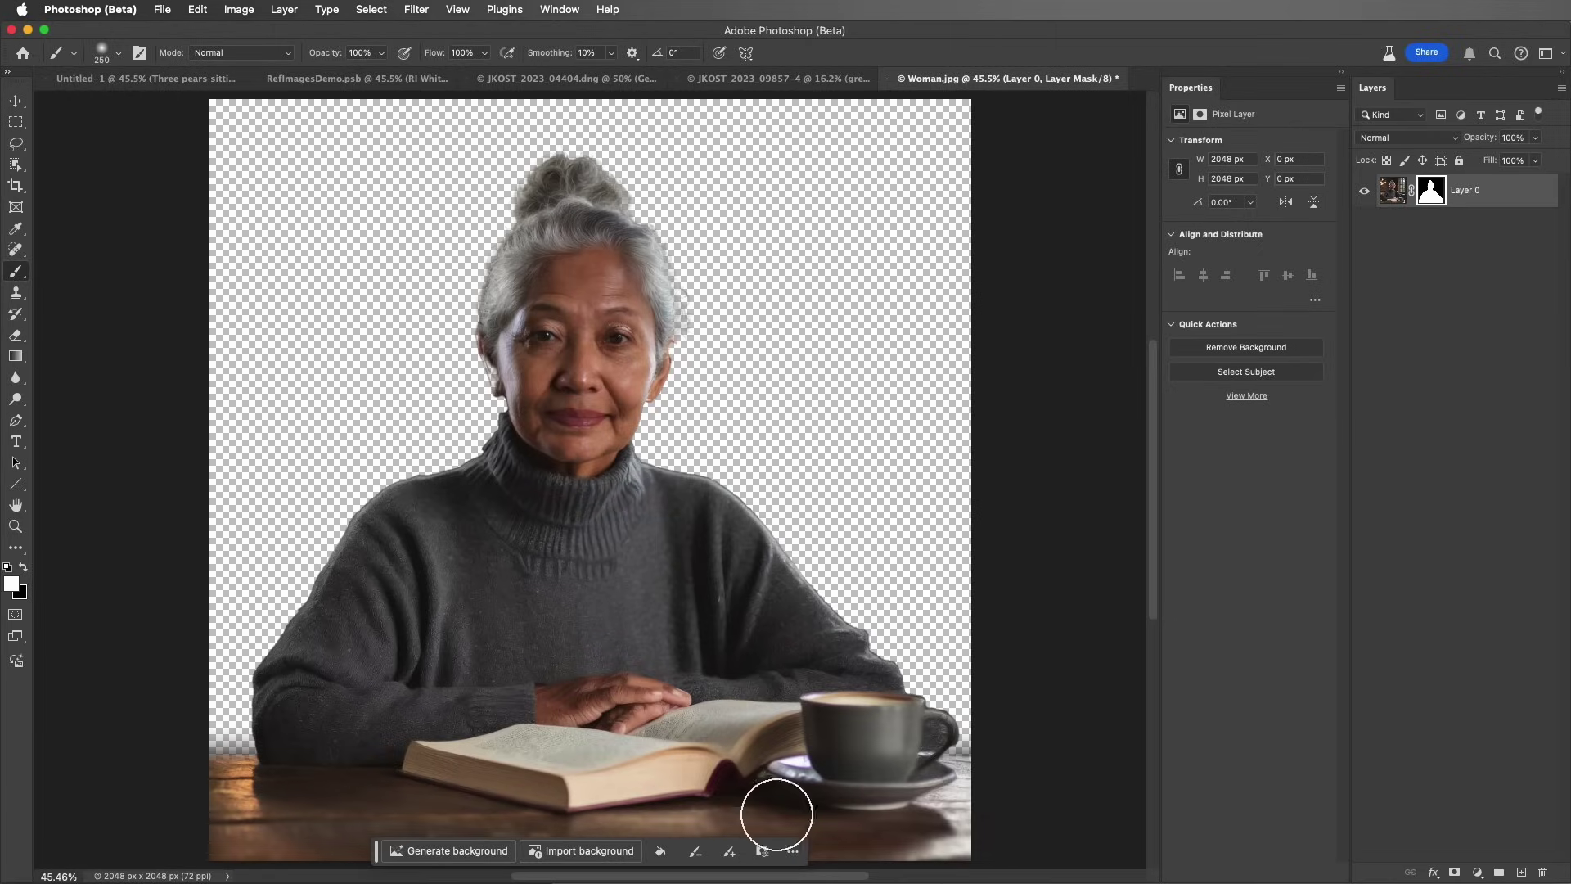
key(bracketleft)
key(bracketleft)
key(bracketleft)
key(bracketleft)
key(bracketleft)
key(bracketleft)
key(bracketleft)
key(bracketleft)
key(bracketleft)
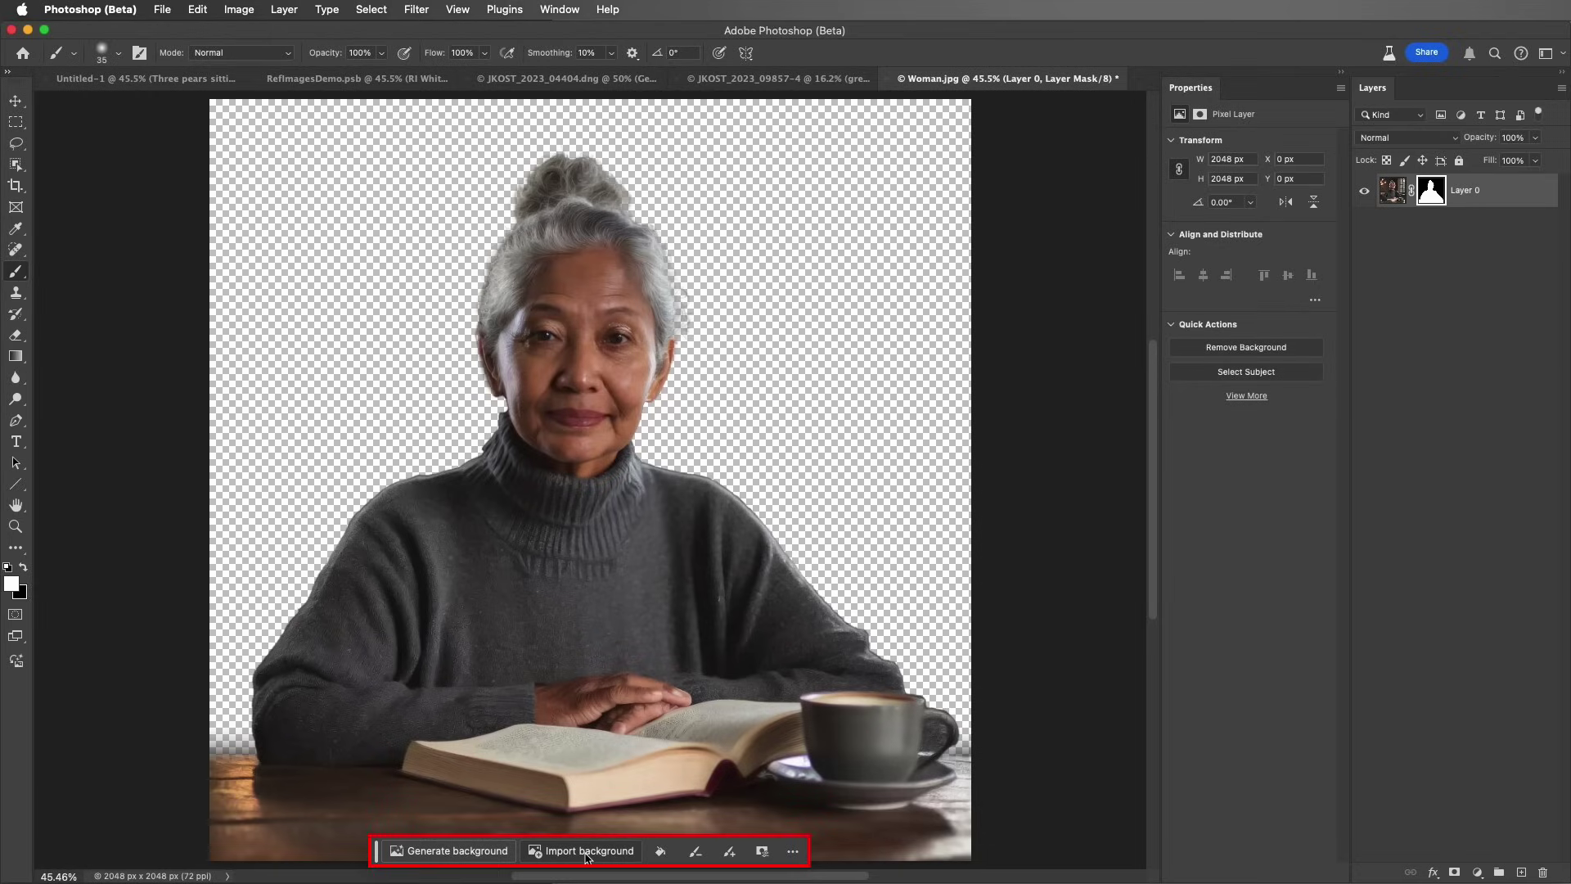
Generate a 'Library filled with books' background and keep the first of three variations.
click(471, 851)
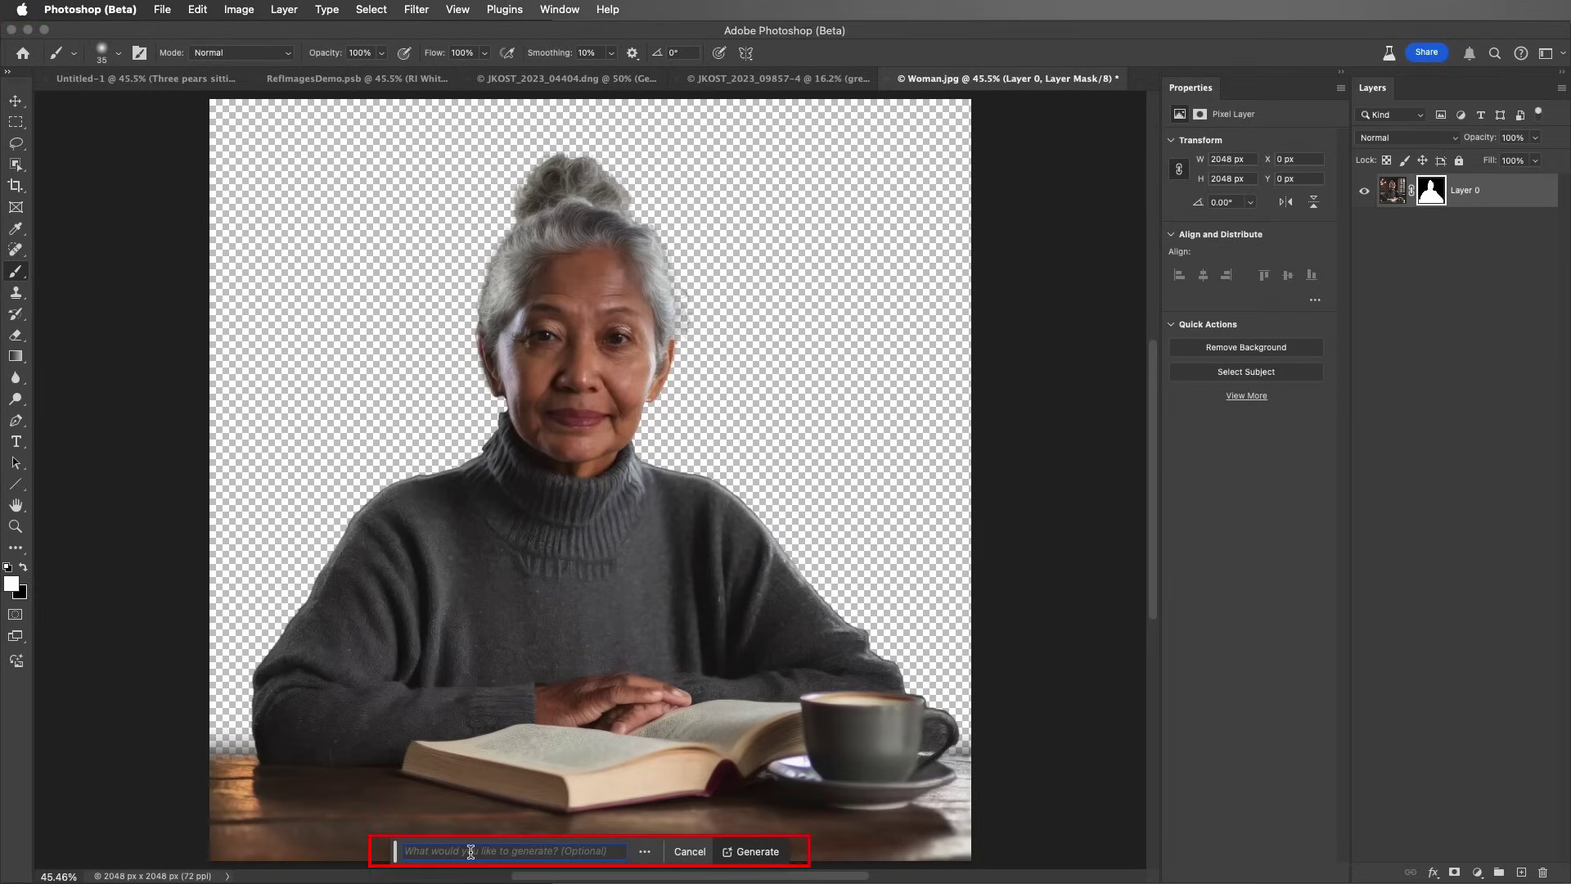
text(Library filled with books)
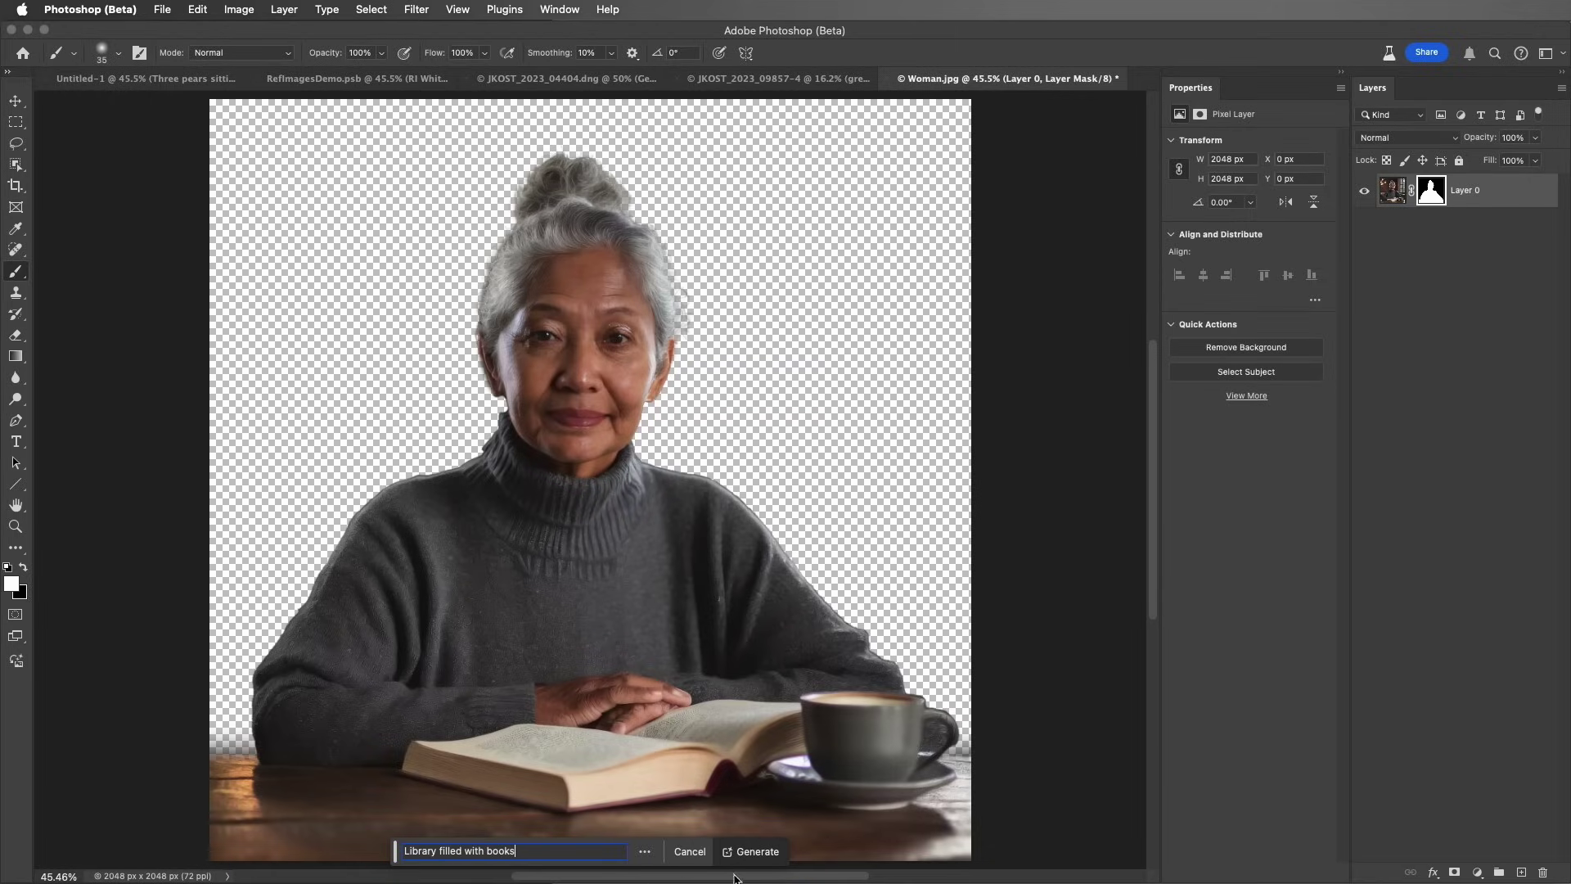
click(755, 854)
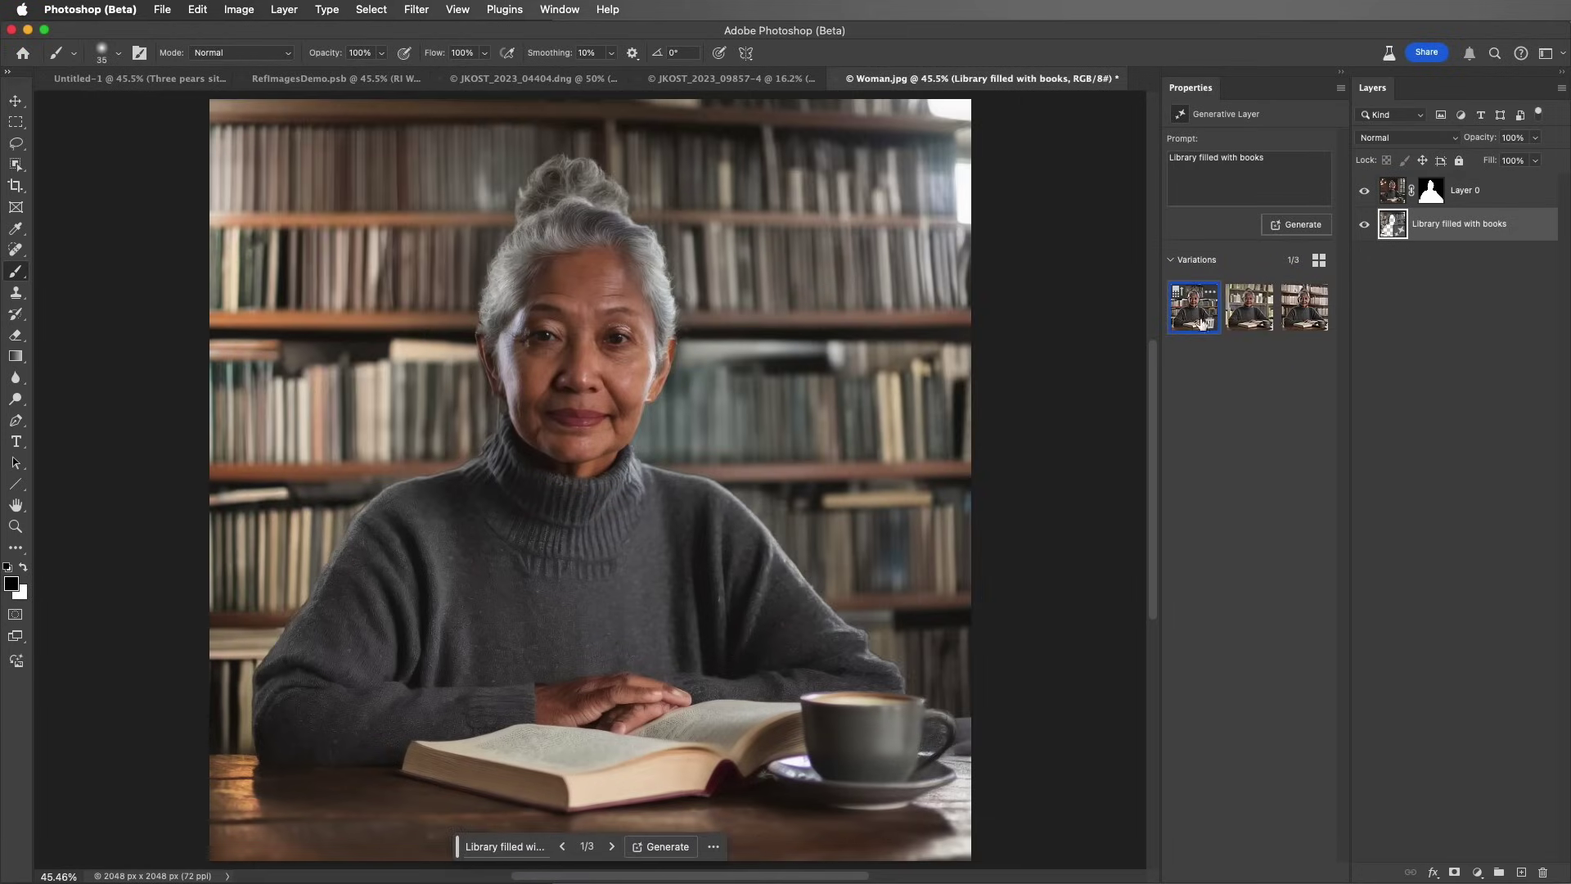
click(1249, 310)
click(1301, 313)
click(1186, 316)
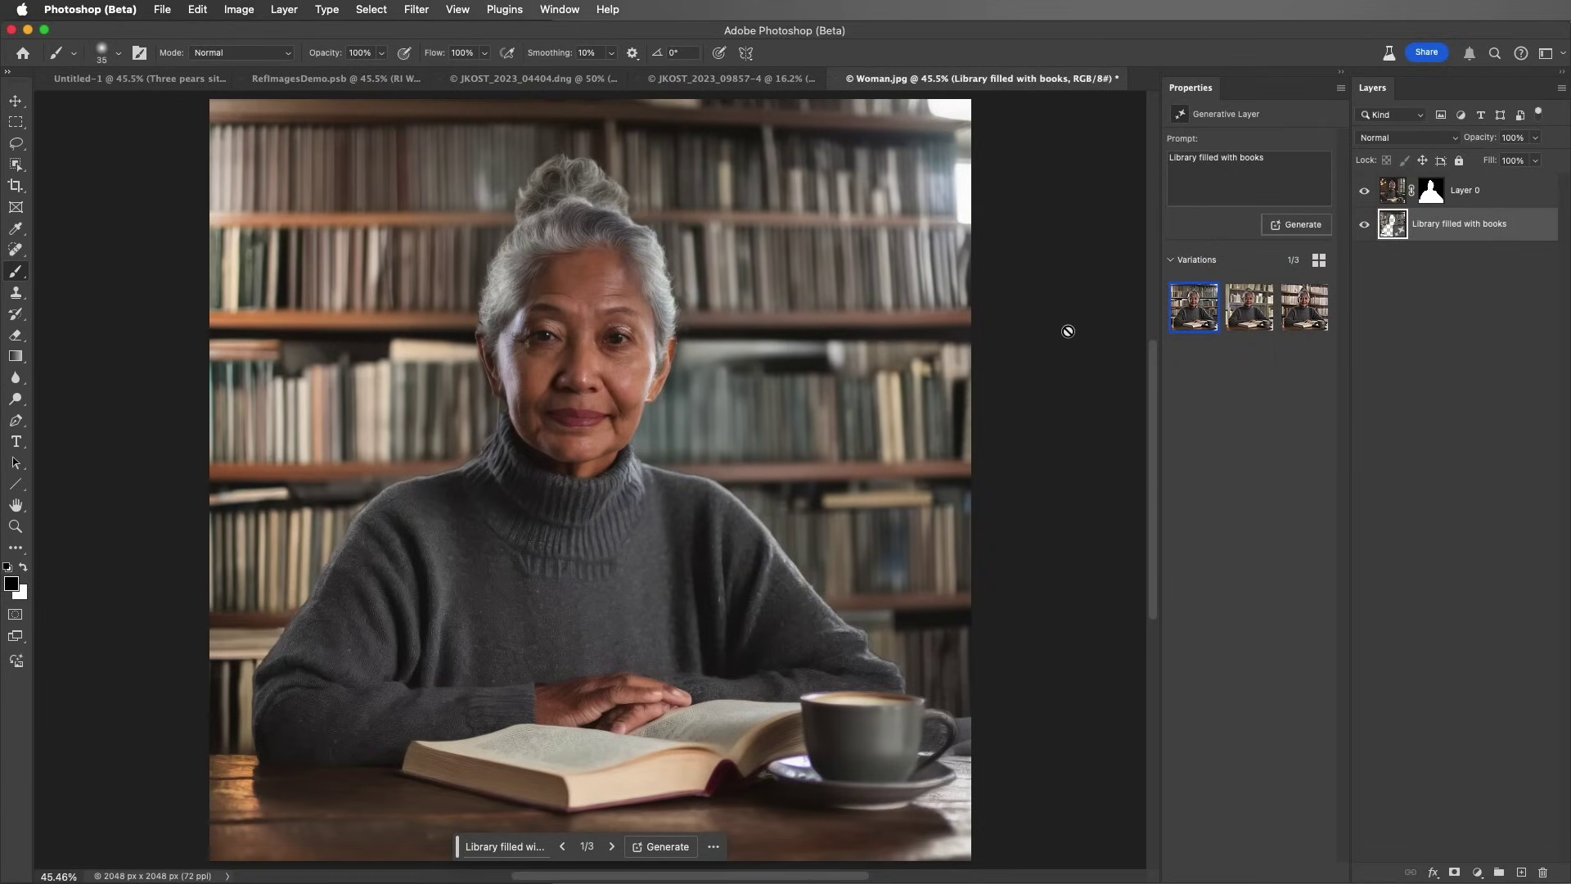